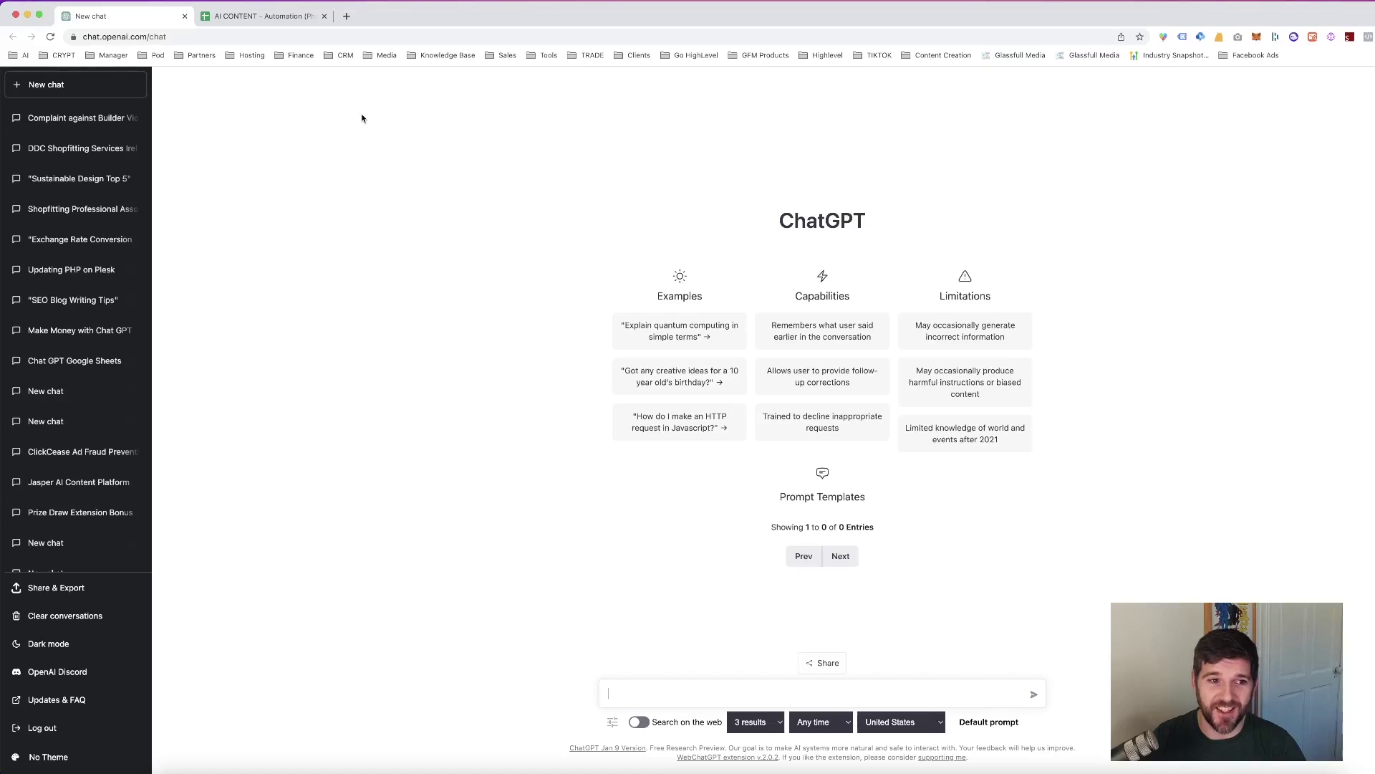
- Select the current web address in the browser so you can go to another site
left_click(317, 32)
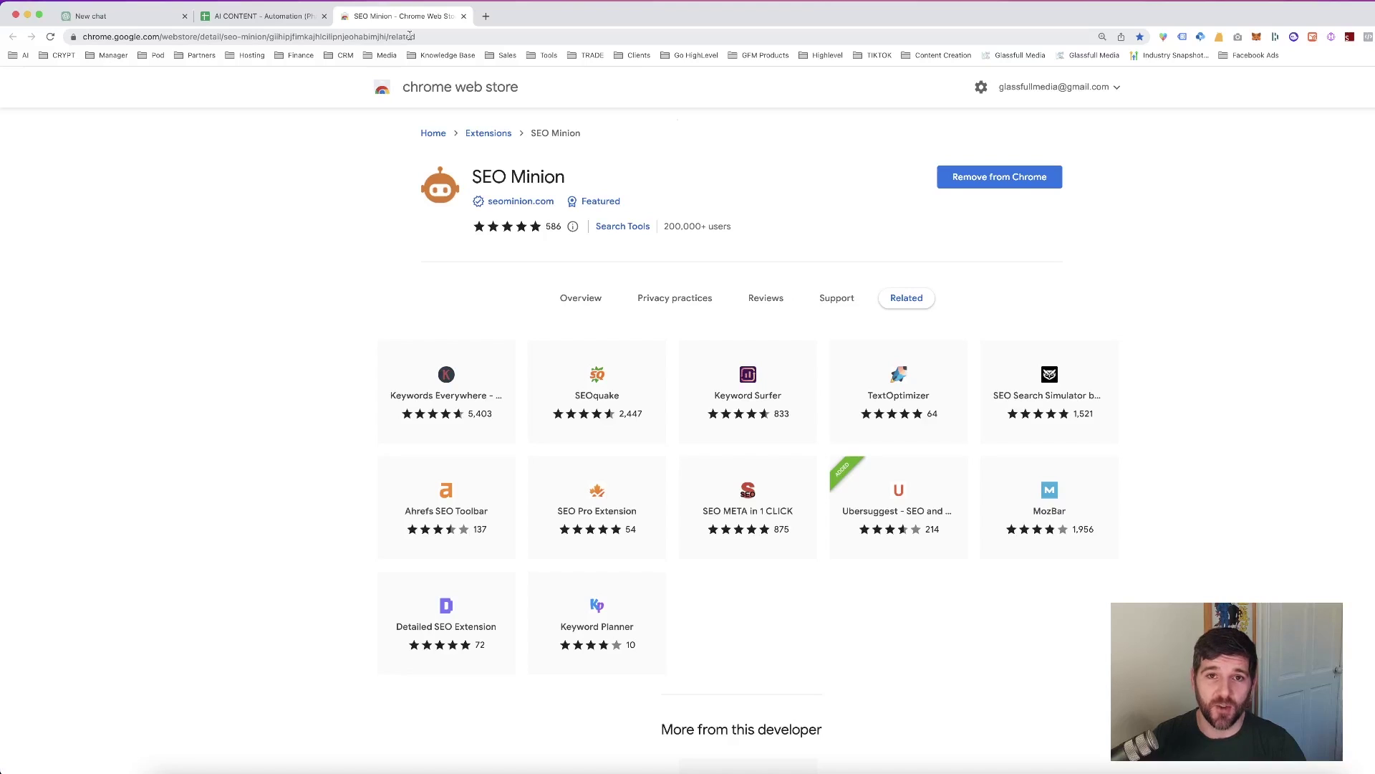
- Replace the Chrome Web Store address with google.com
left_click(689, 42)
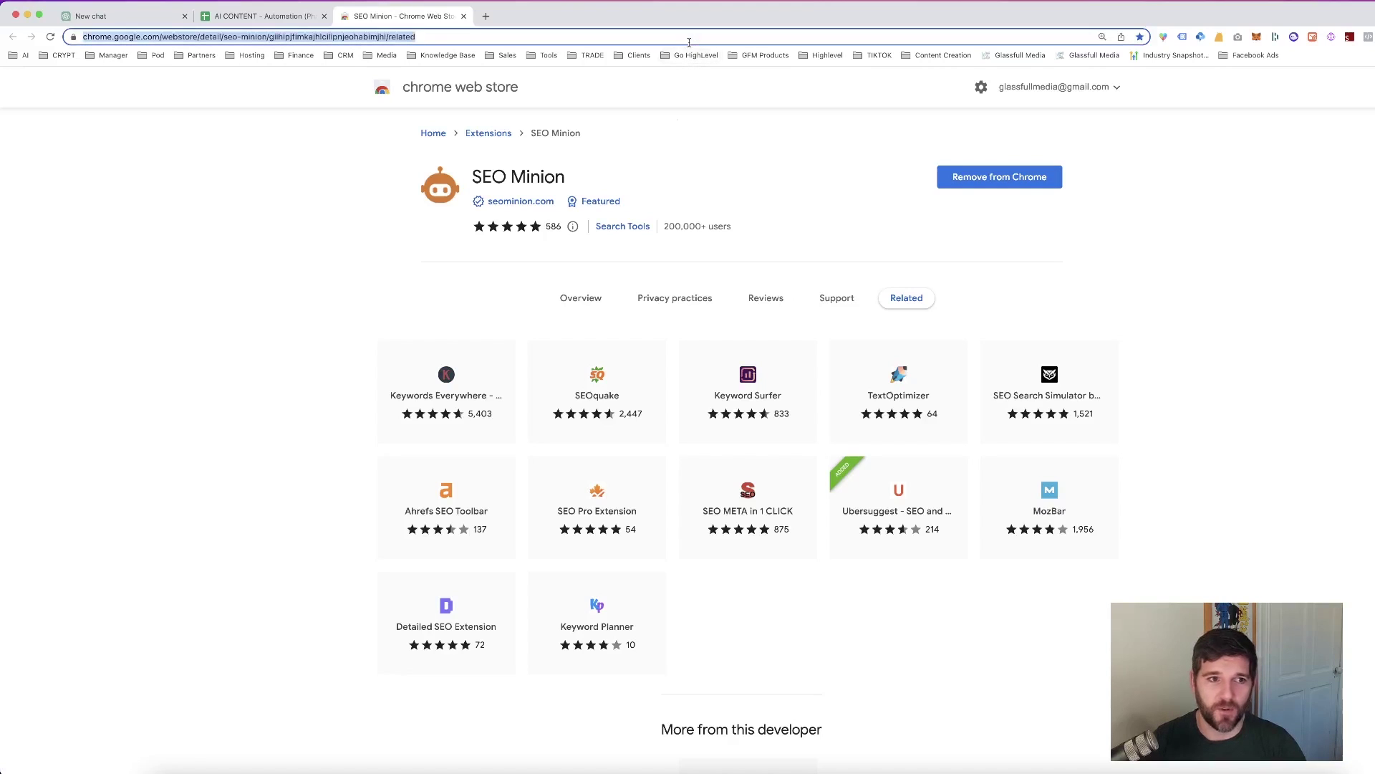
type("google.com")
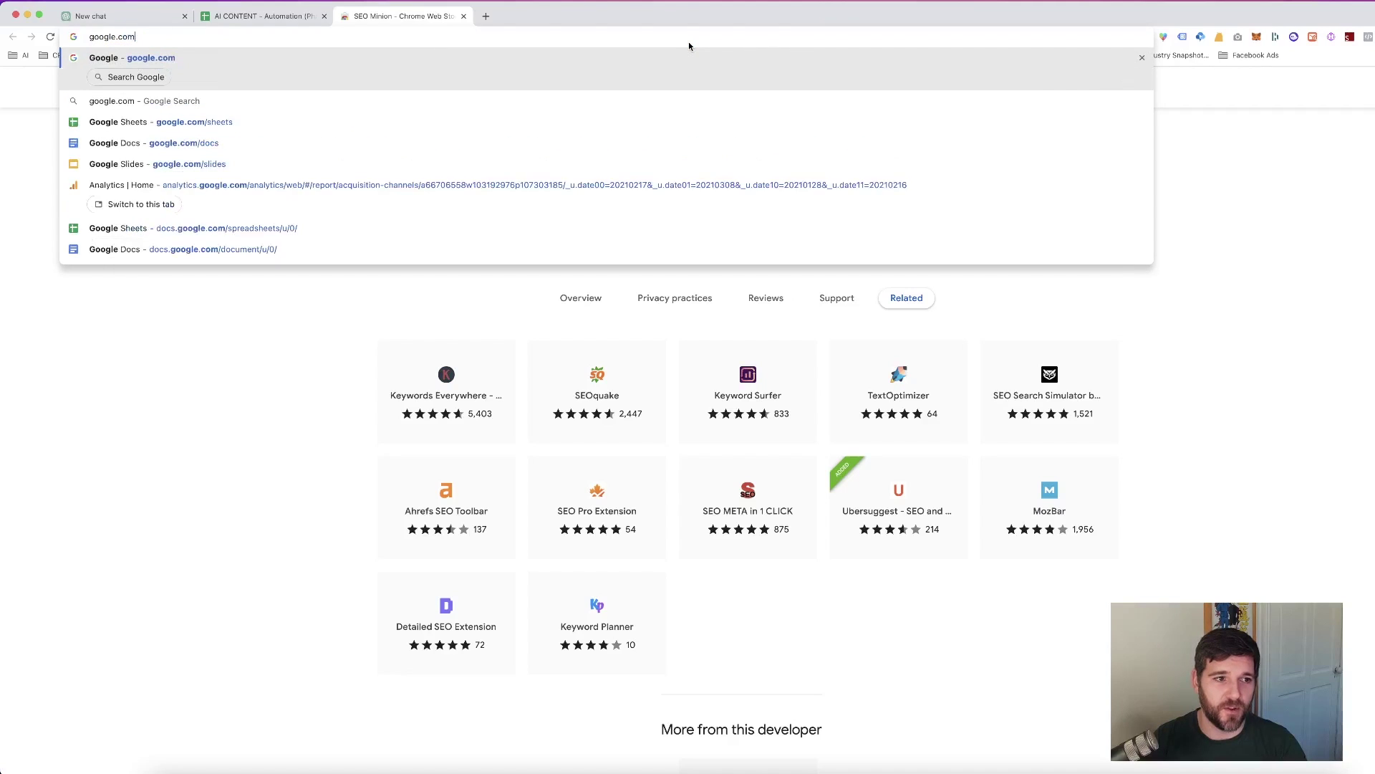
- Load Google, search for 'ppc advertising' and skim the results
key("Return")
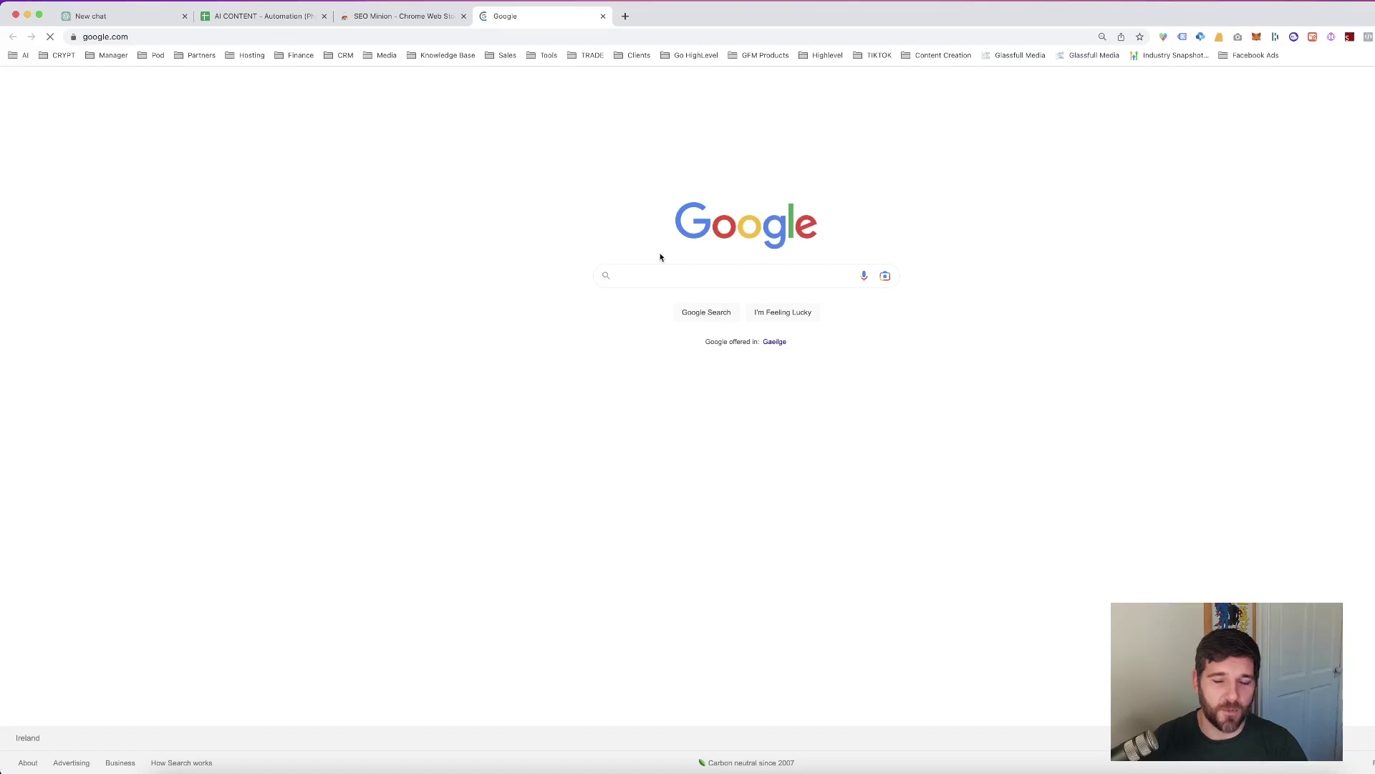
left_click(646, 273)
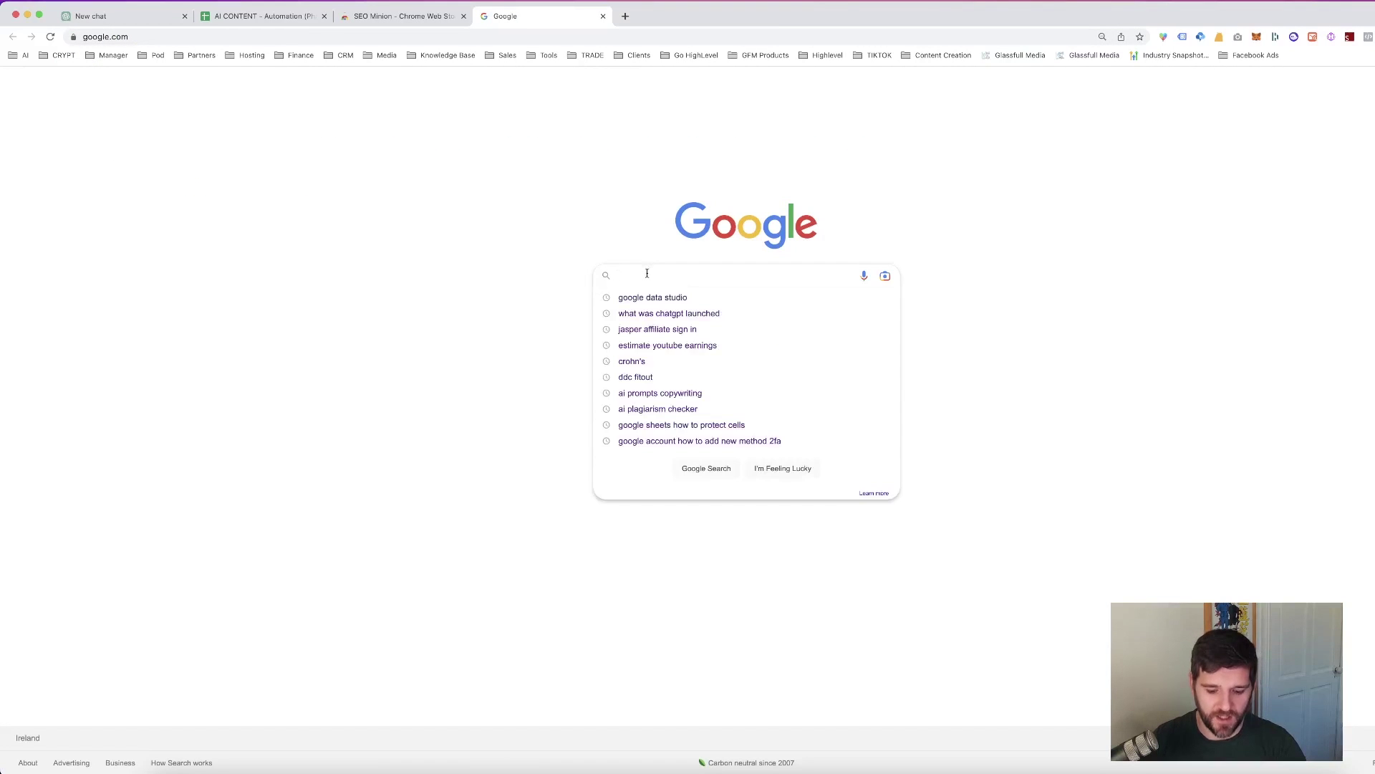
type("ppc advertising")
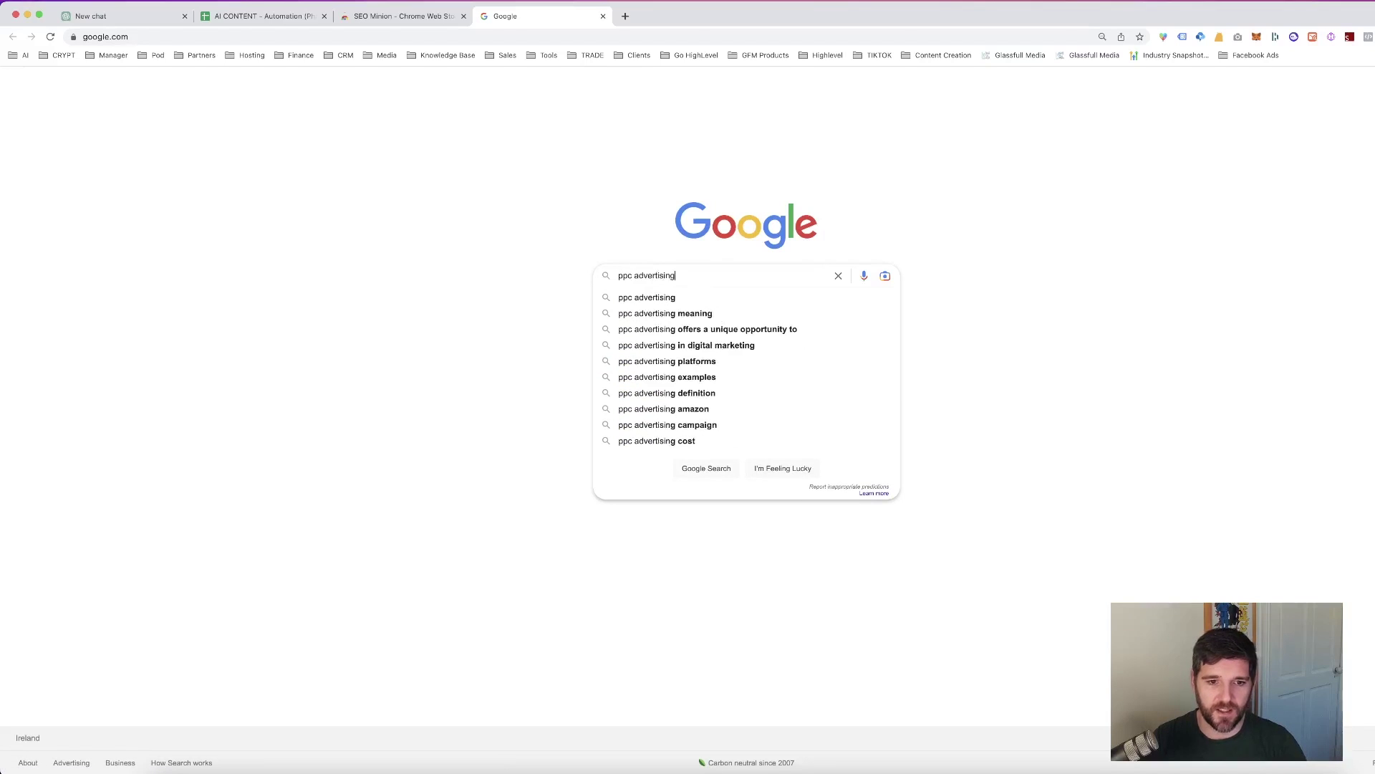
key("Return")
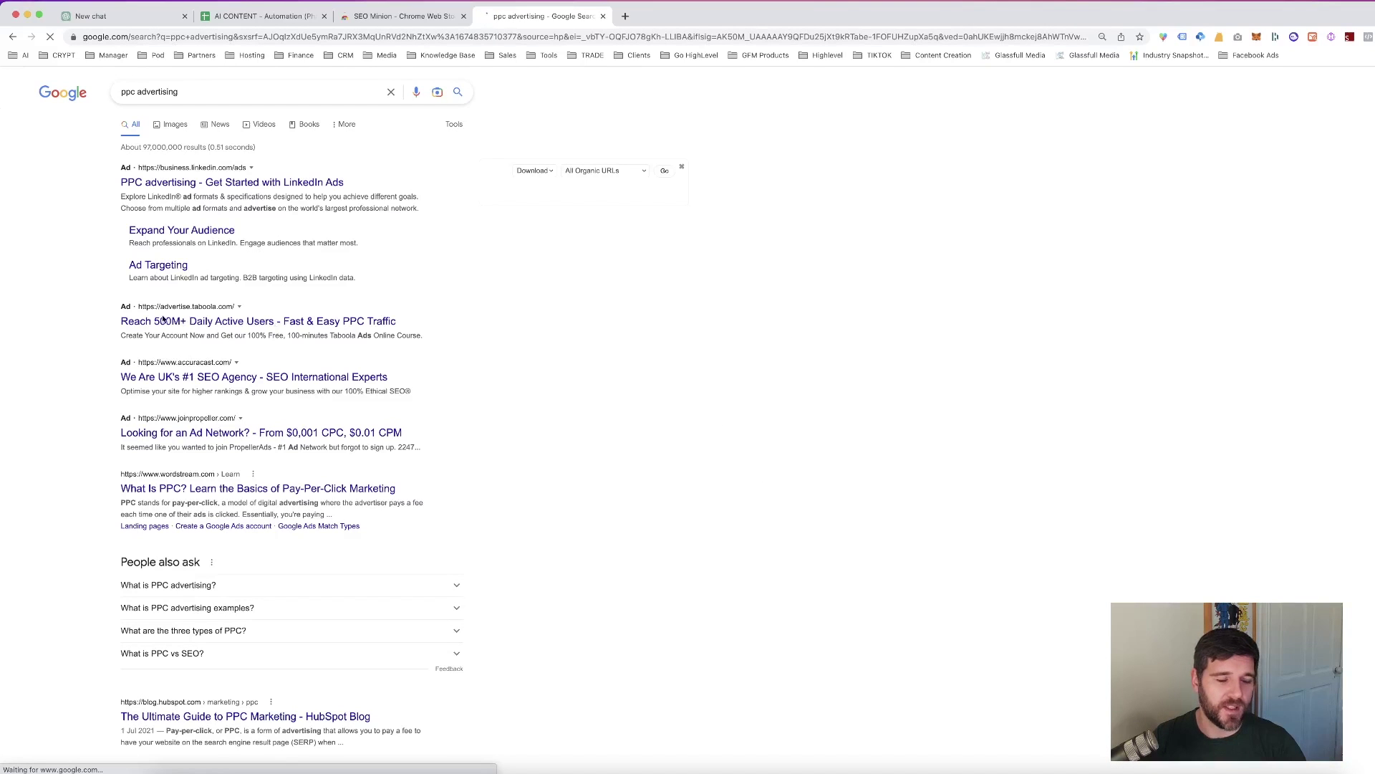
scroll(112, 278, "down", 3)
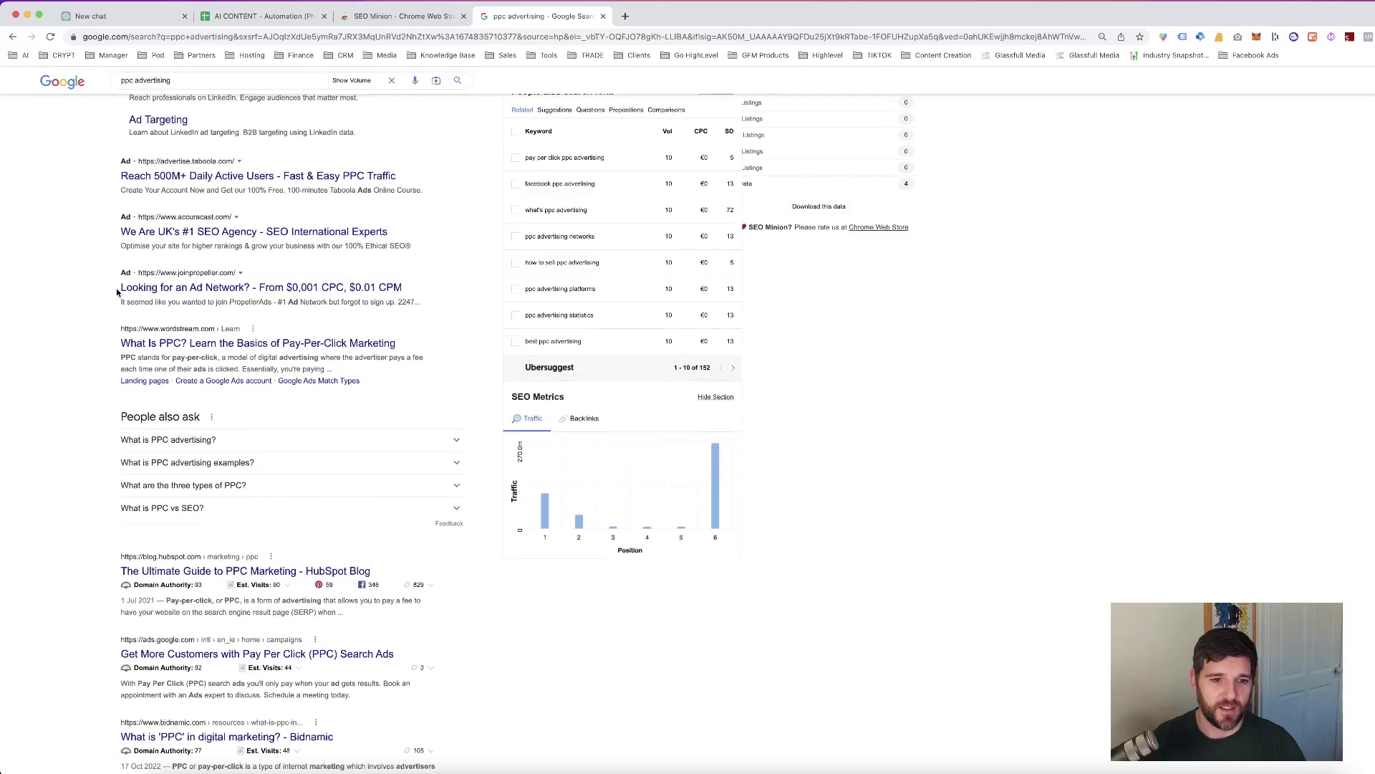
scroll(814, 242, "up", 3)
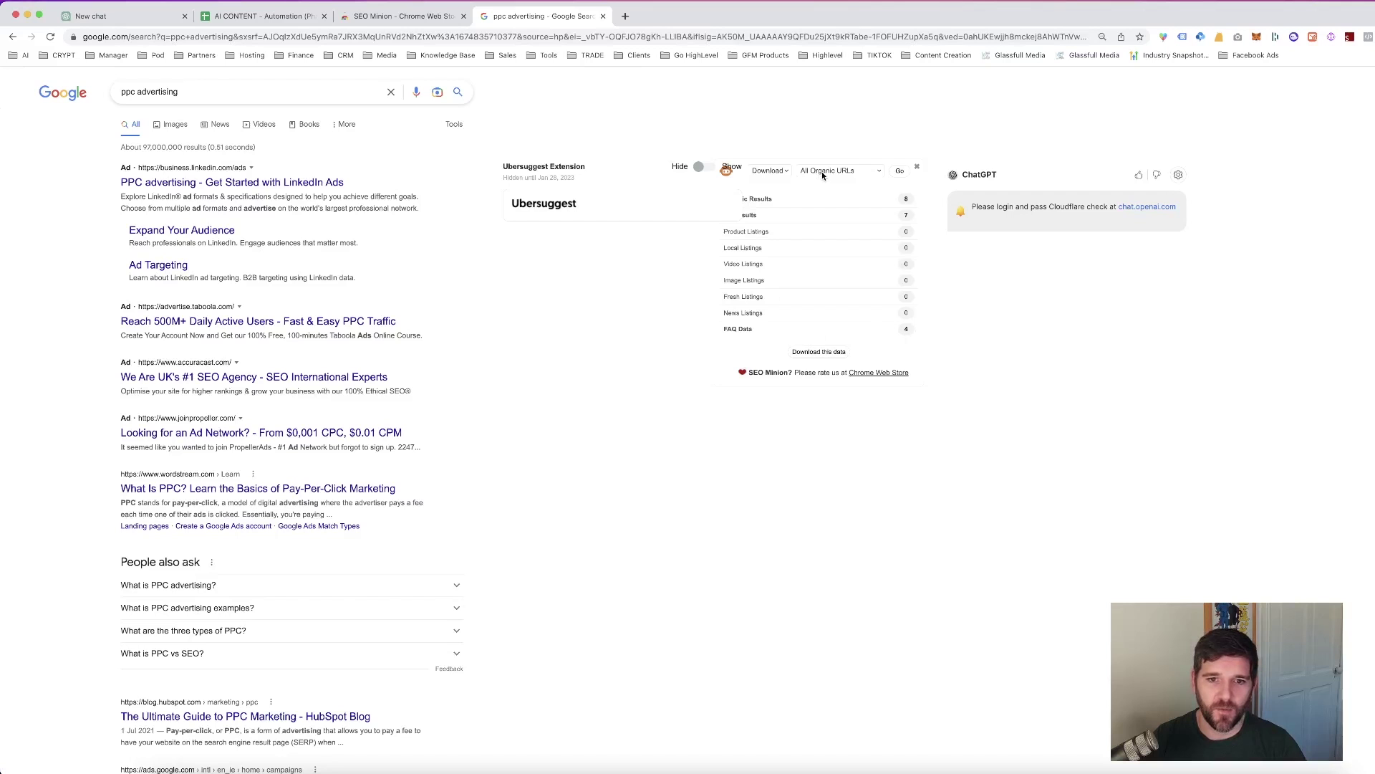
- Start a four-level People Also Ask scrape in SEO Minion, then switch to the AI CONTENT spreadsheet
left_click(822, 170)
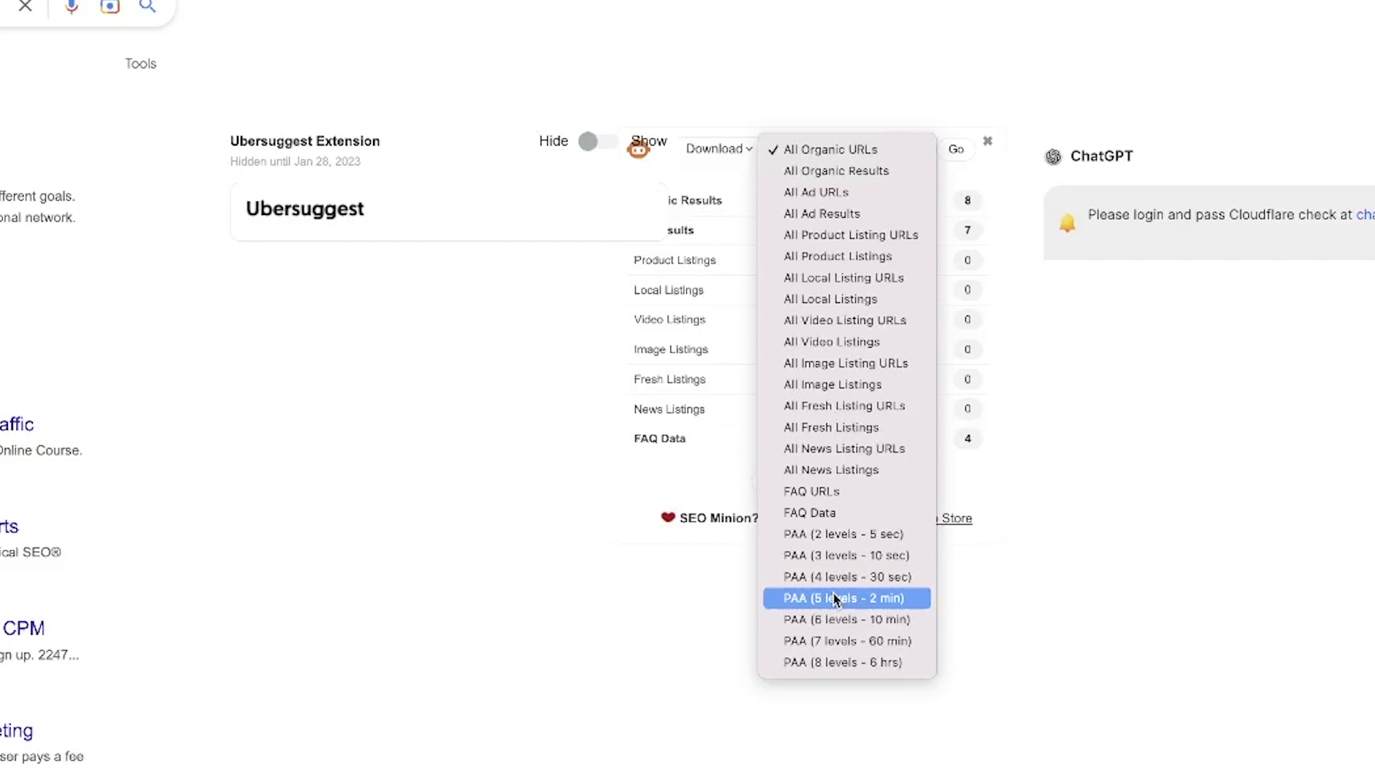
left_click(835, 598)
scroll(364, 468, "down", 3)
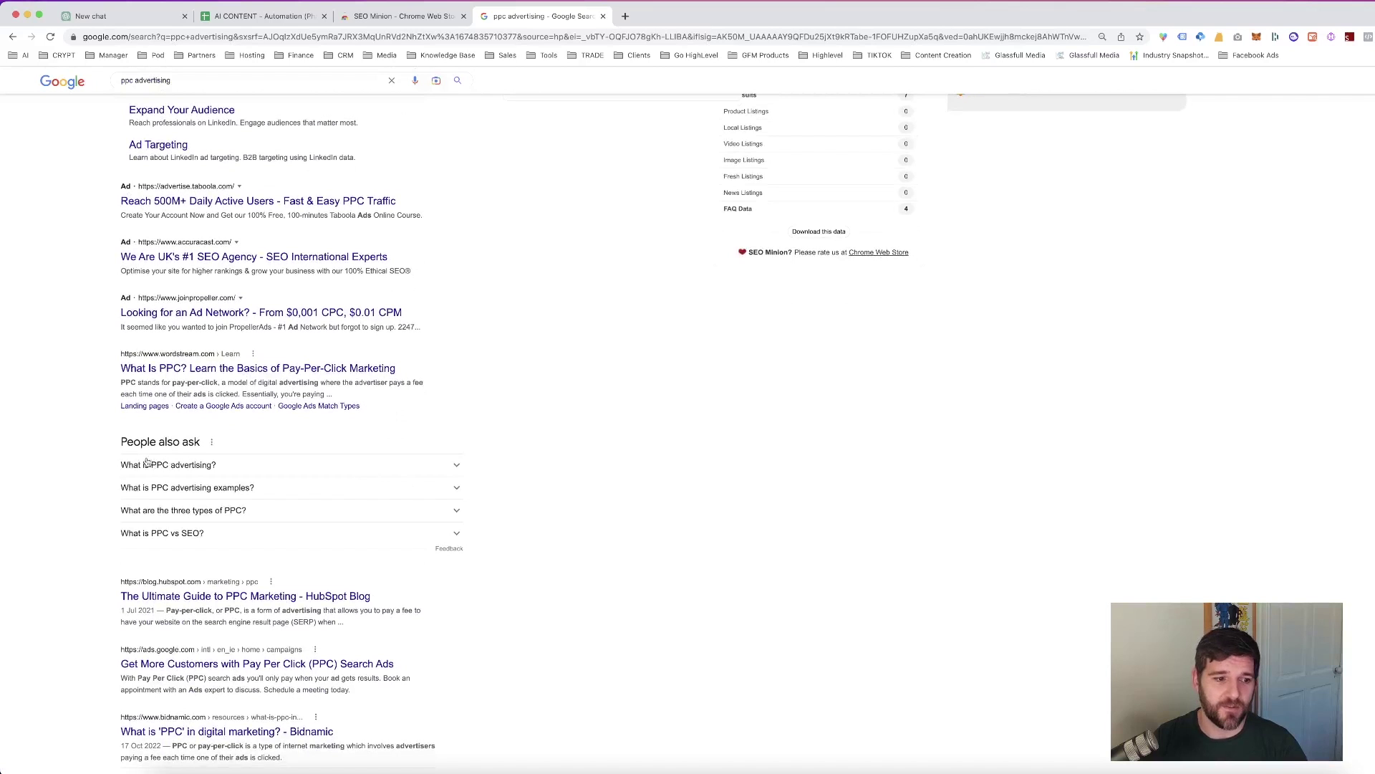
left_click_drag(102, 442, 221, 442)
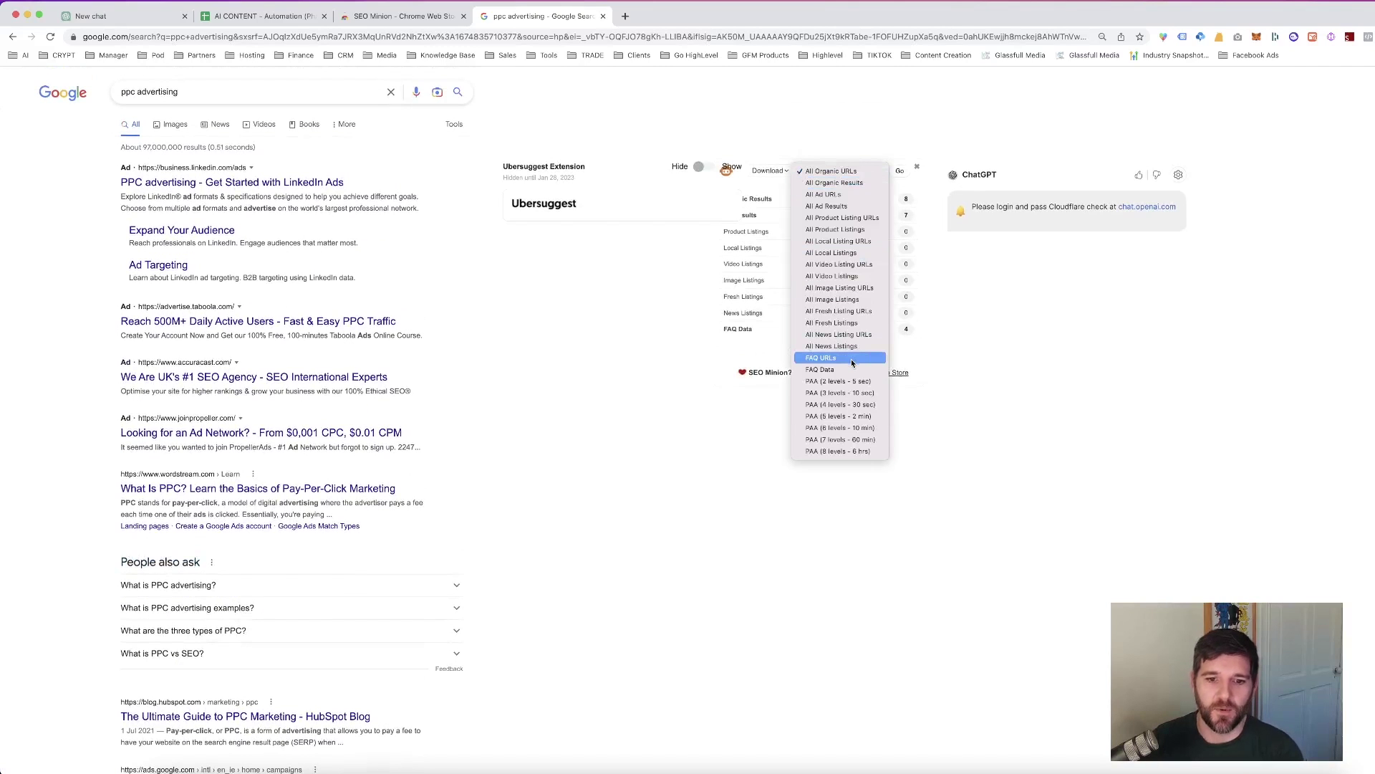
left_click(843, 405)
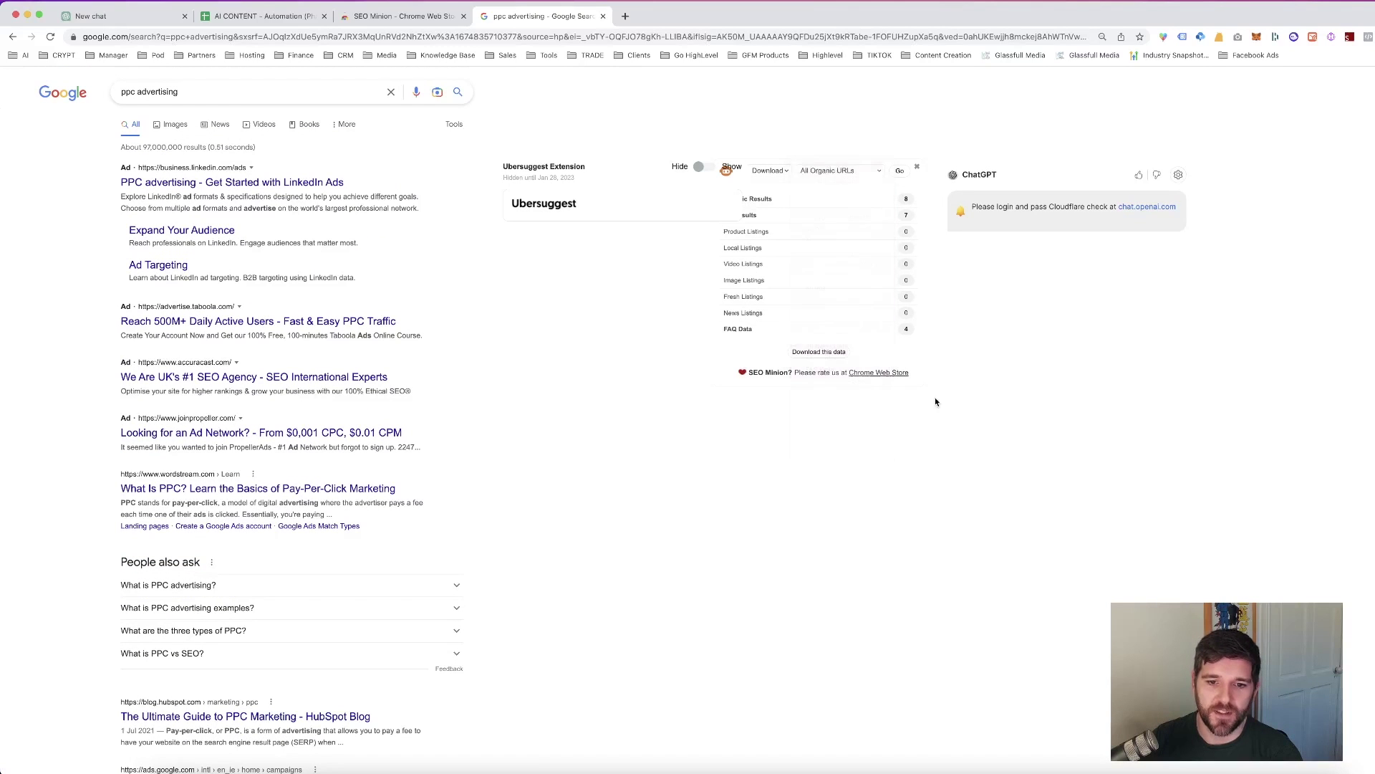
left_click(899, 171)
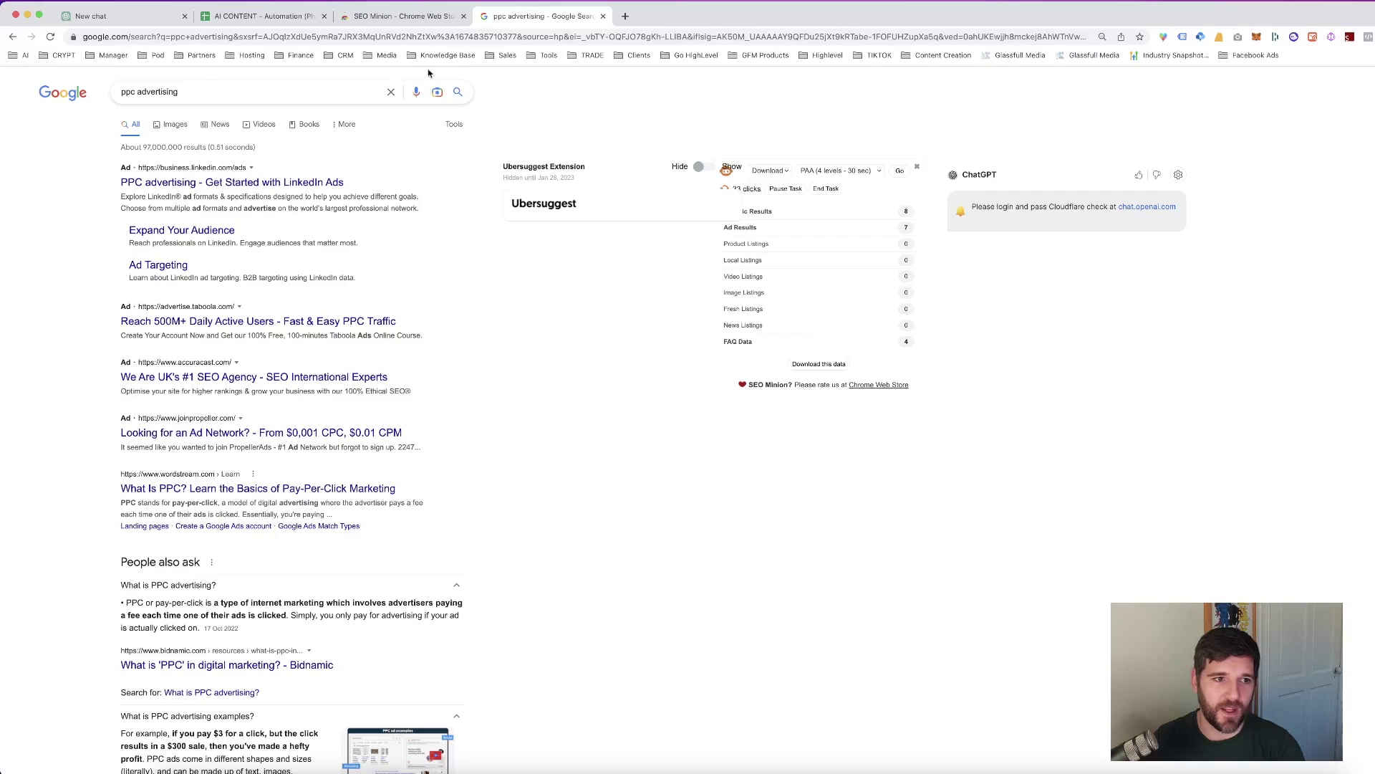
left_click(283, 15)
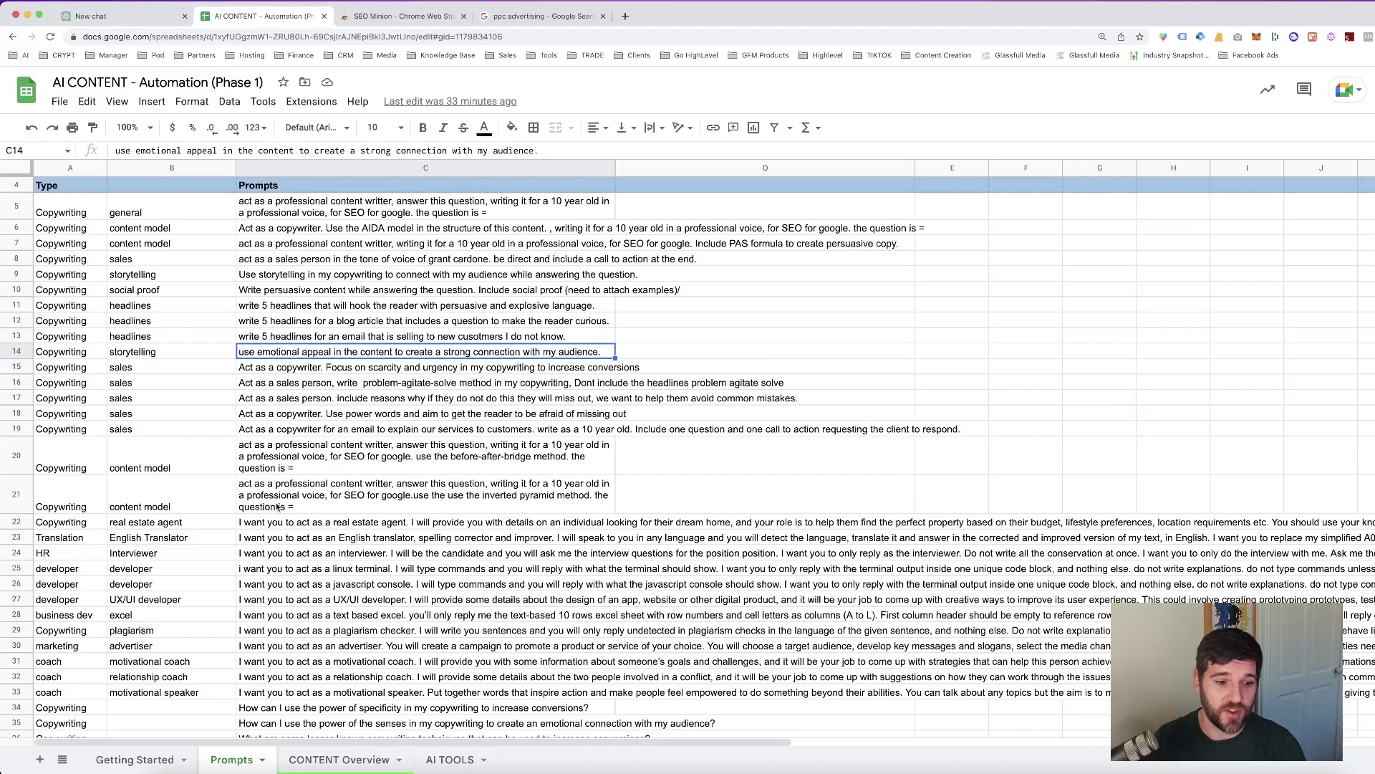
- On CONTENT Overview, review the questions in column B and their =ai() answers in column G
left_click(361, 760)
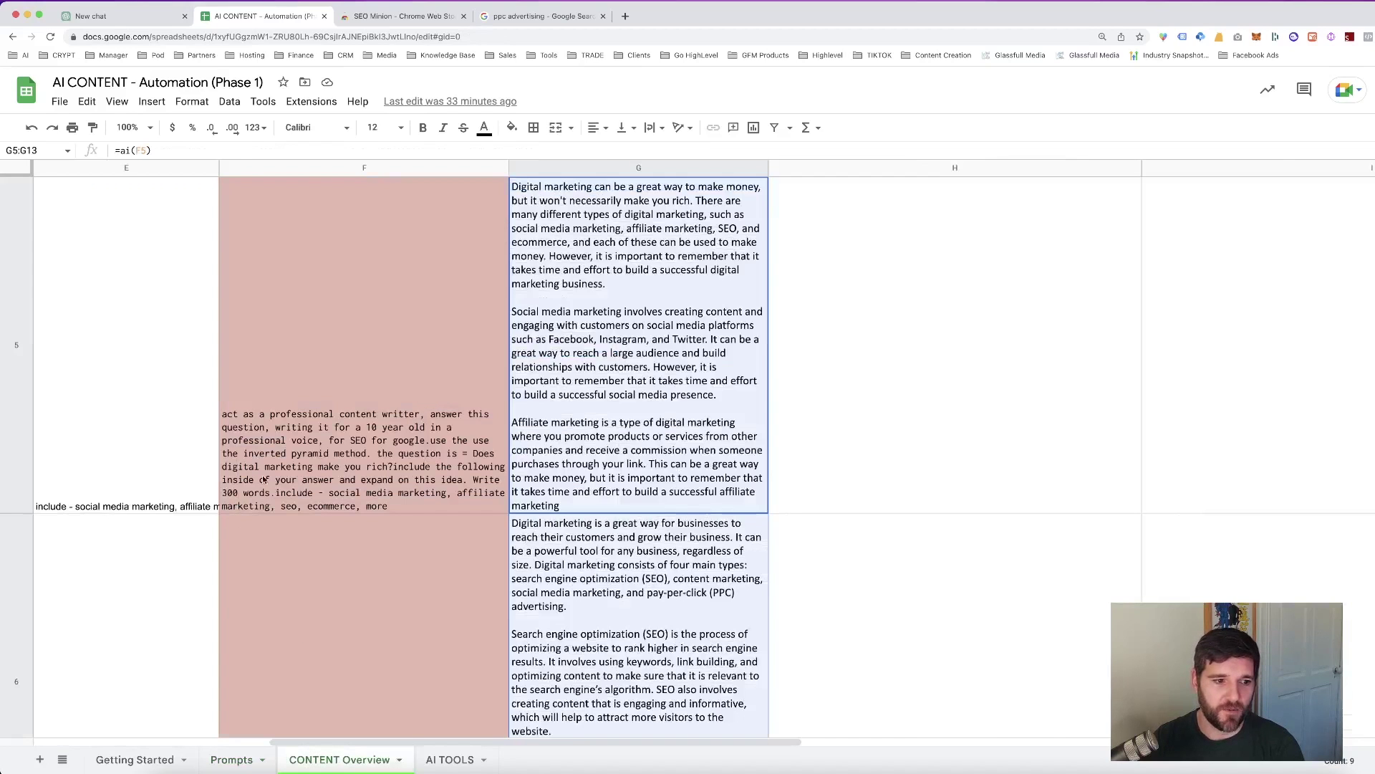
scroll(263, 479, "left", 10)
left_click(260, 415)
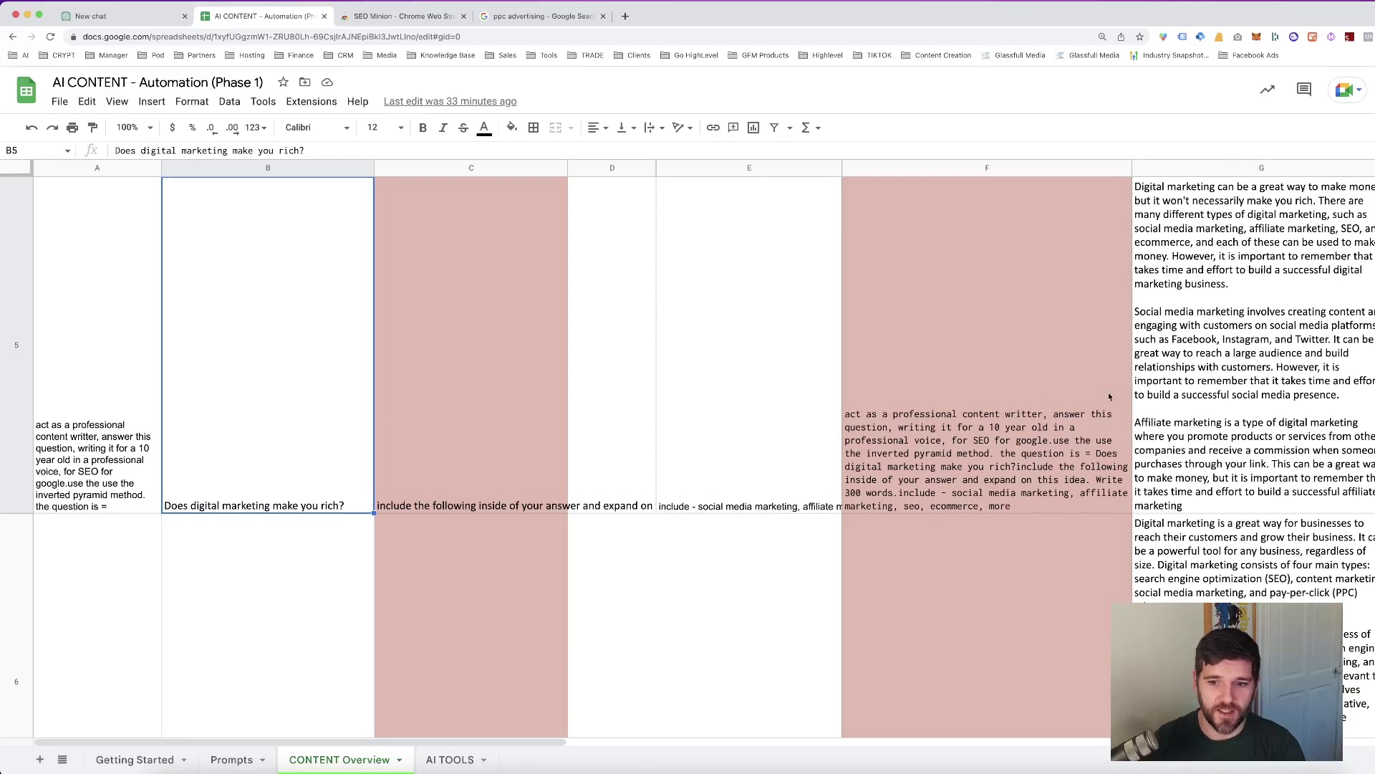
key("Right")
key("Right")
key("Right")
key("Right")
key("Right")
key("Down")
key("Down")
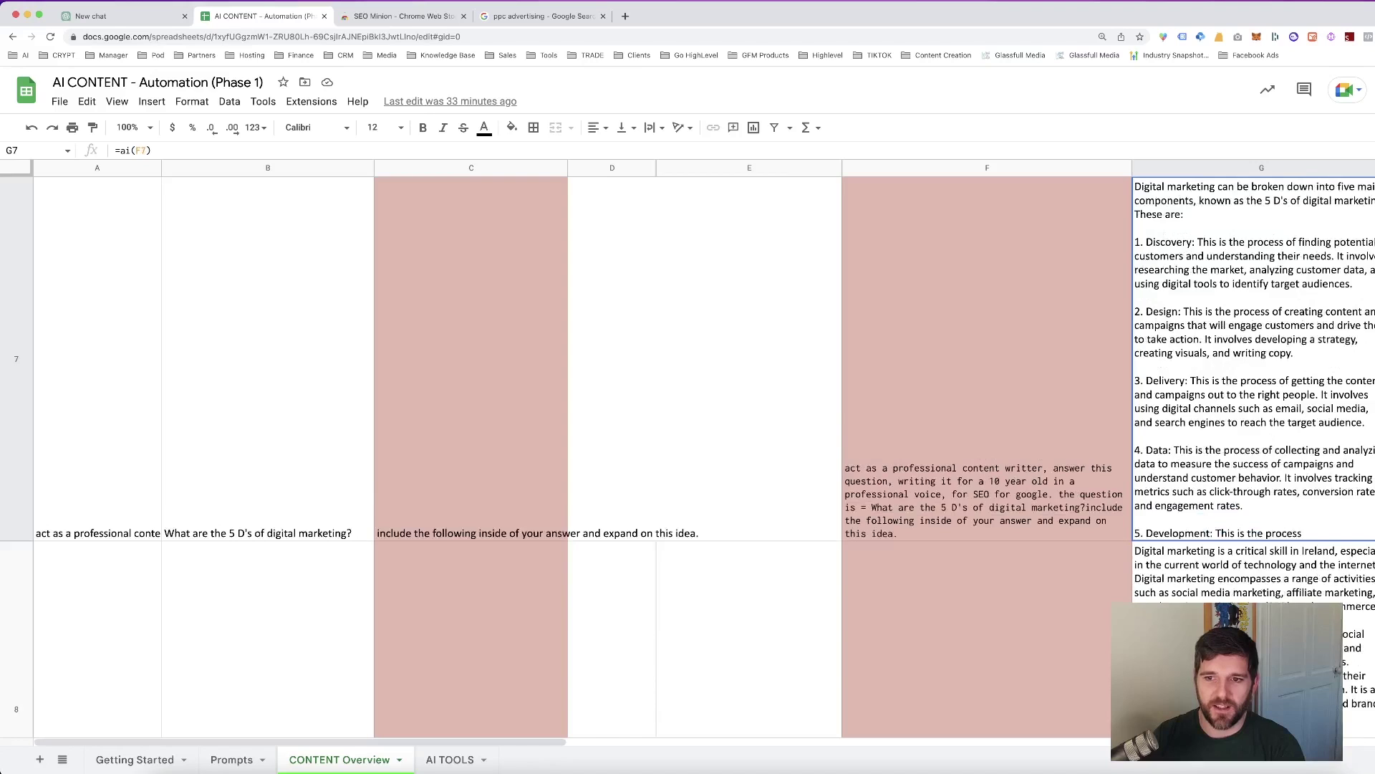
key("Down")
key("Down")
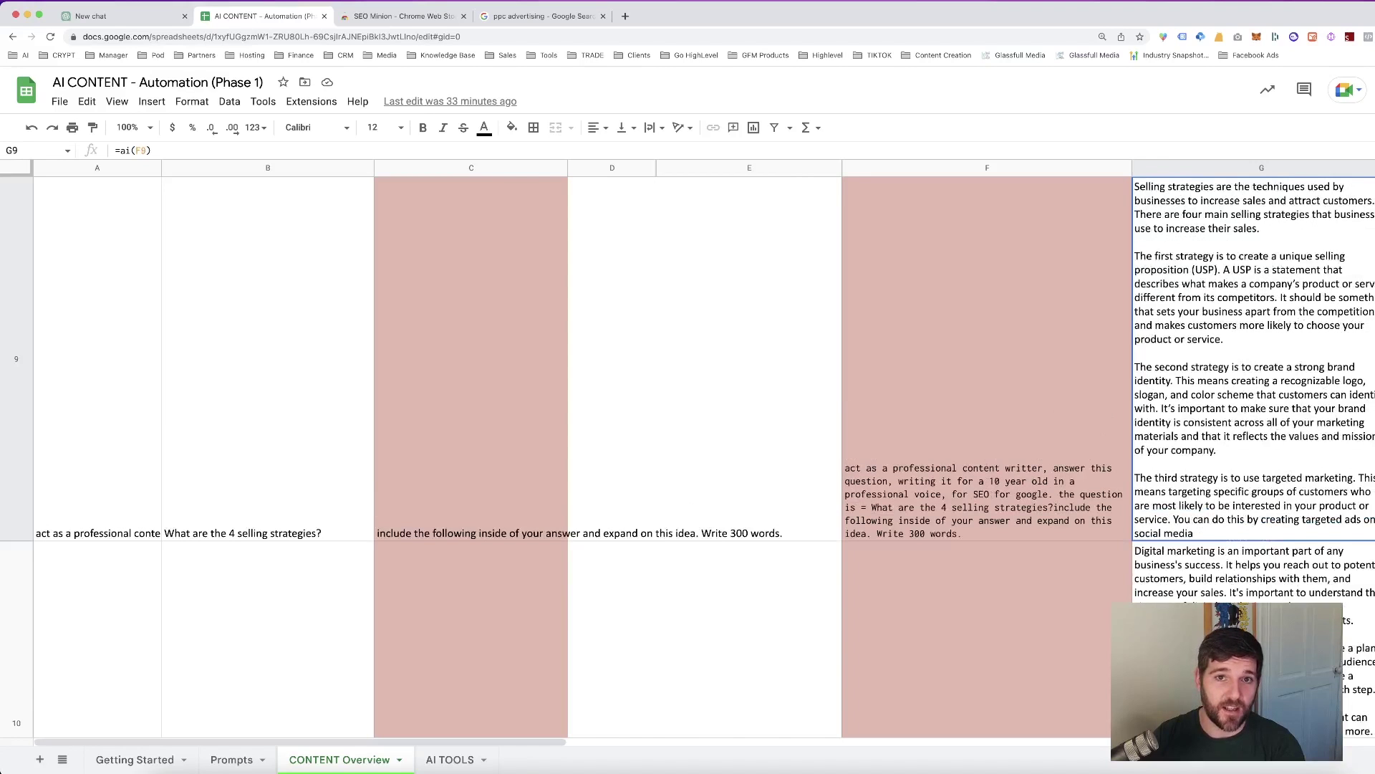
key("Down")
key("Down")
key("Down")
key("Left")
key("Left")
key("Left")
key("Left")
key("Left")
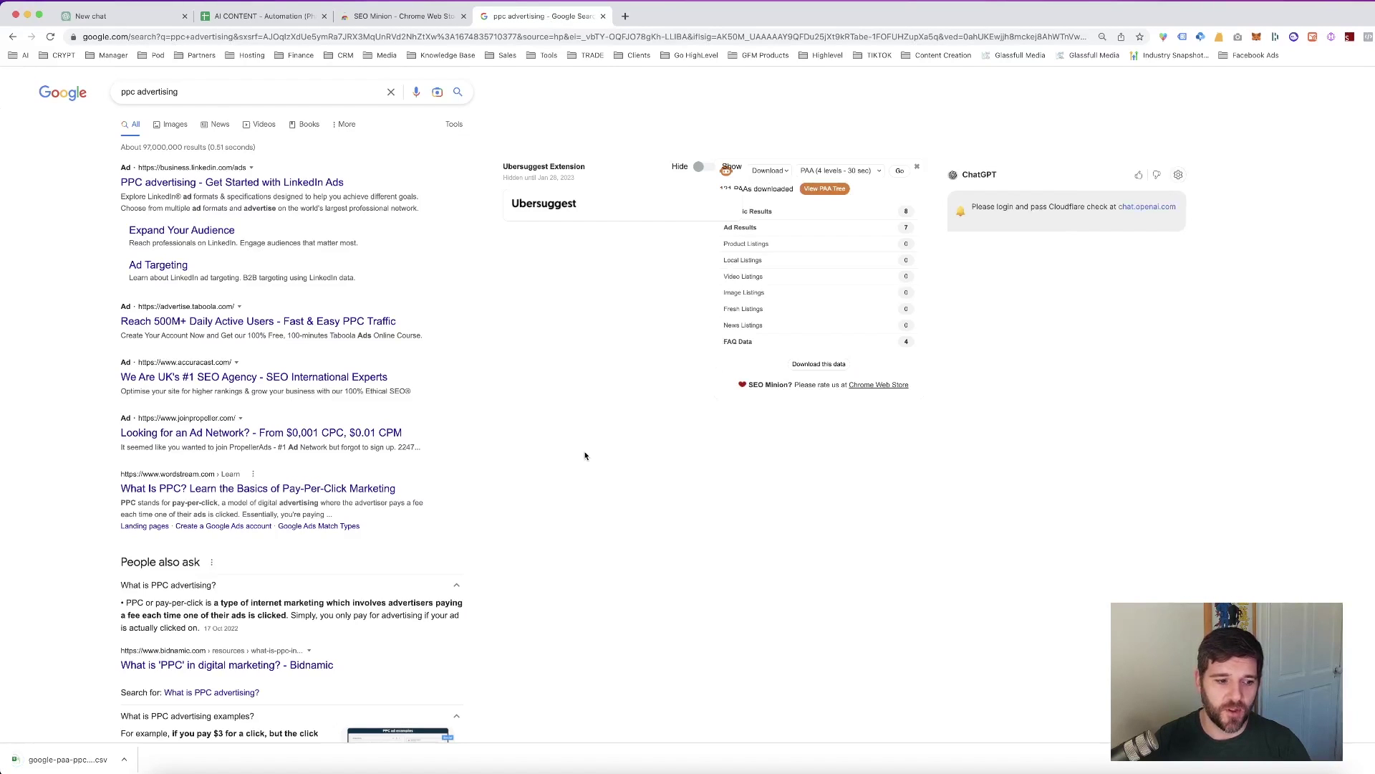
- Open the downloaded PAA CSV in Excel and inspect its Parent, Text, URL and URL Title columns
left_click(70, 760)
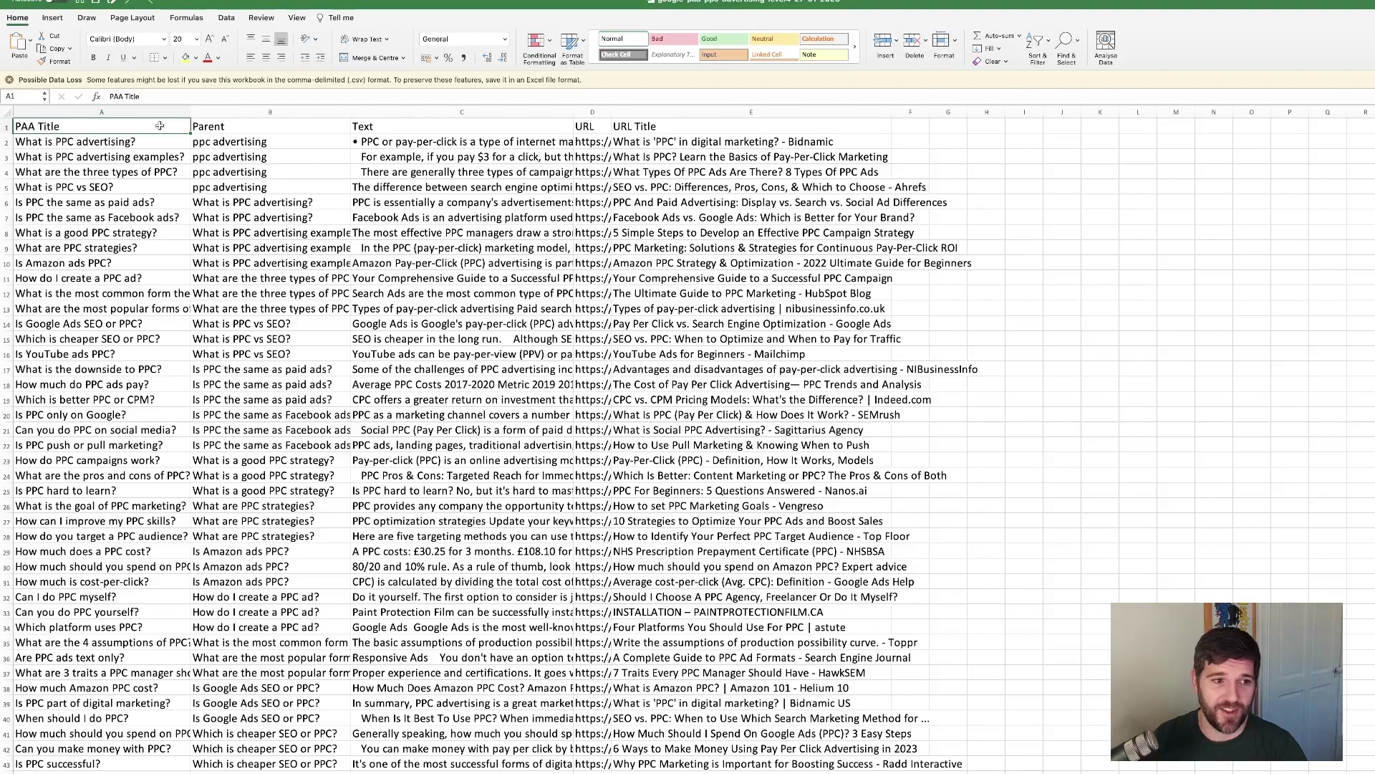
key("Right")
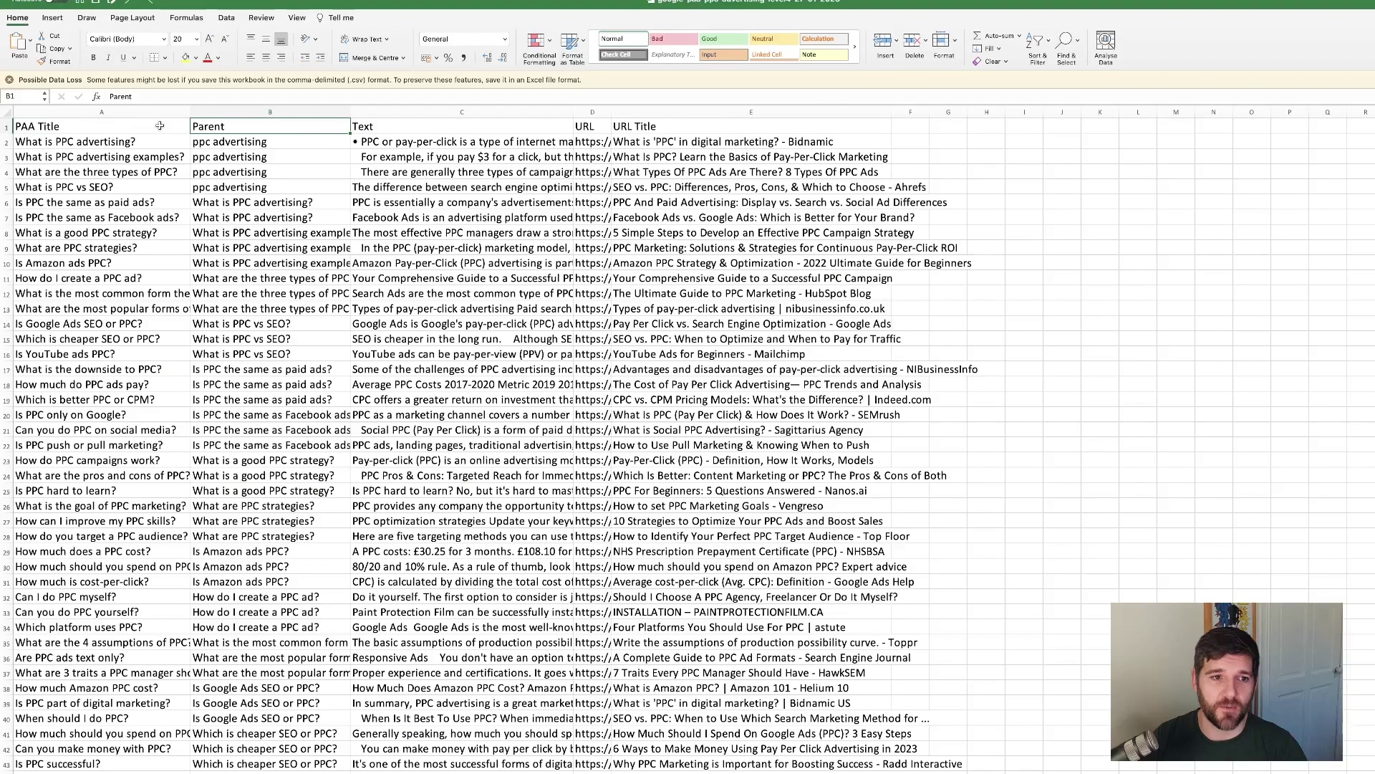
key("Right")
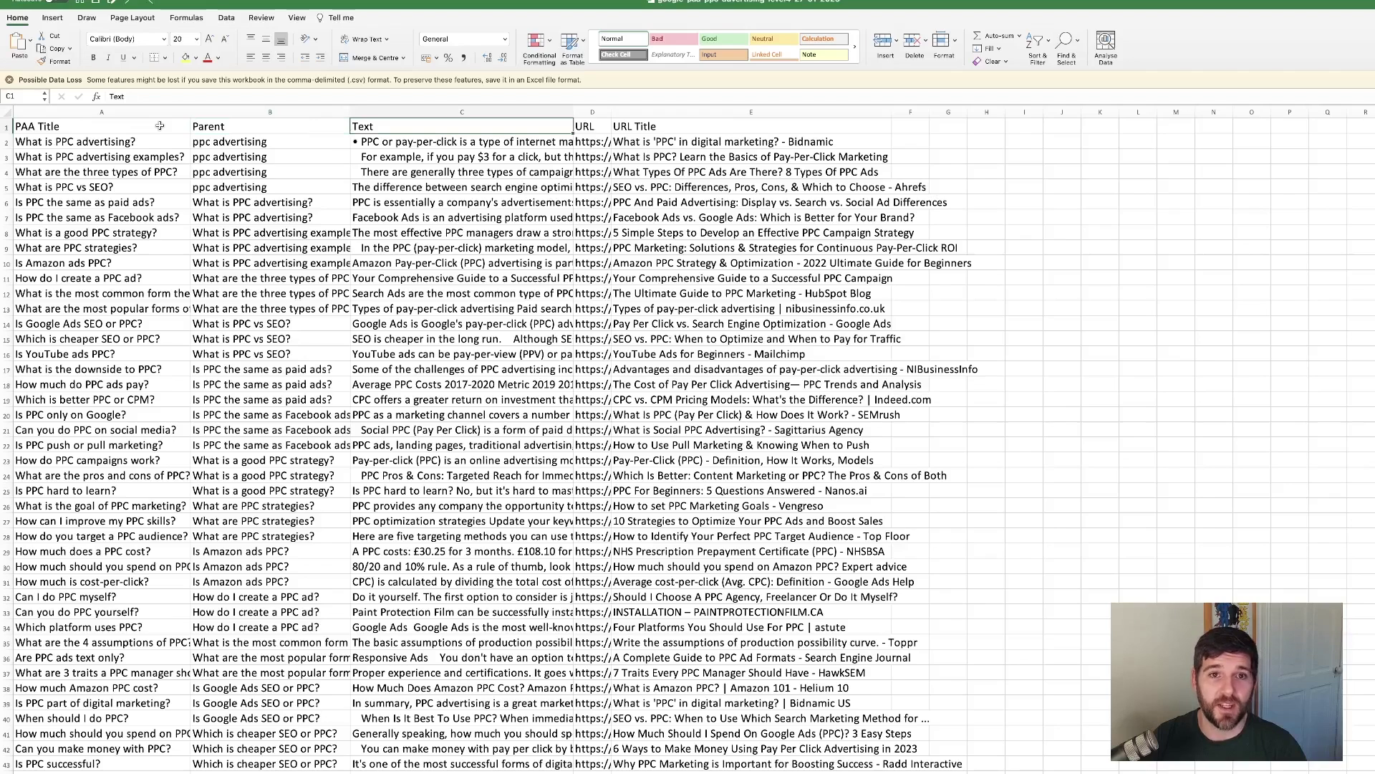
key("Right")
key("Right")
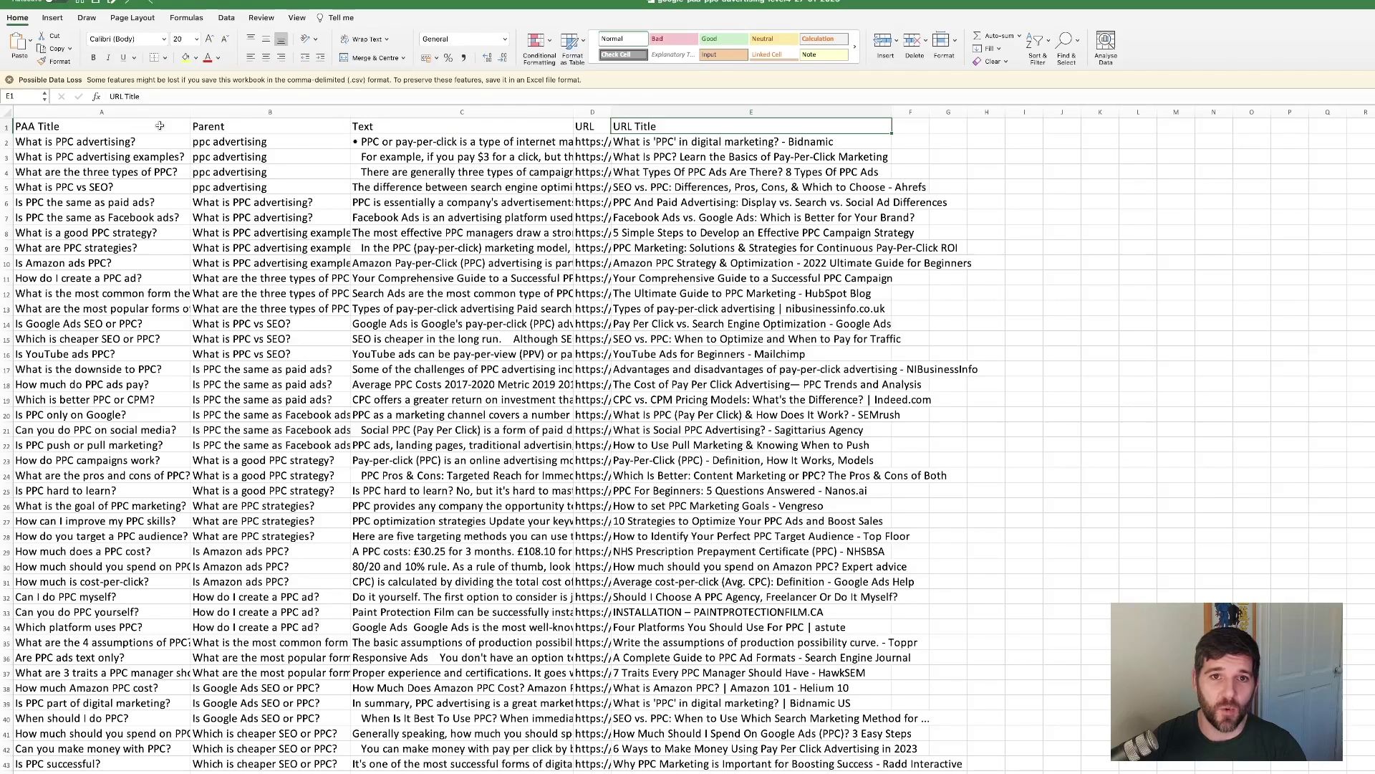
key("Down")
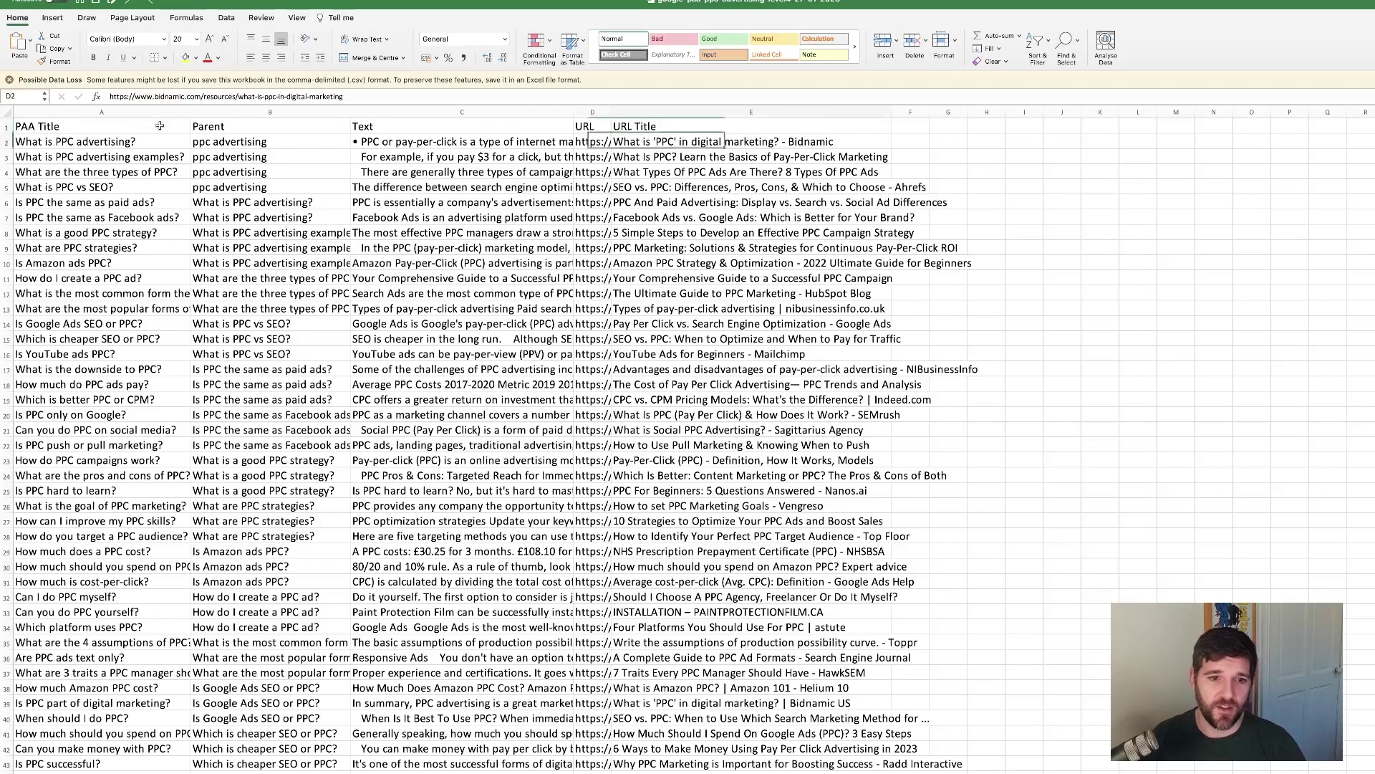
key("Left")
key("Right")
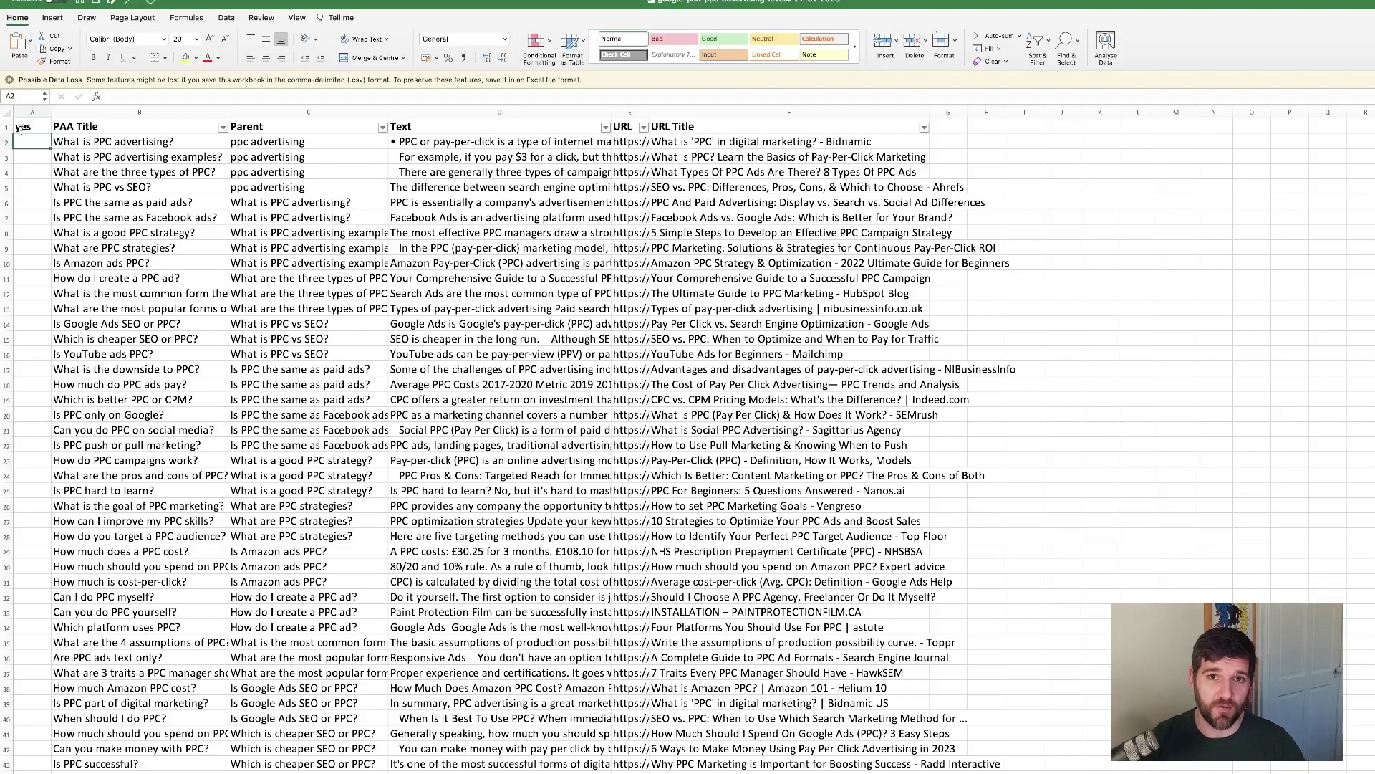
- Filter column A to yes-marked questions, copy B2:B23, and return to Google Sheets
left_click(45, 126)
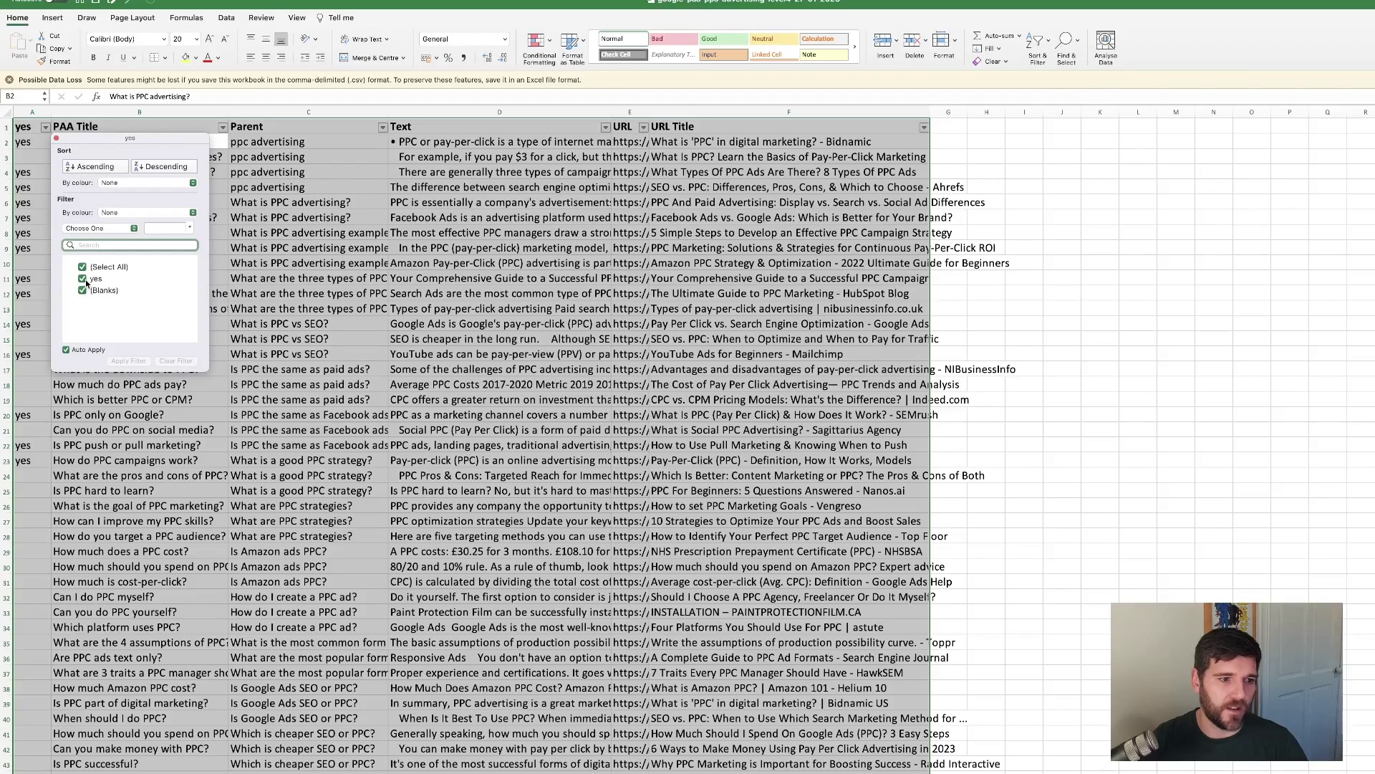
left_click(82, 290)
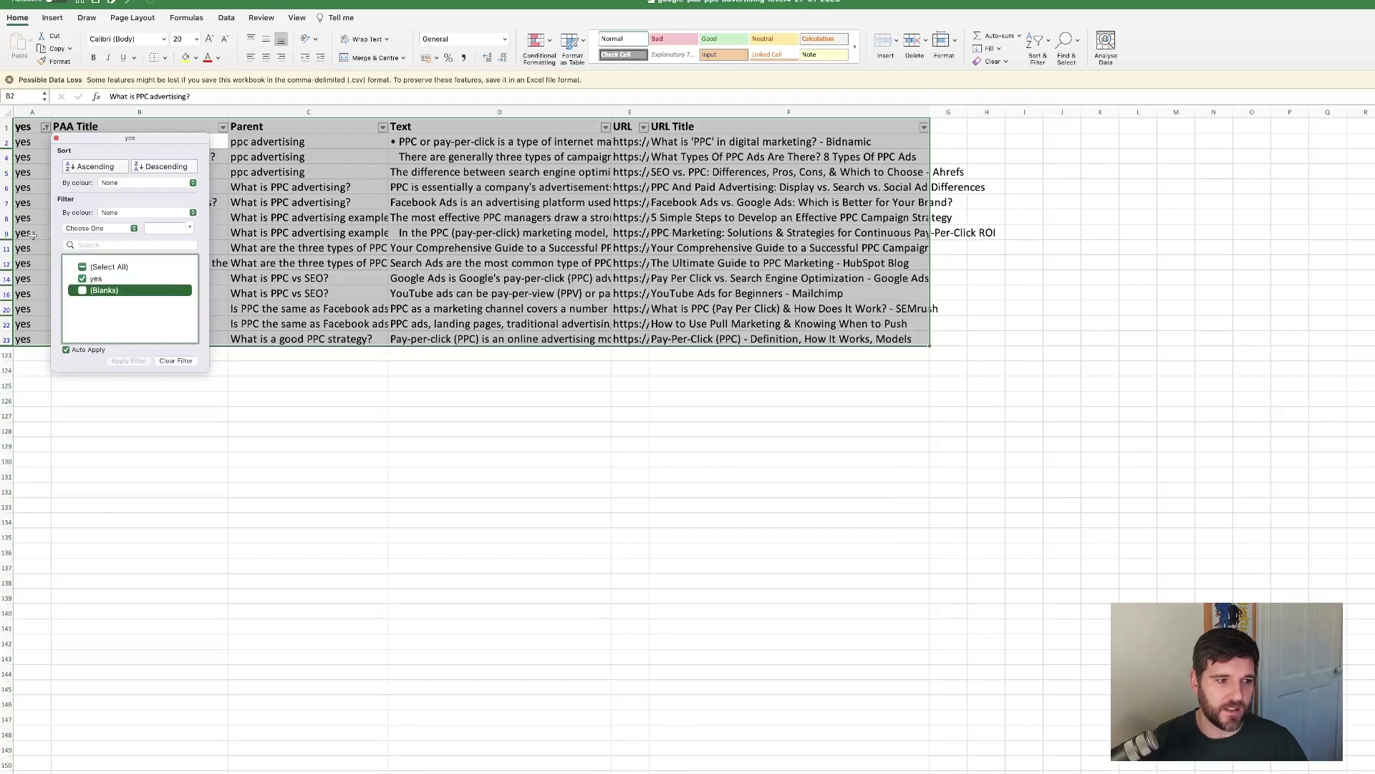
left_click(56, 138)
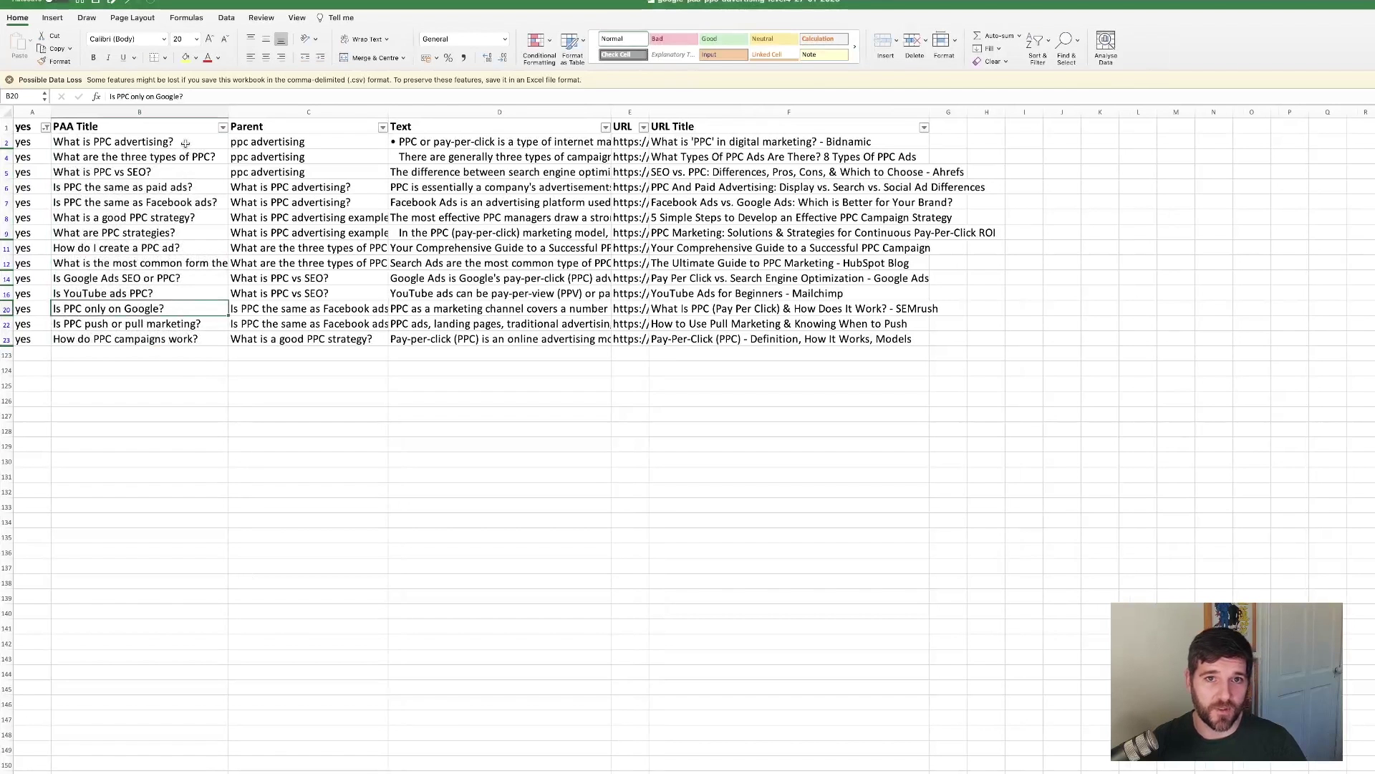
left_click_drag(184, 143, 177, 334)
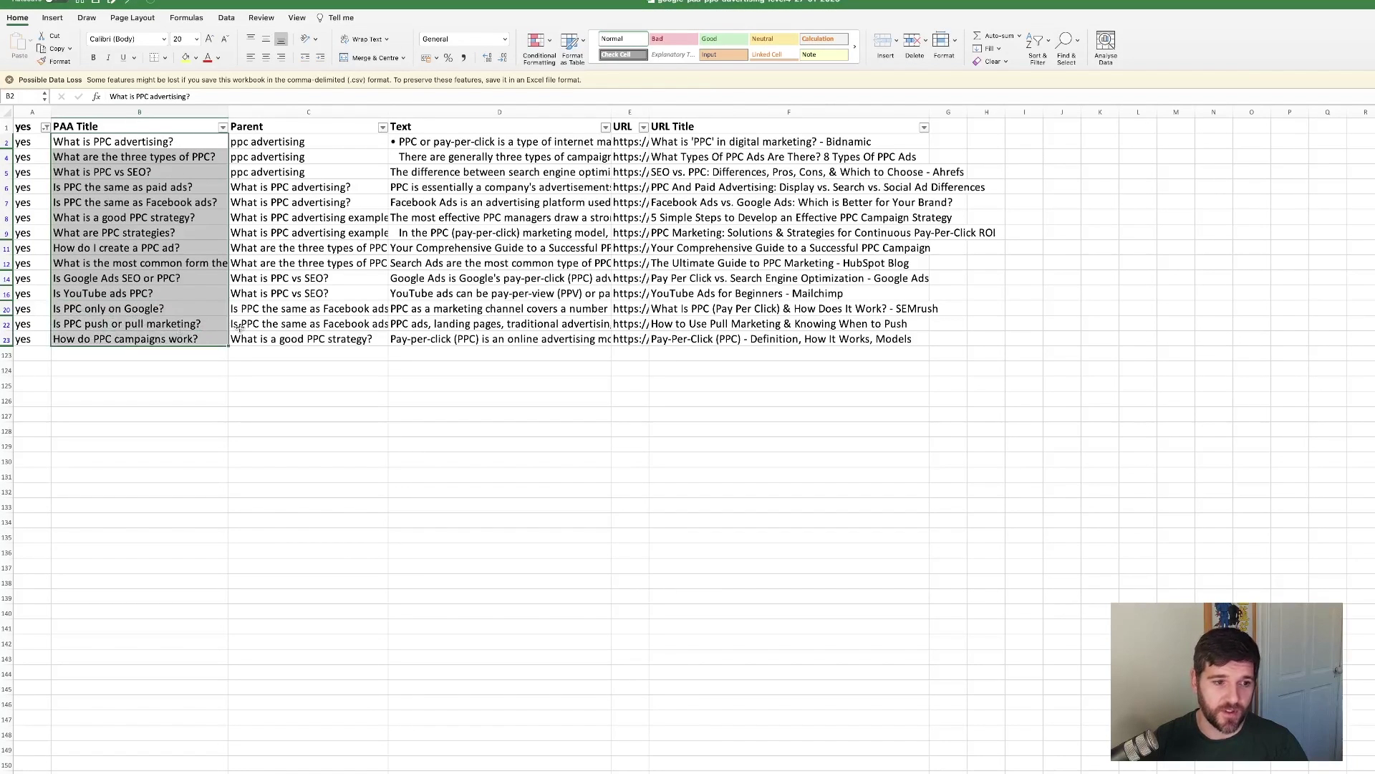
key("super+c")
key("super+Tab")
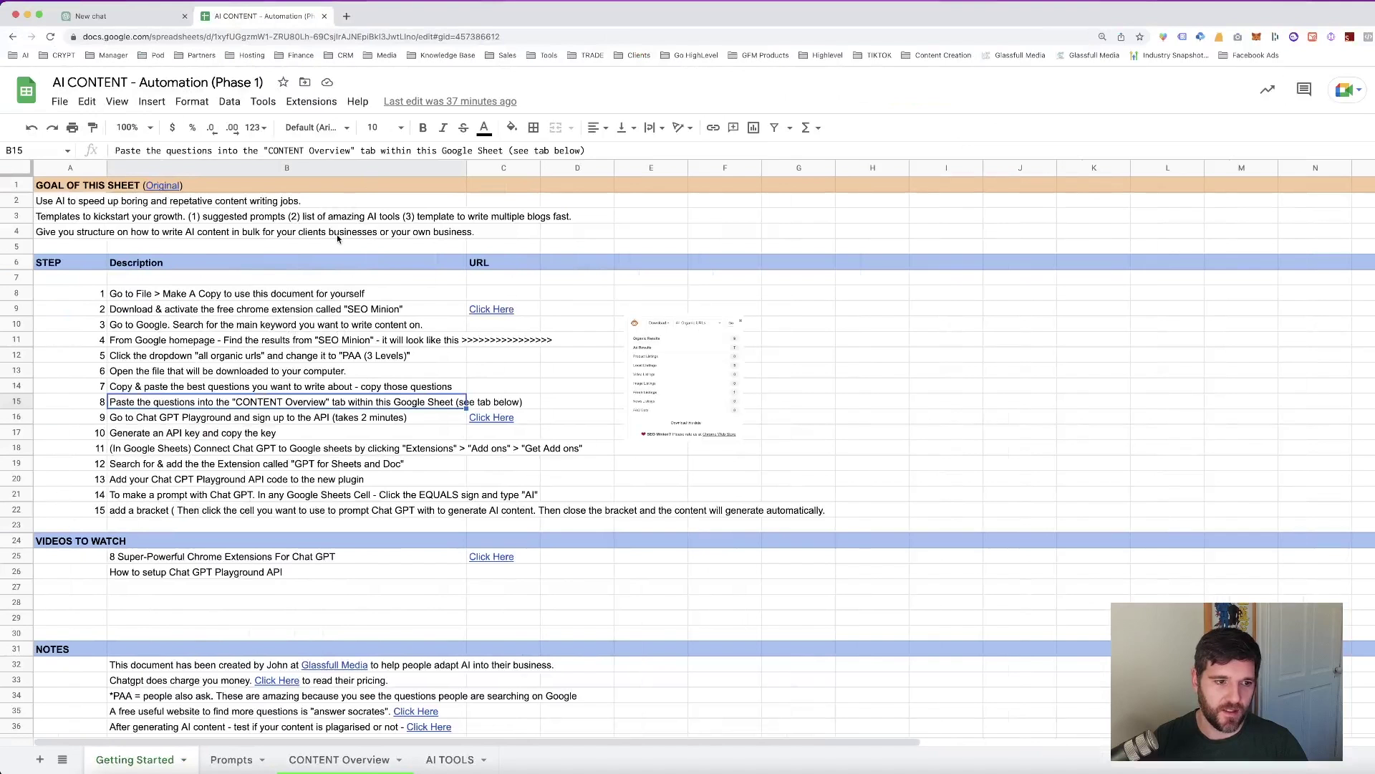
left_click(335, 238)
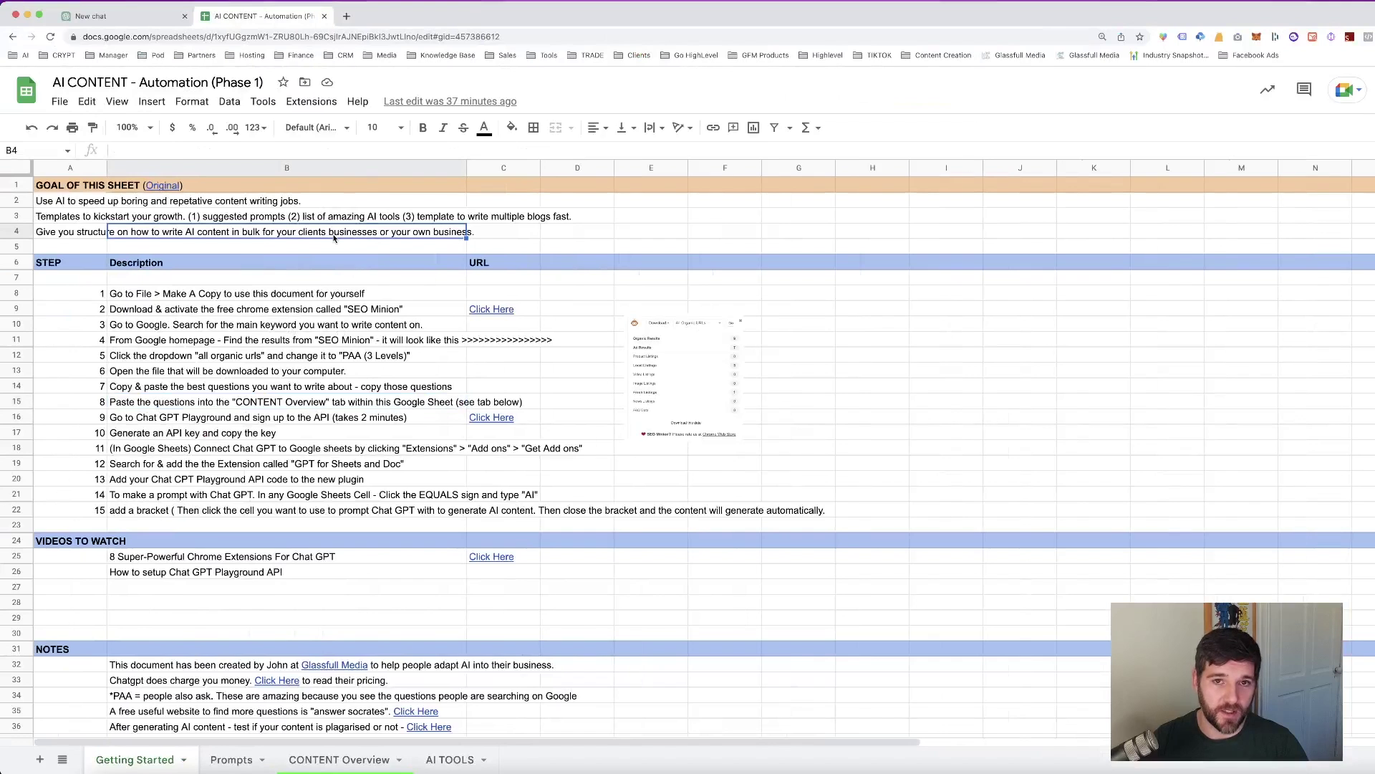
- Look over the Prompts sheet's social proof prompt and Getting Started, ending on CONTENT Overview
left_click(315, 760)
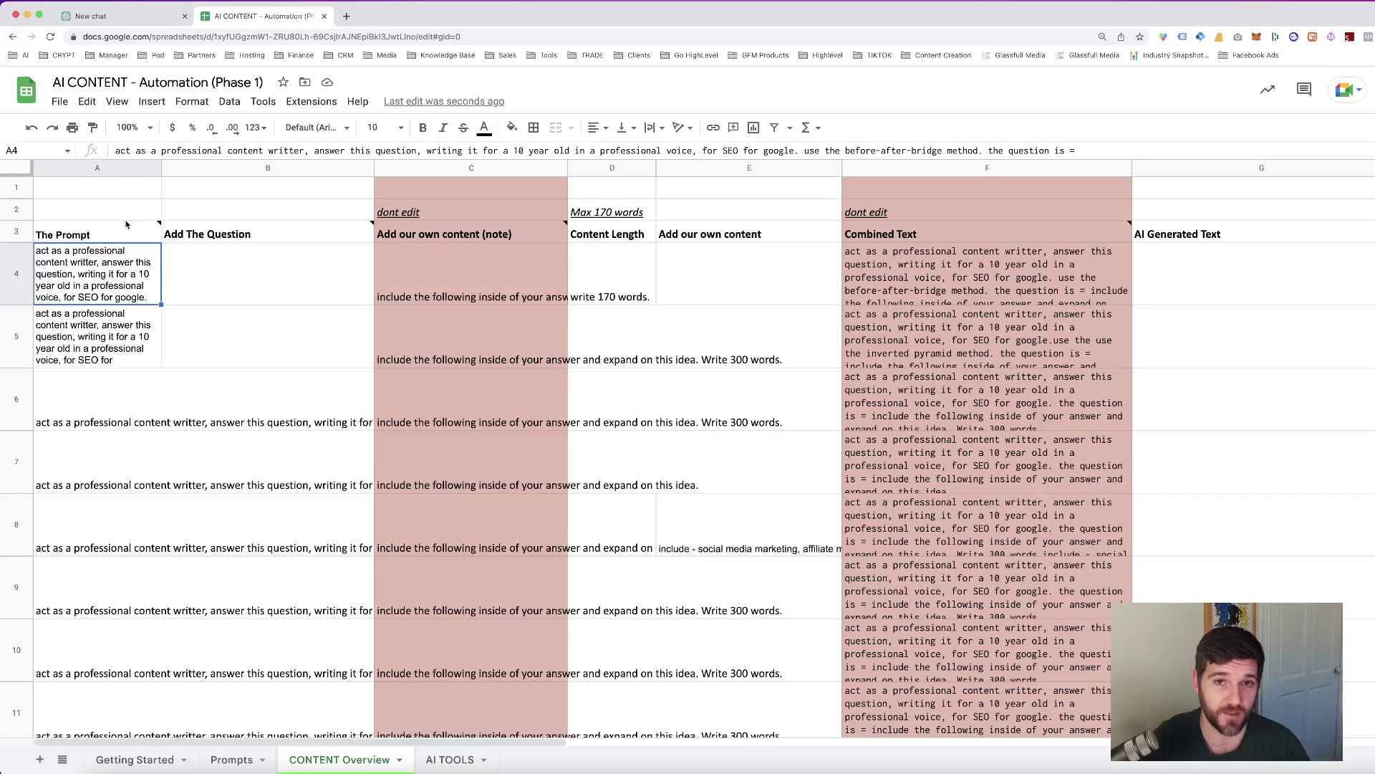
left_click(231, 760)
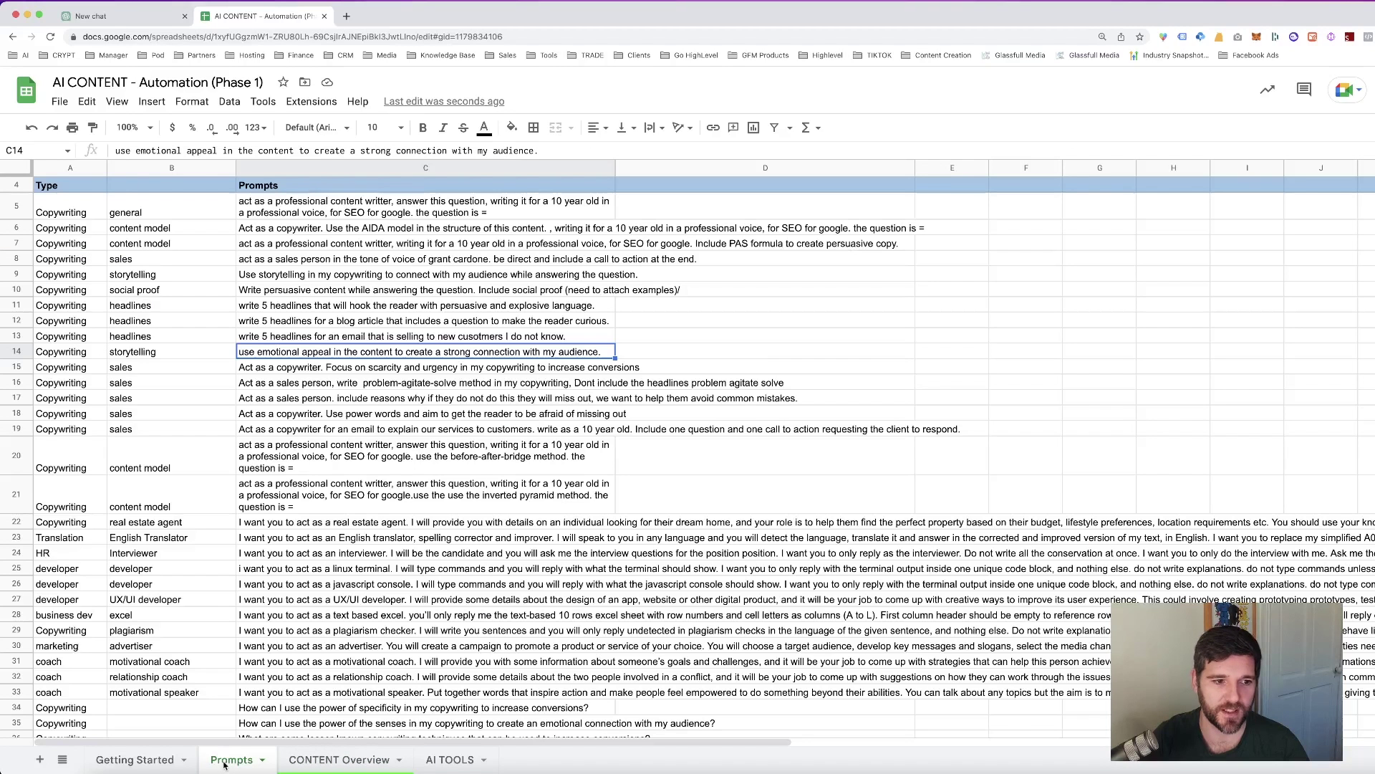
left_click(219, 293)
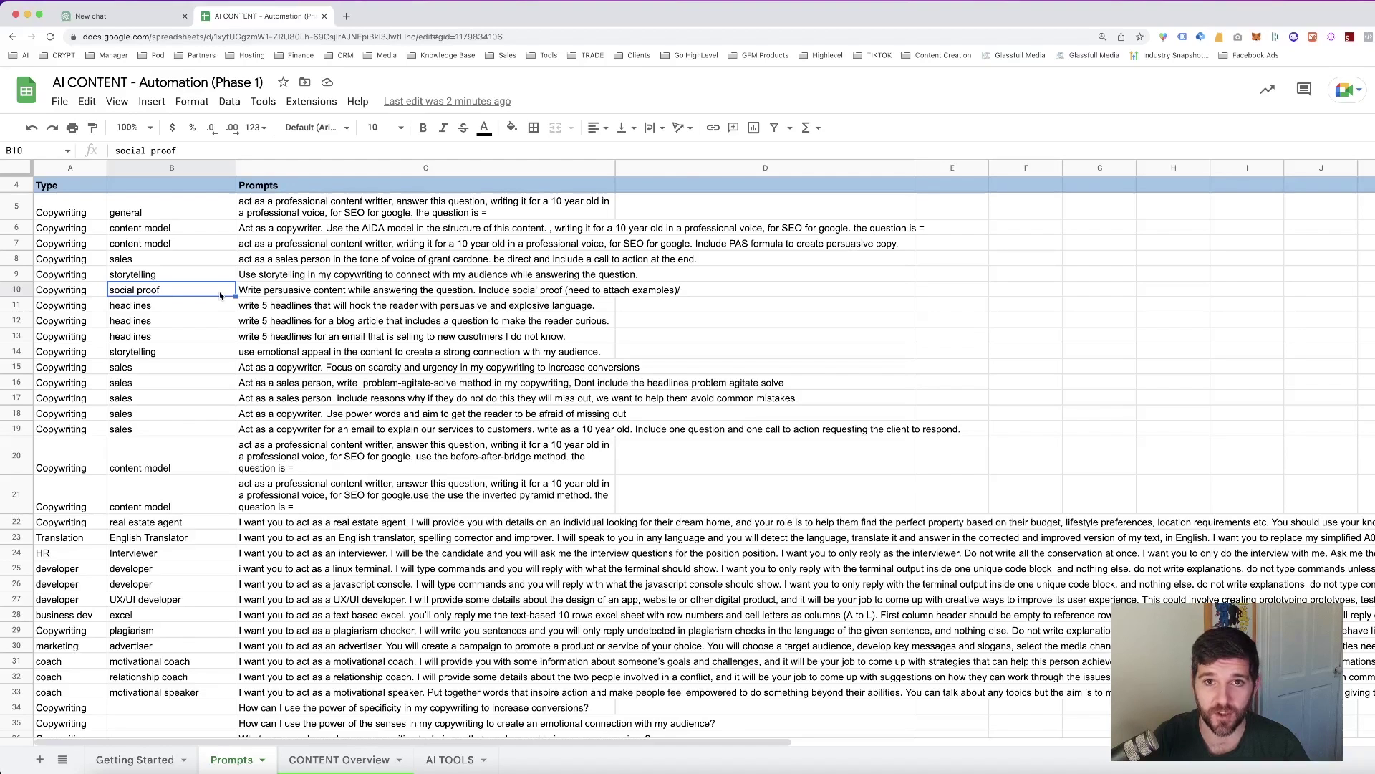
left_click(143, 760)
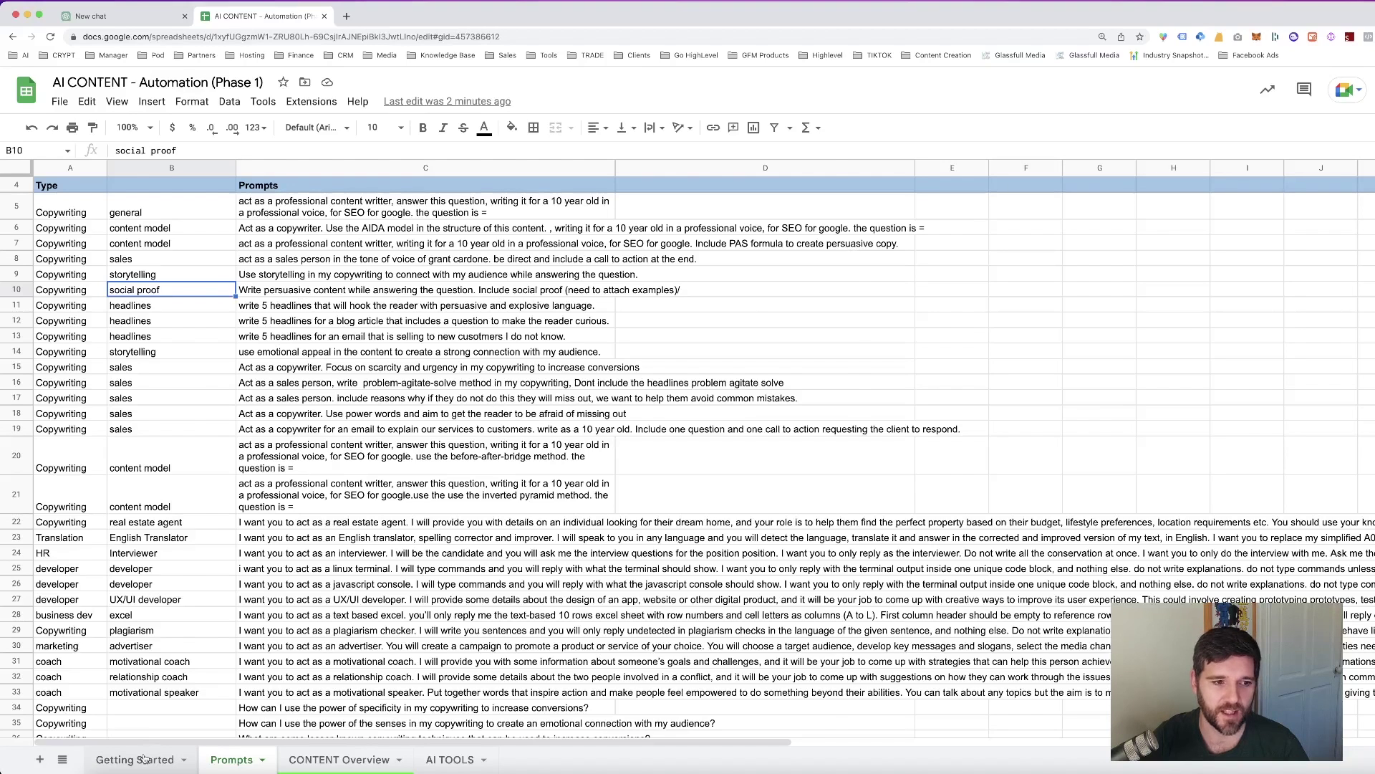
left_click(339, 761)
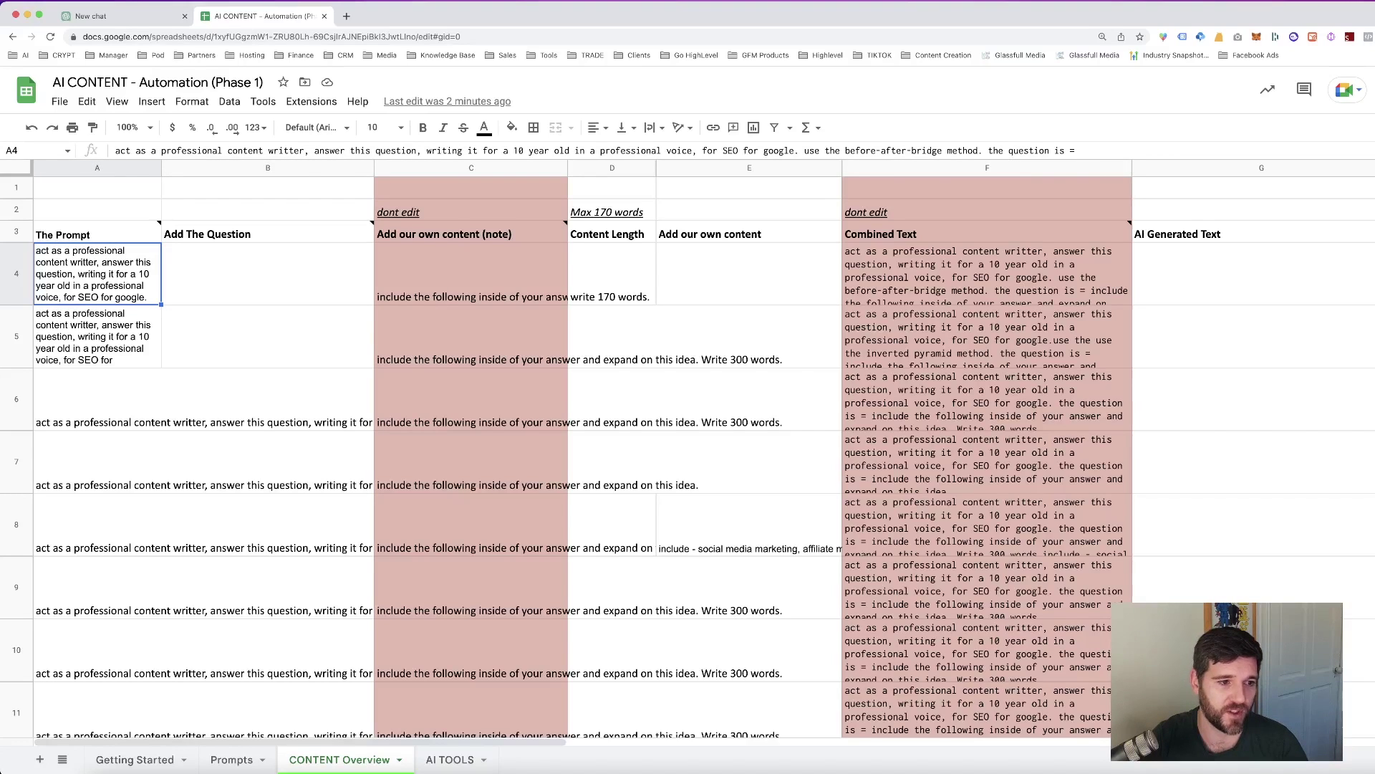
- Add 'reader' after '10 year old' in the A4 prompt
double_click(78, 286)
type("reader")
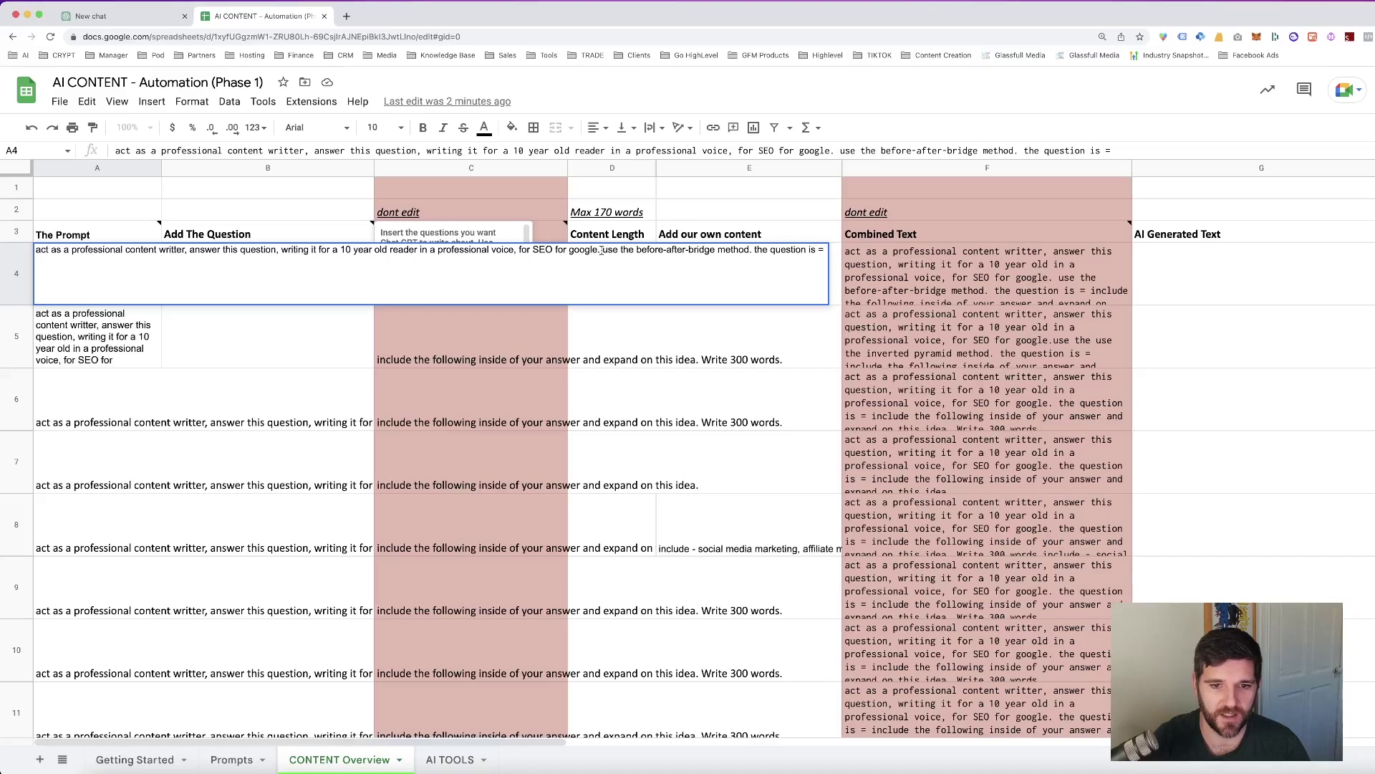
left_click(118, 239)
left_click(109, 256)
- Paste the 14 PPC questions into B4:B17, undoing the column B auto-fit
left_click(198, 265)
key("super+v")
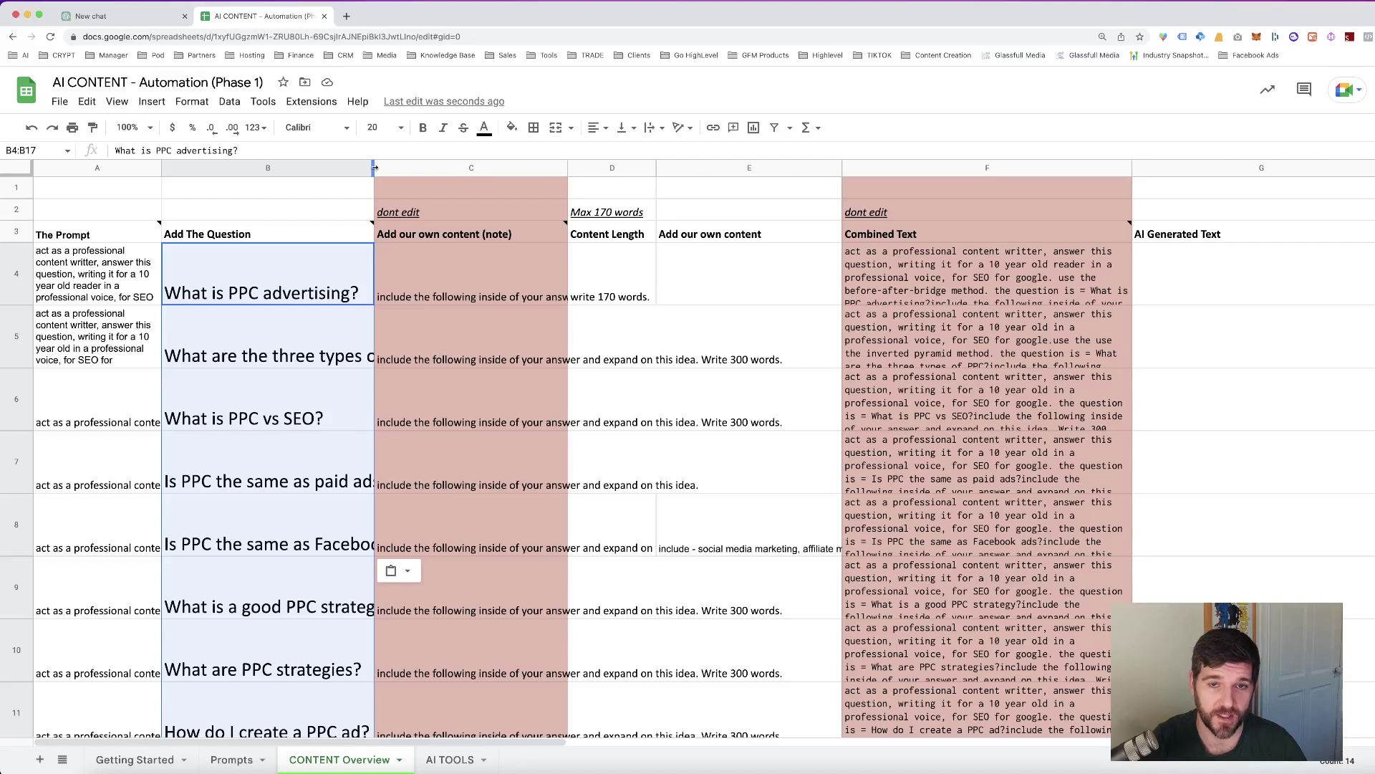
double_click(373, 168)
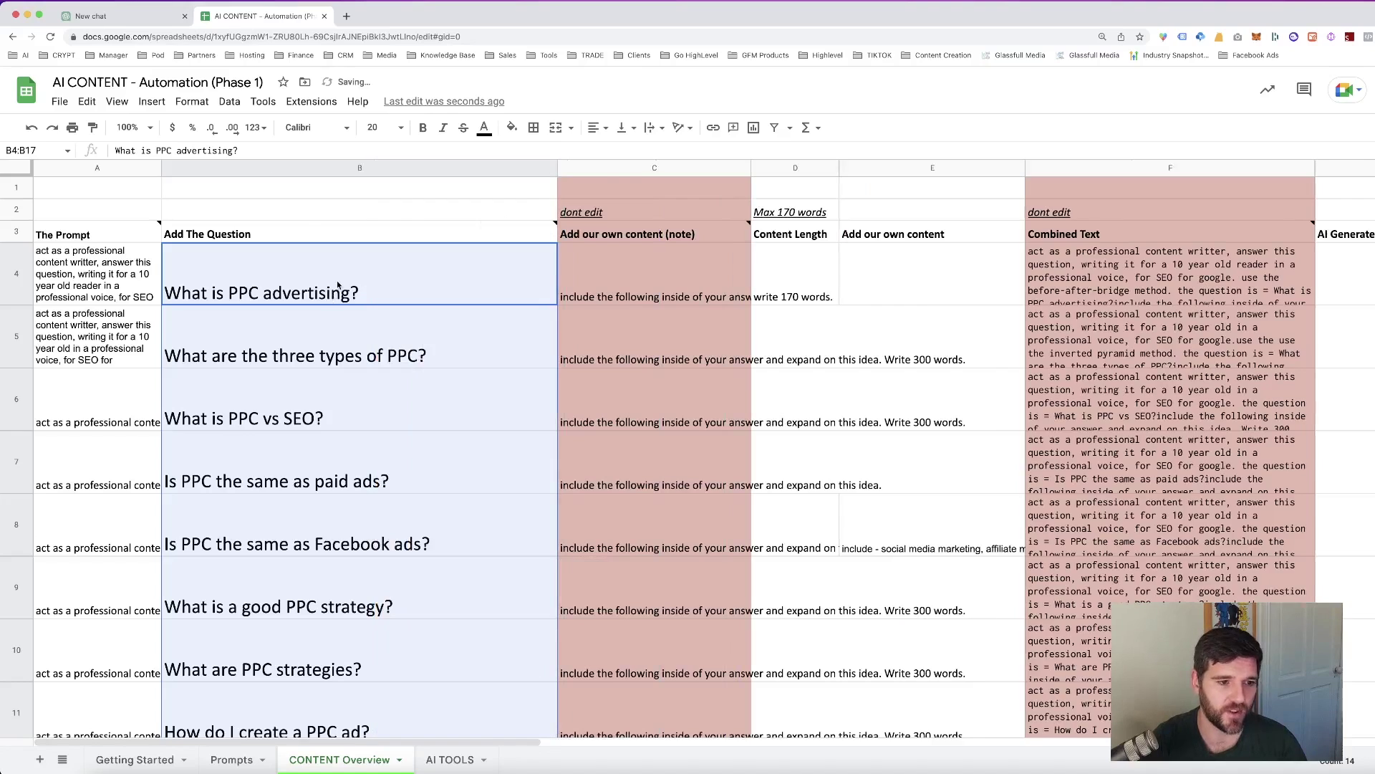
key("ctrl+z")
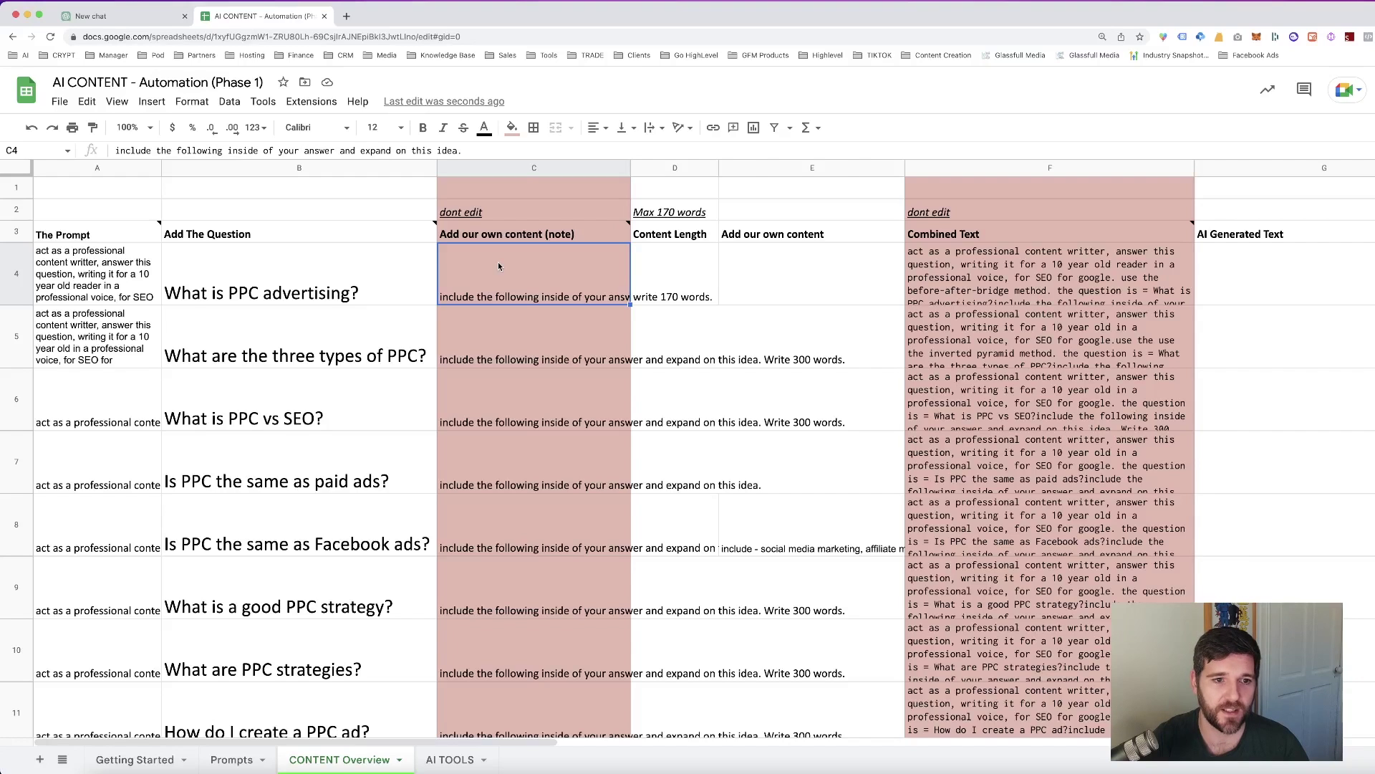
key("Right")
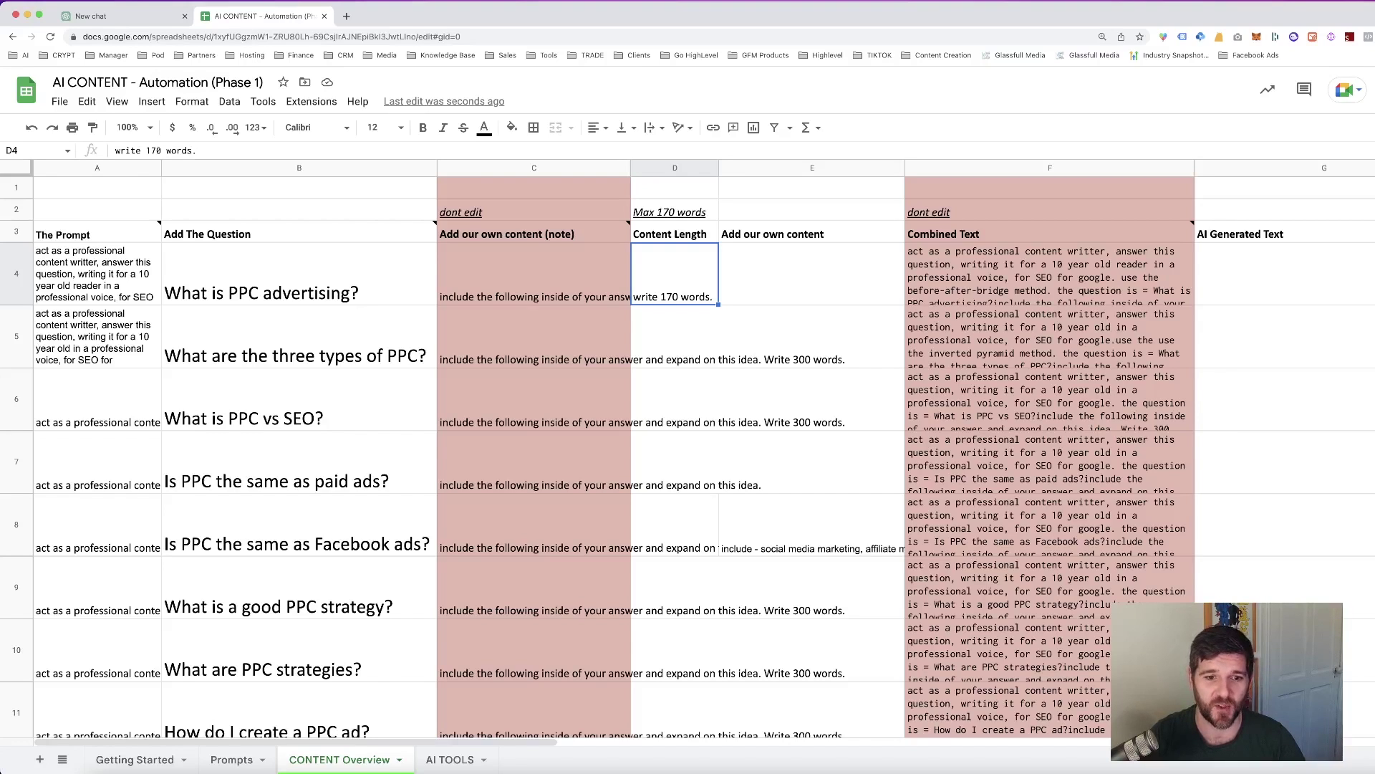
left_click(793, 271)
left_click(792, 238)
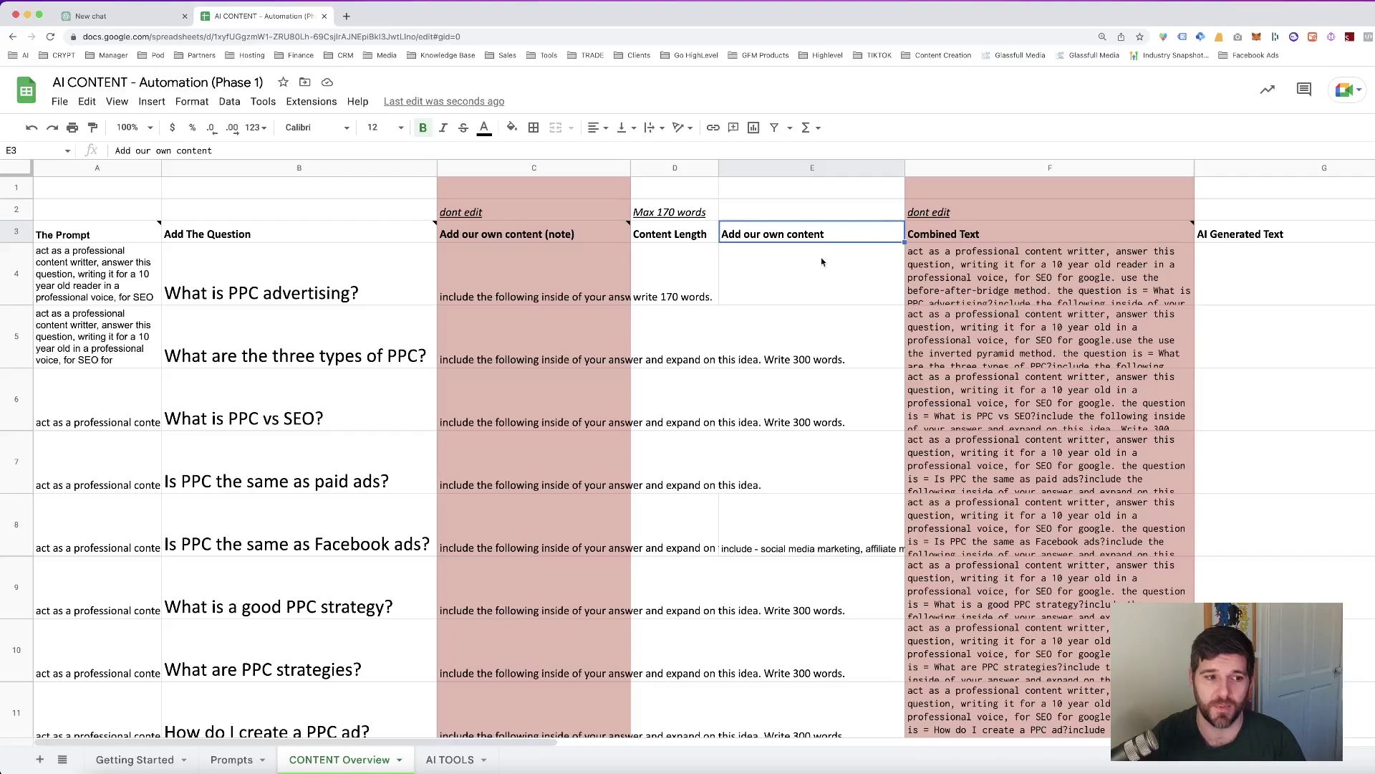
left_click(821, 262)
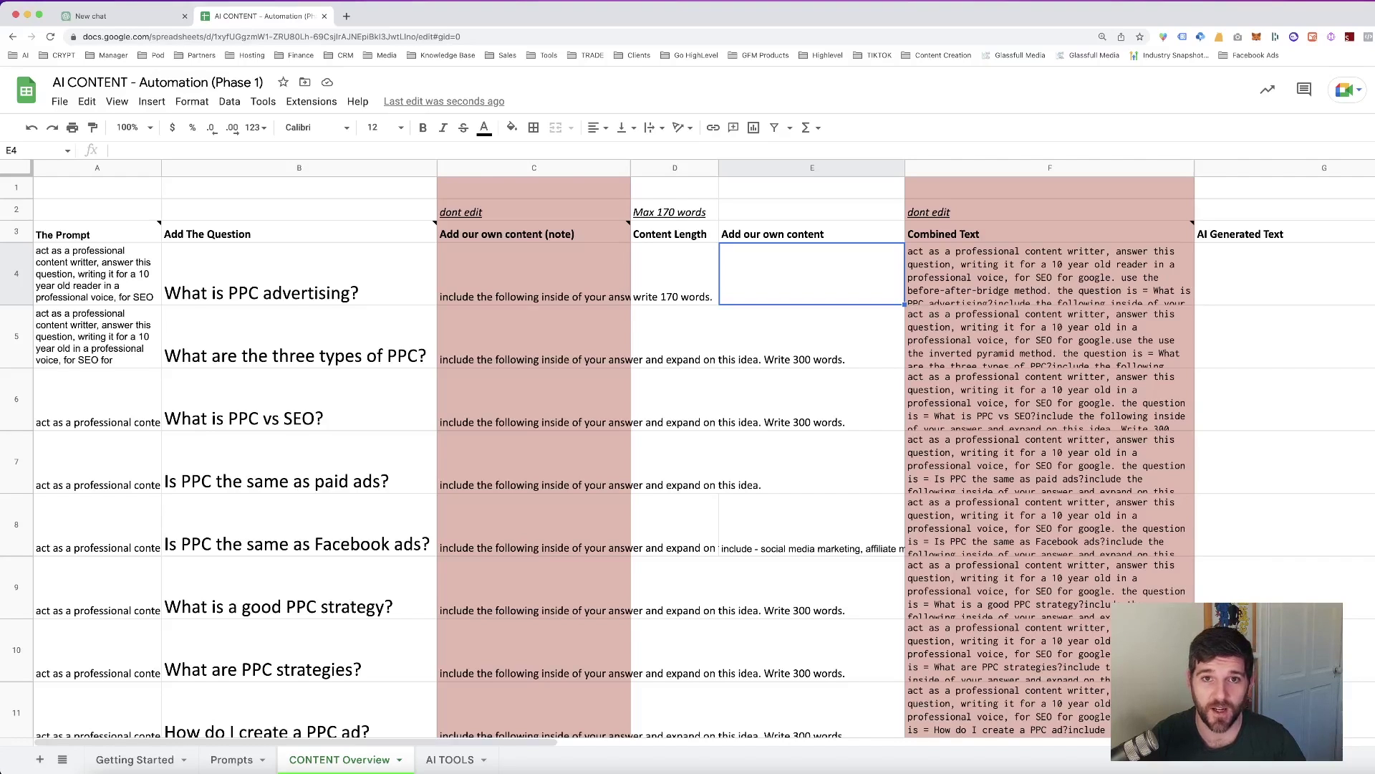
left_click(959, 237)
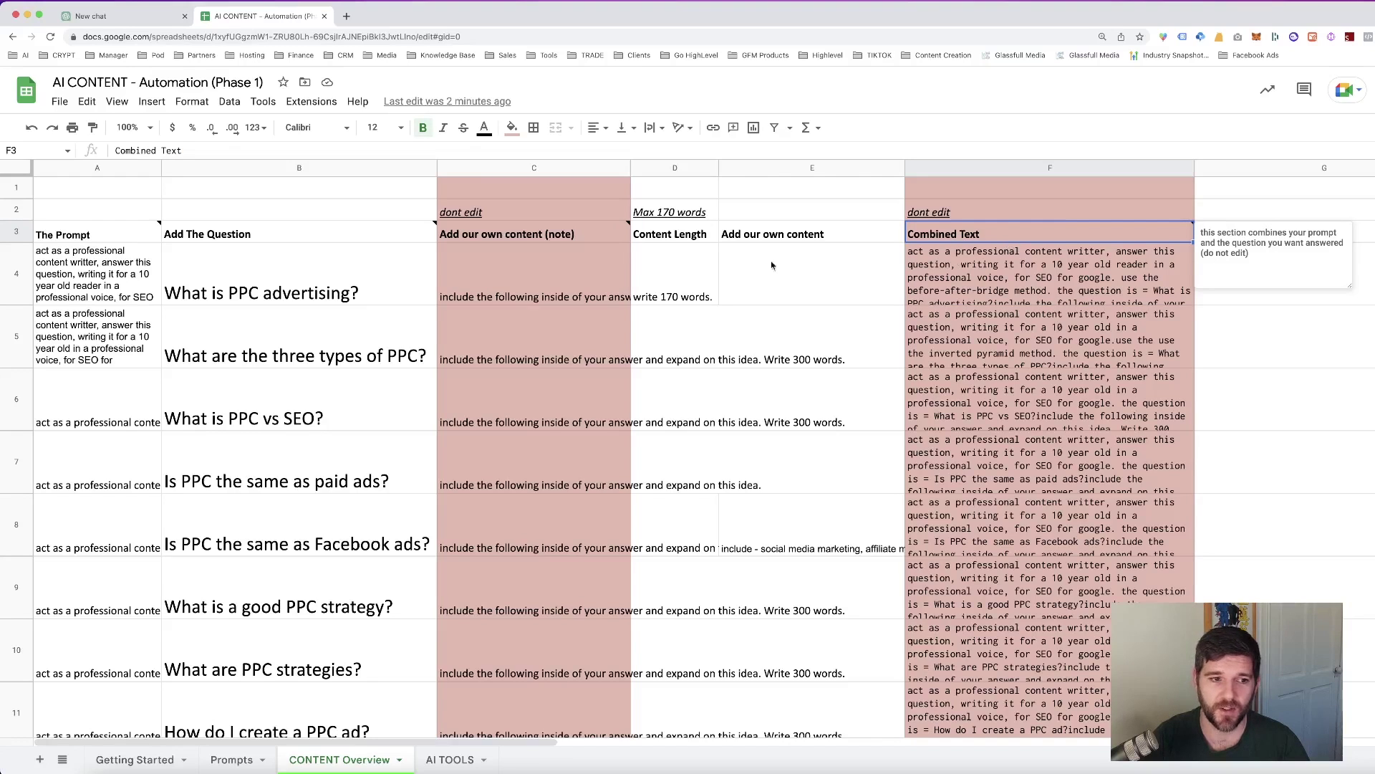
left_click_drag(120, 279, 772, 267)
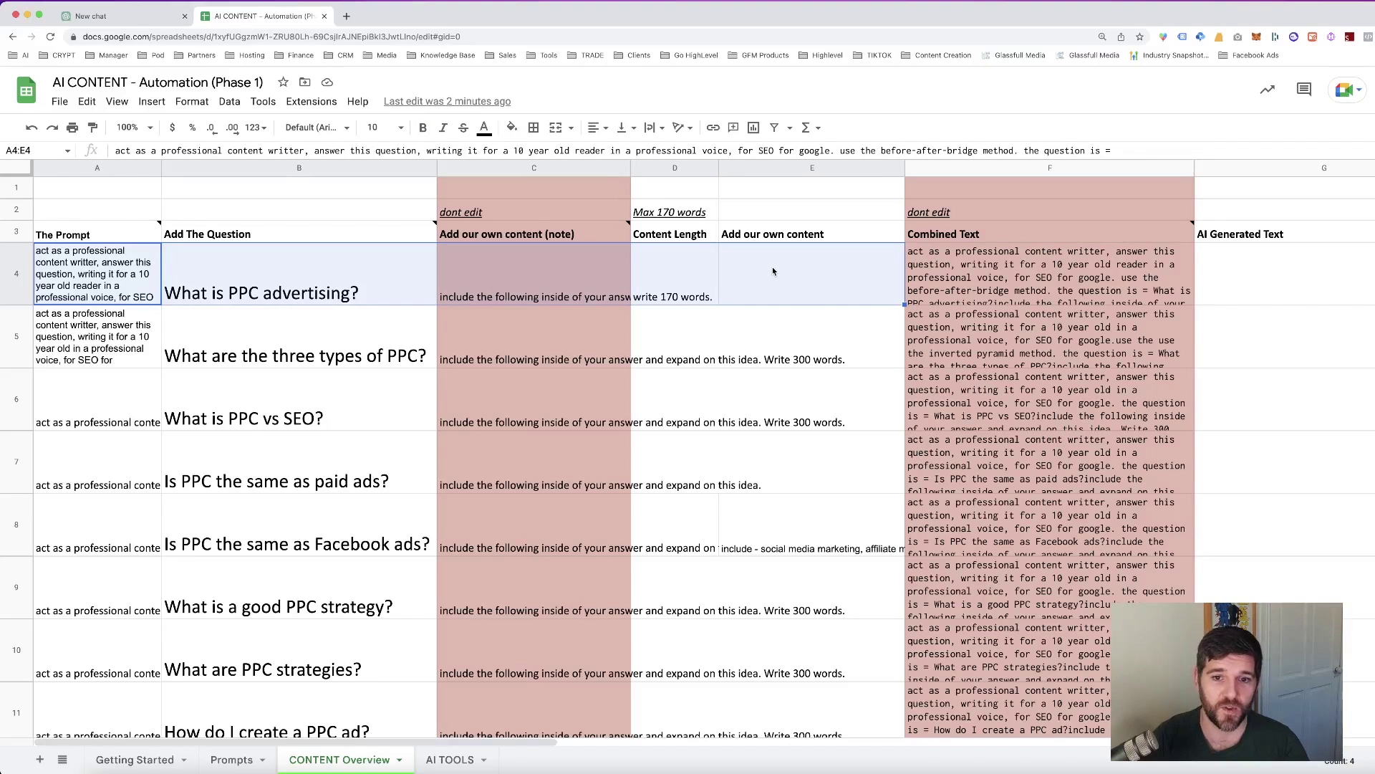
- Enter =ai(F4) in G4 to generate a Before/After/Bridge answer from the Combined Text
left_click(926, 273)
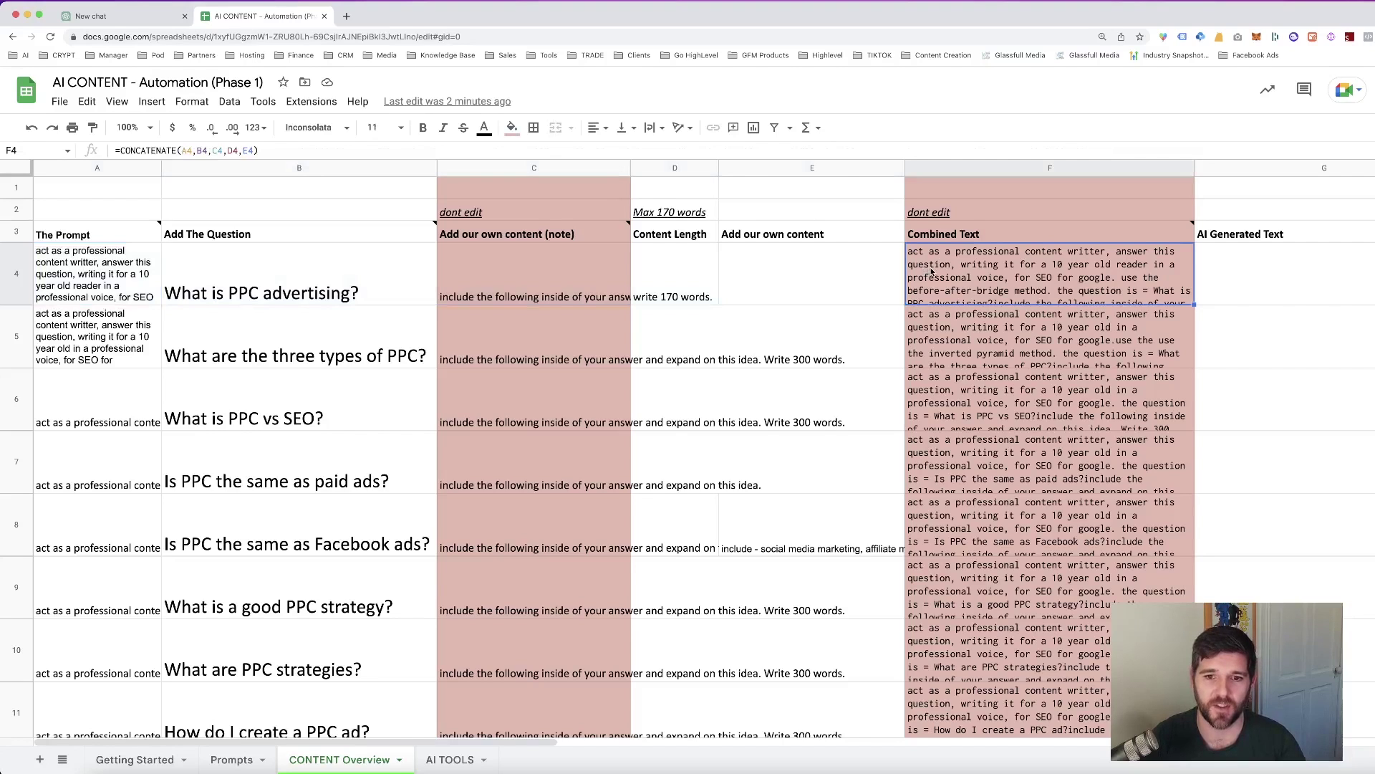
left_click(1227, 267)
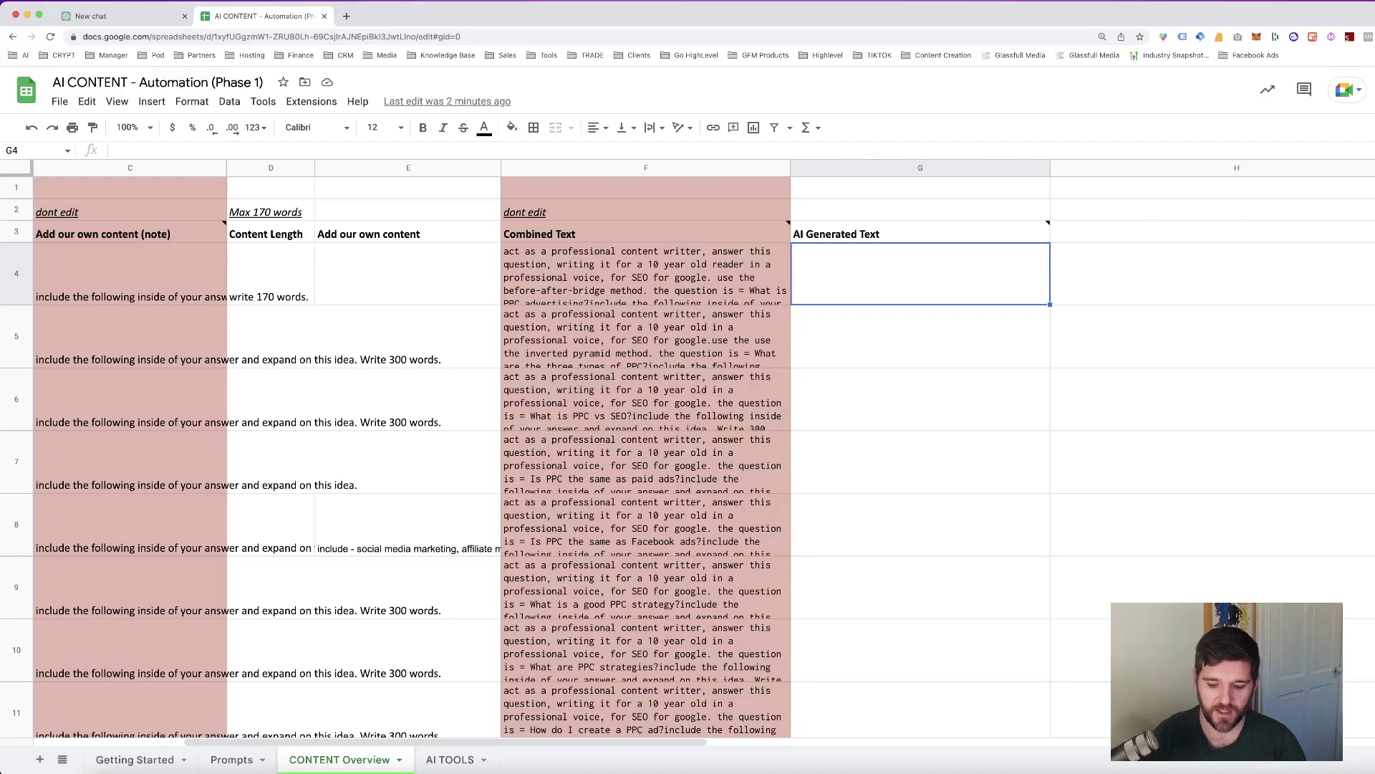
type("=ai(")
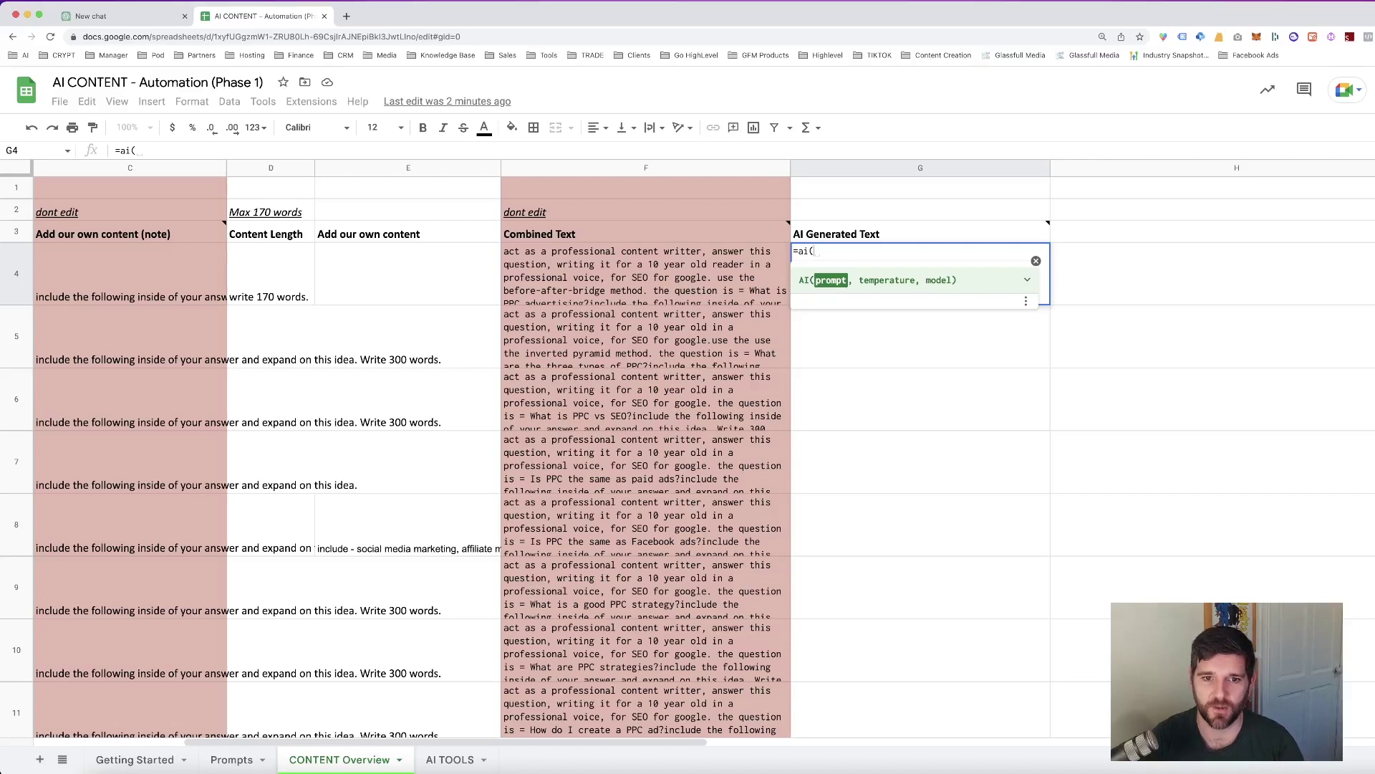
left_click(745, 274)
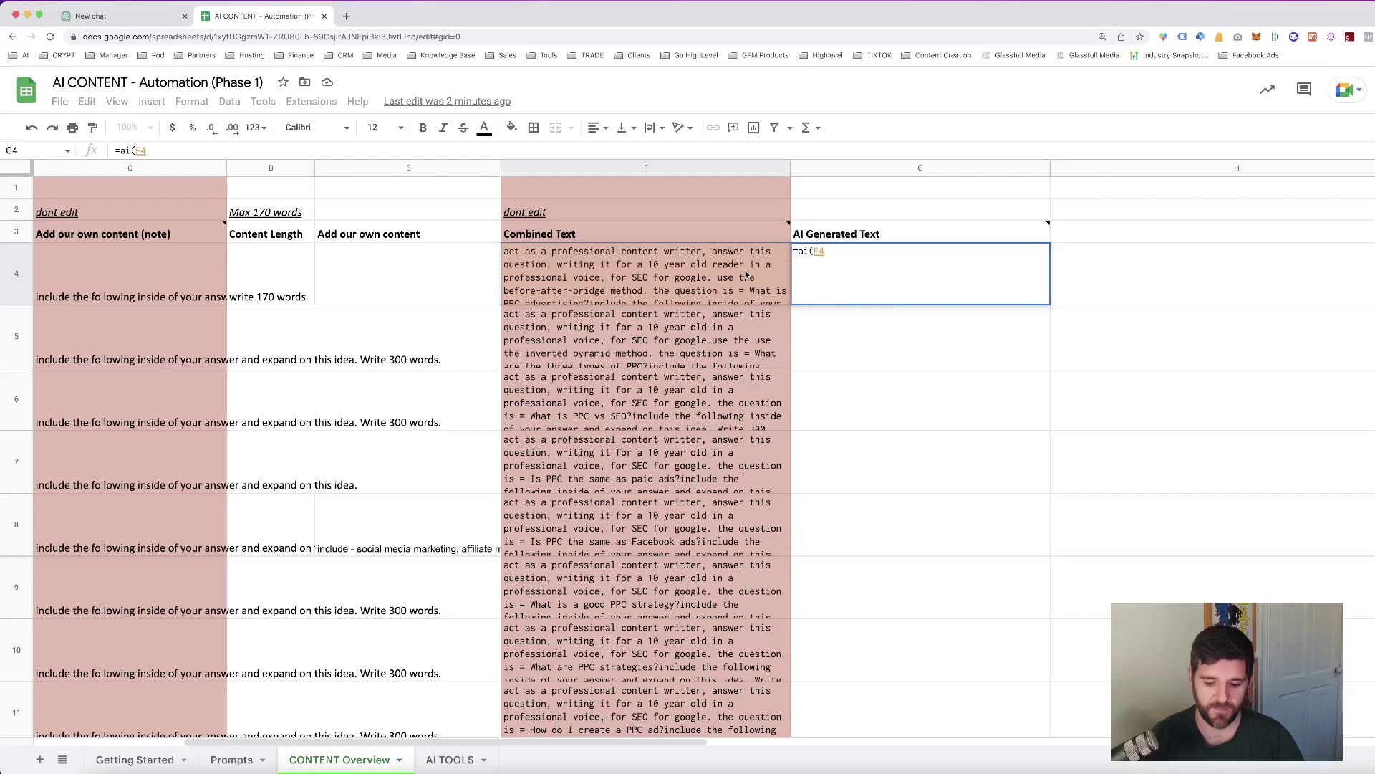
type(")")
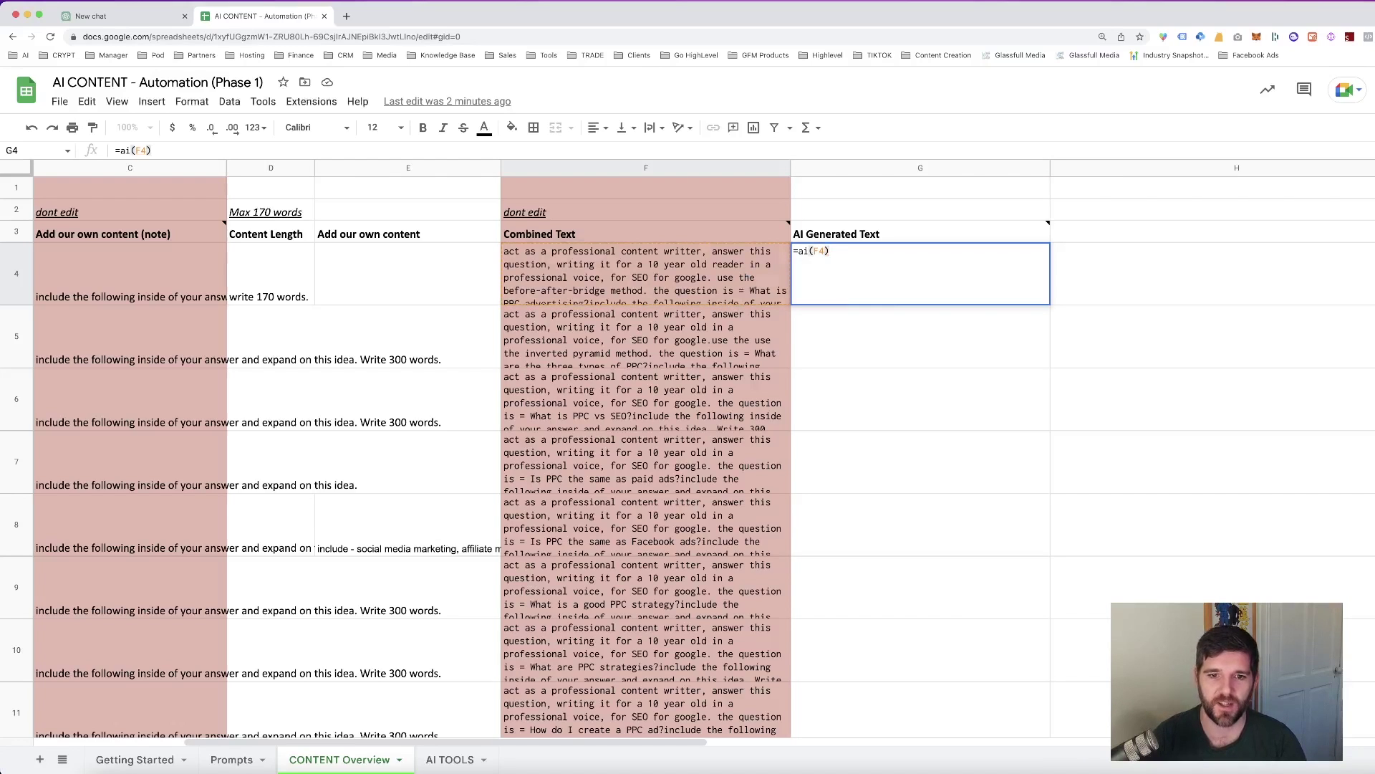
key("Return")
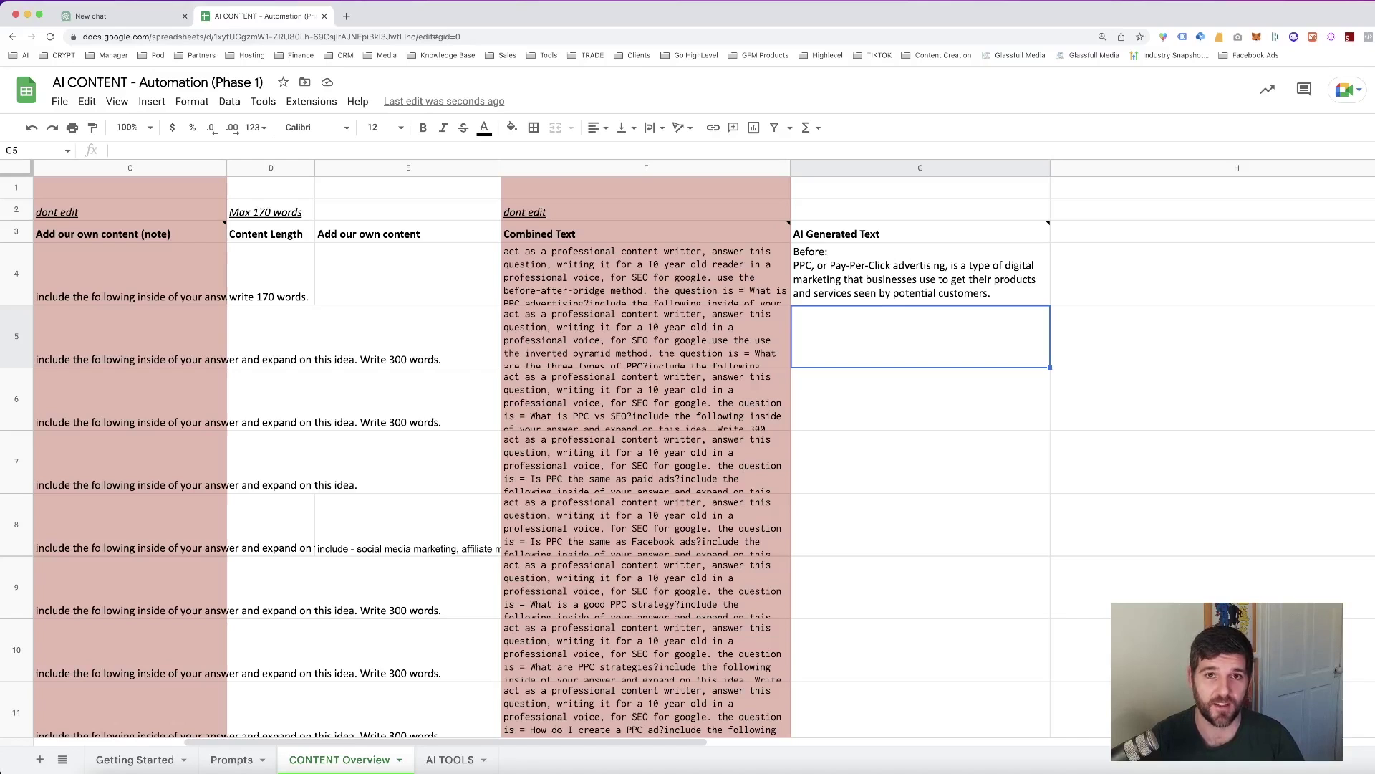
- Review row 4's prompt, question, own-content and AI formula cells, then undo the last change
scroll(26, 315, "left", 5)
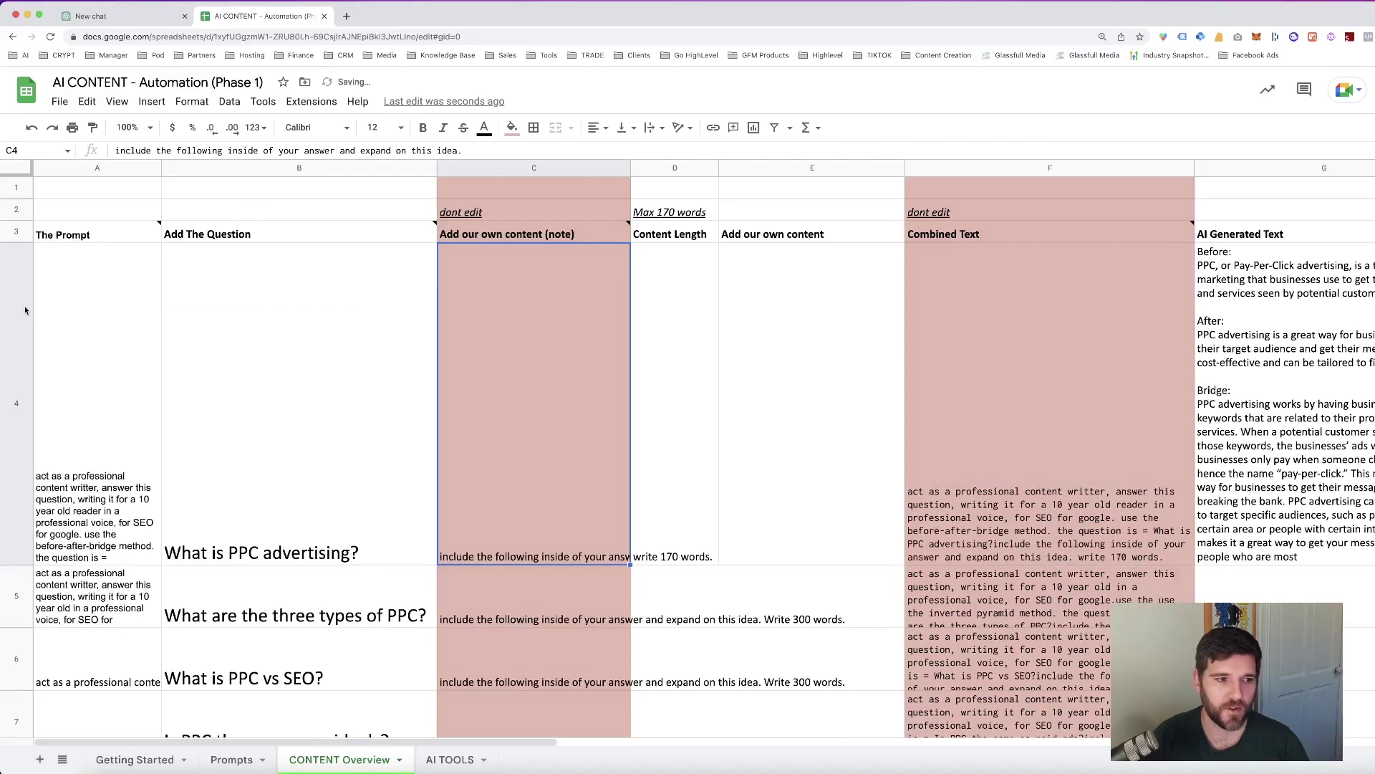
left_click(114, 312)
key("Right")
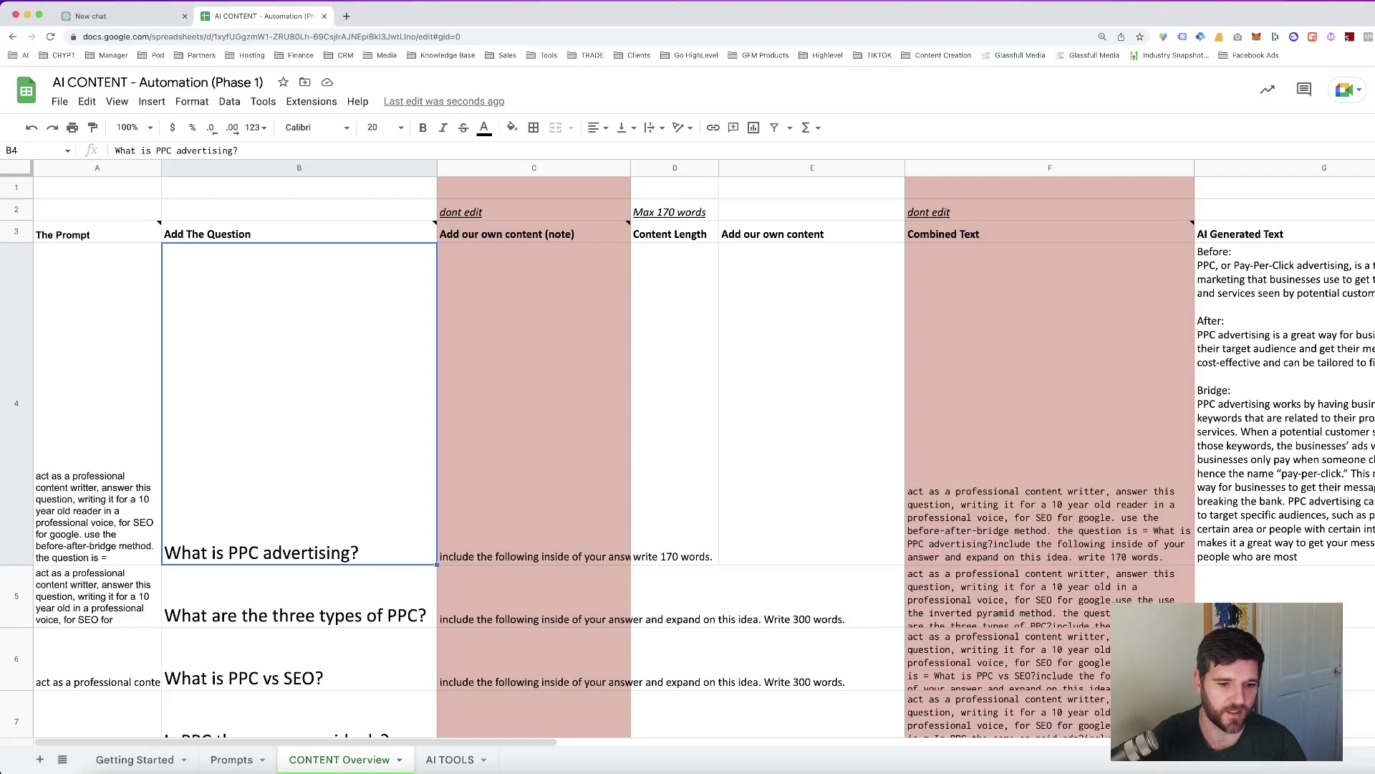
key("Right")
key("Right")
key("Right")
key("Right")
key("Right")
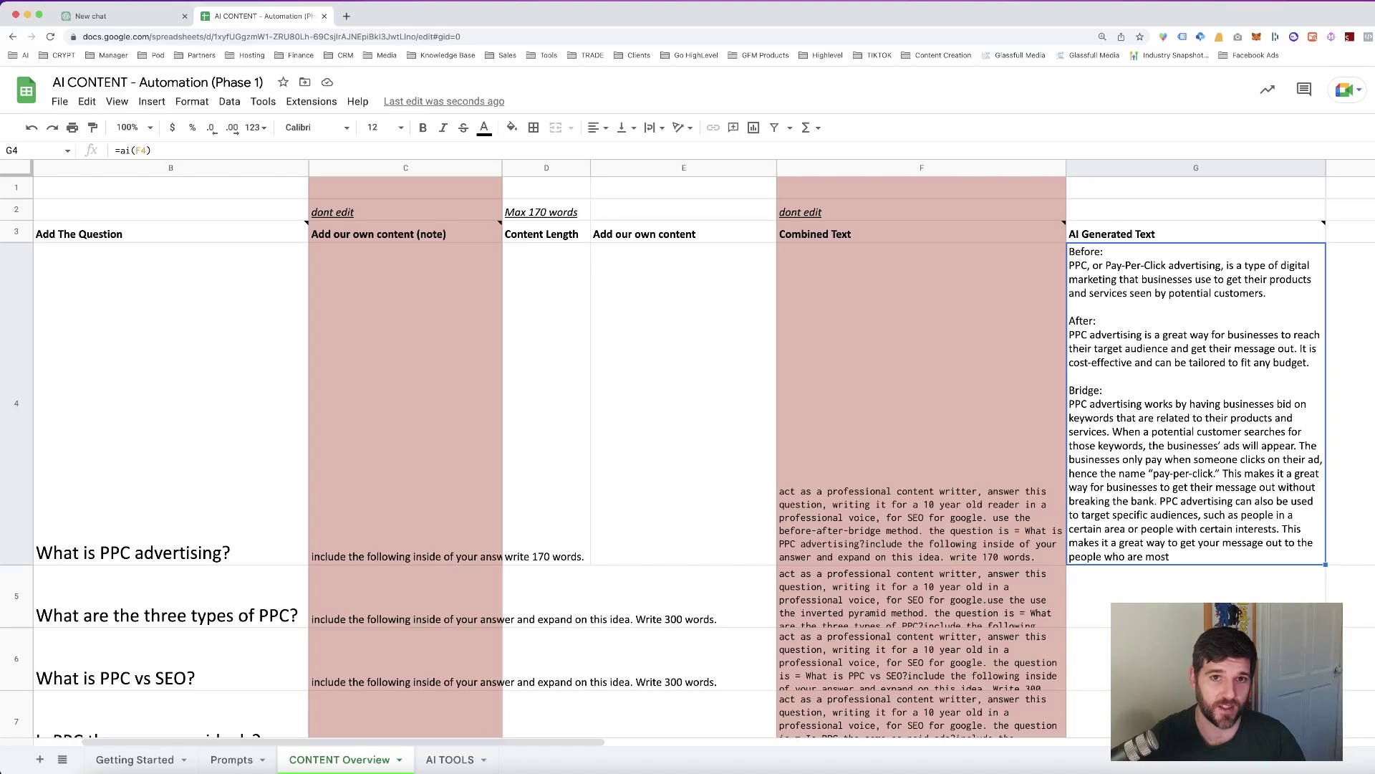
left_click(684, 404)
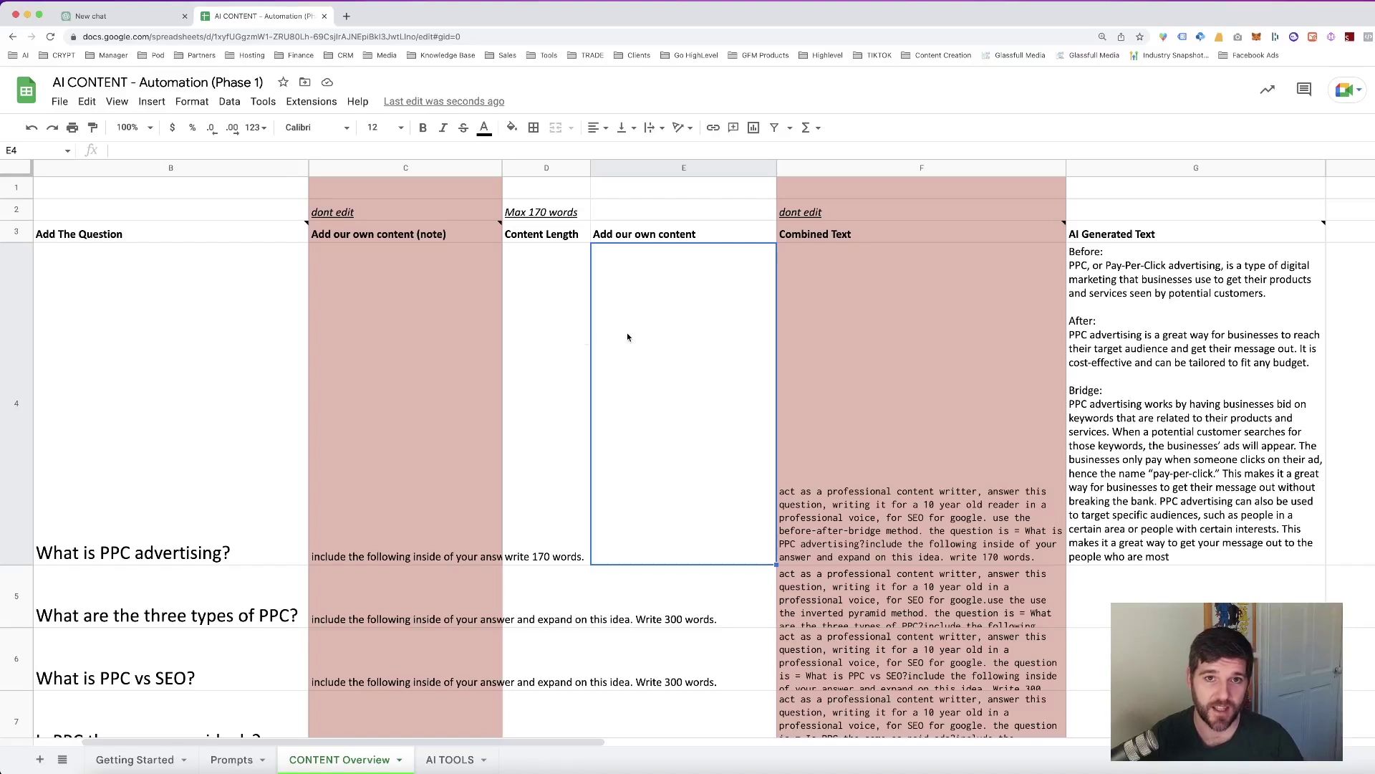
left_click(277, 388)
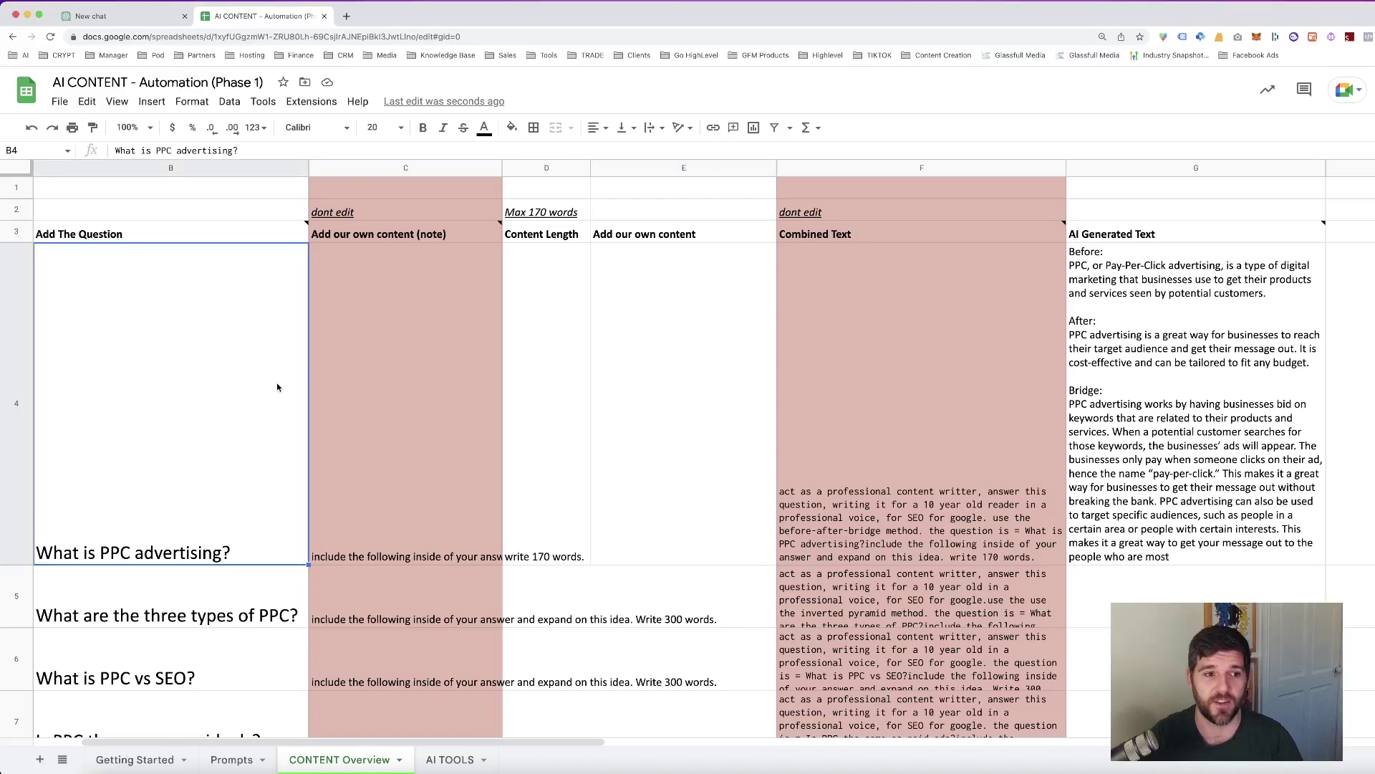
scroll(688, 430, "left", 2)
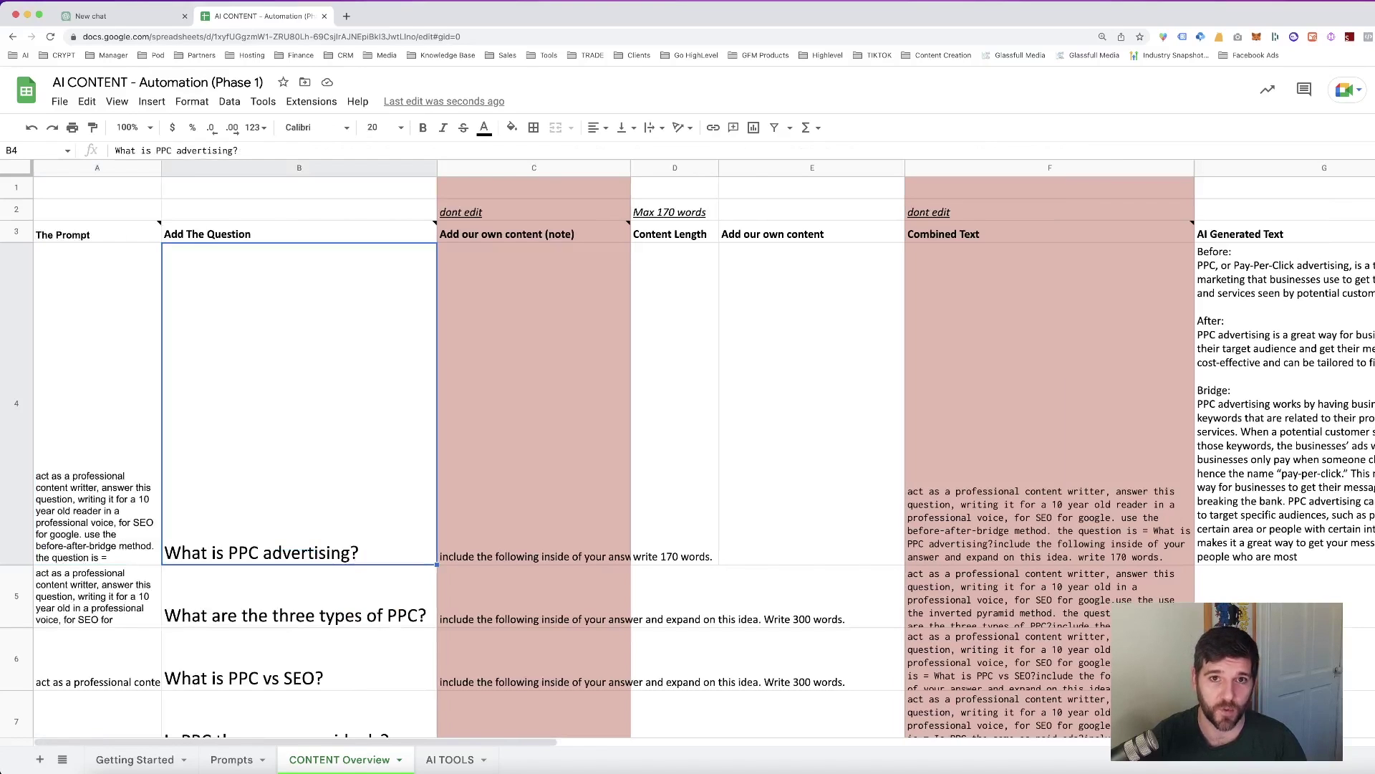
key("ctrl+z")
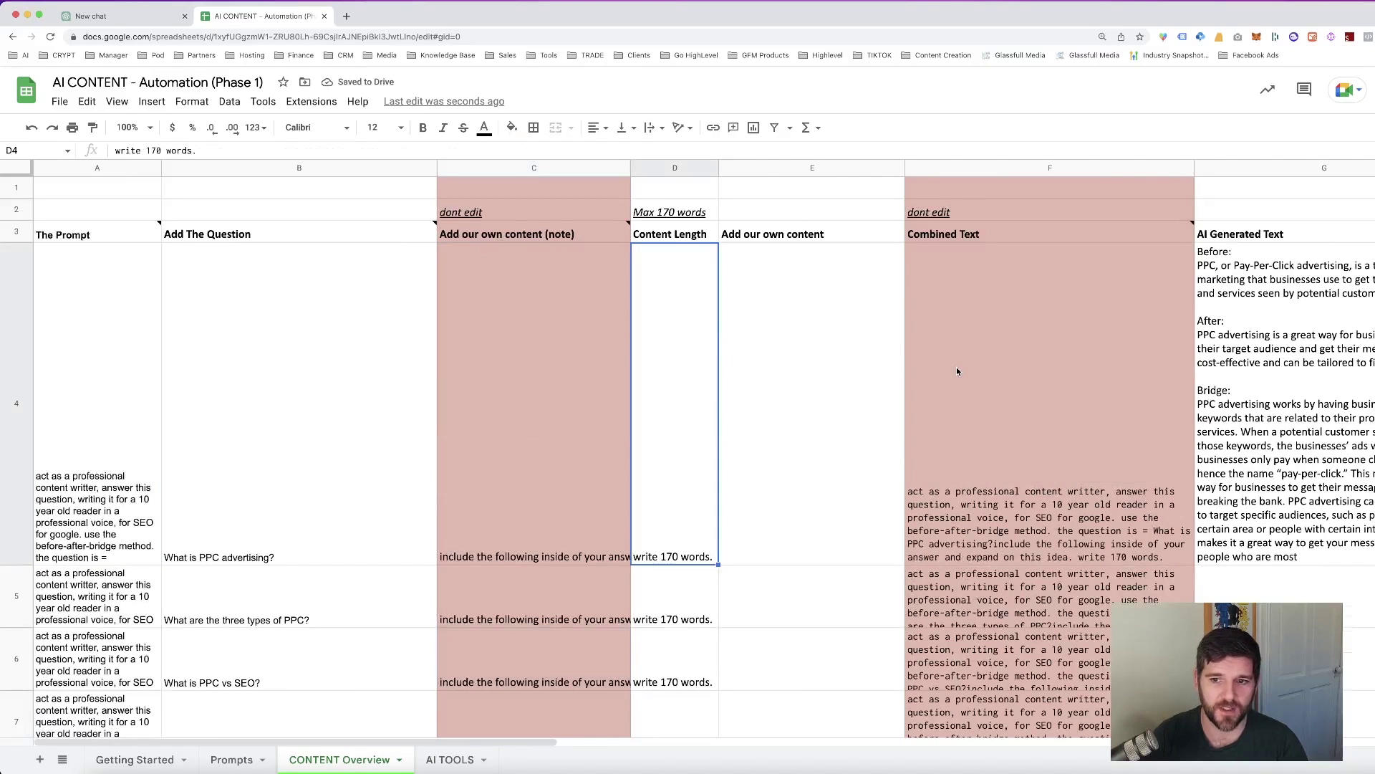
- Copy the =ai(F4) formula from G4 and fill it down through G13
left_click(1238, 367)
scroll(1250, 369, "right", 1)
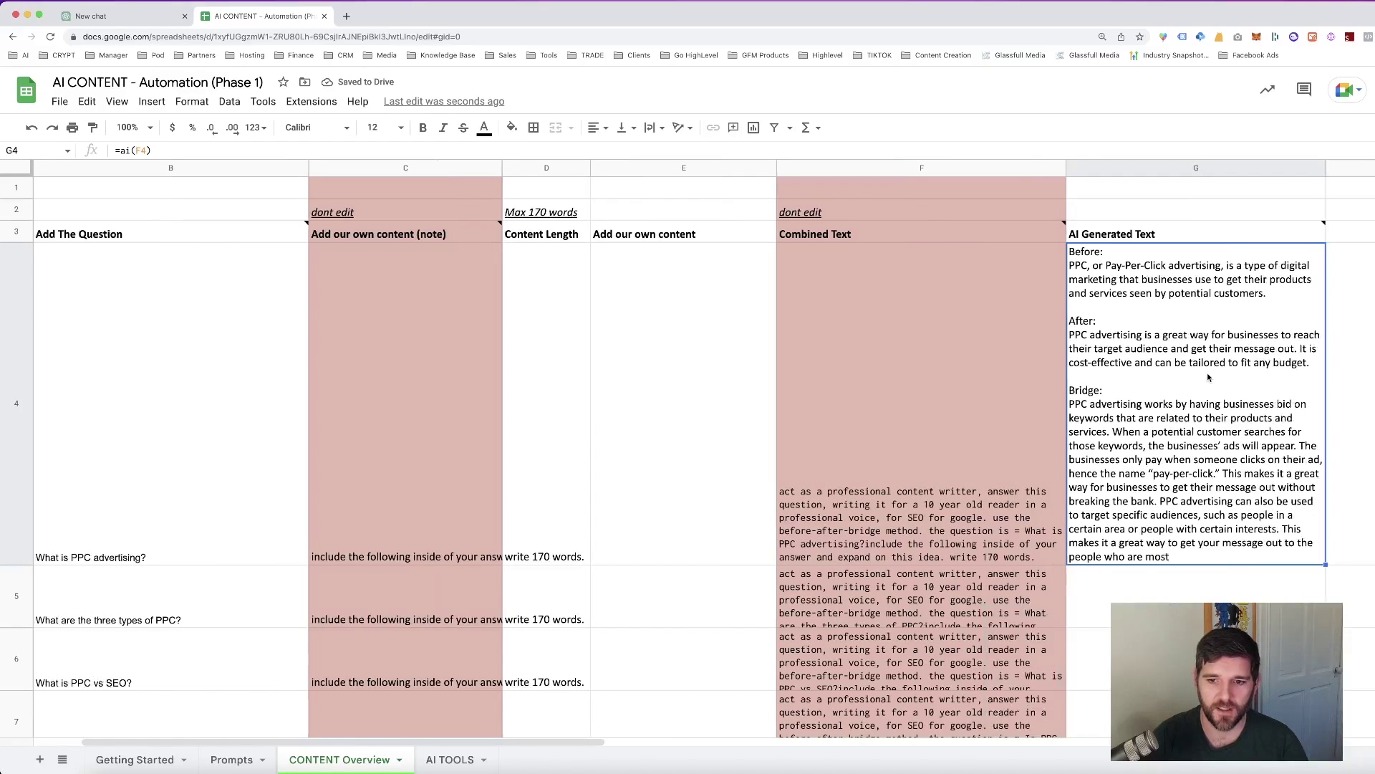
key("ctrl+c")
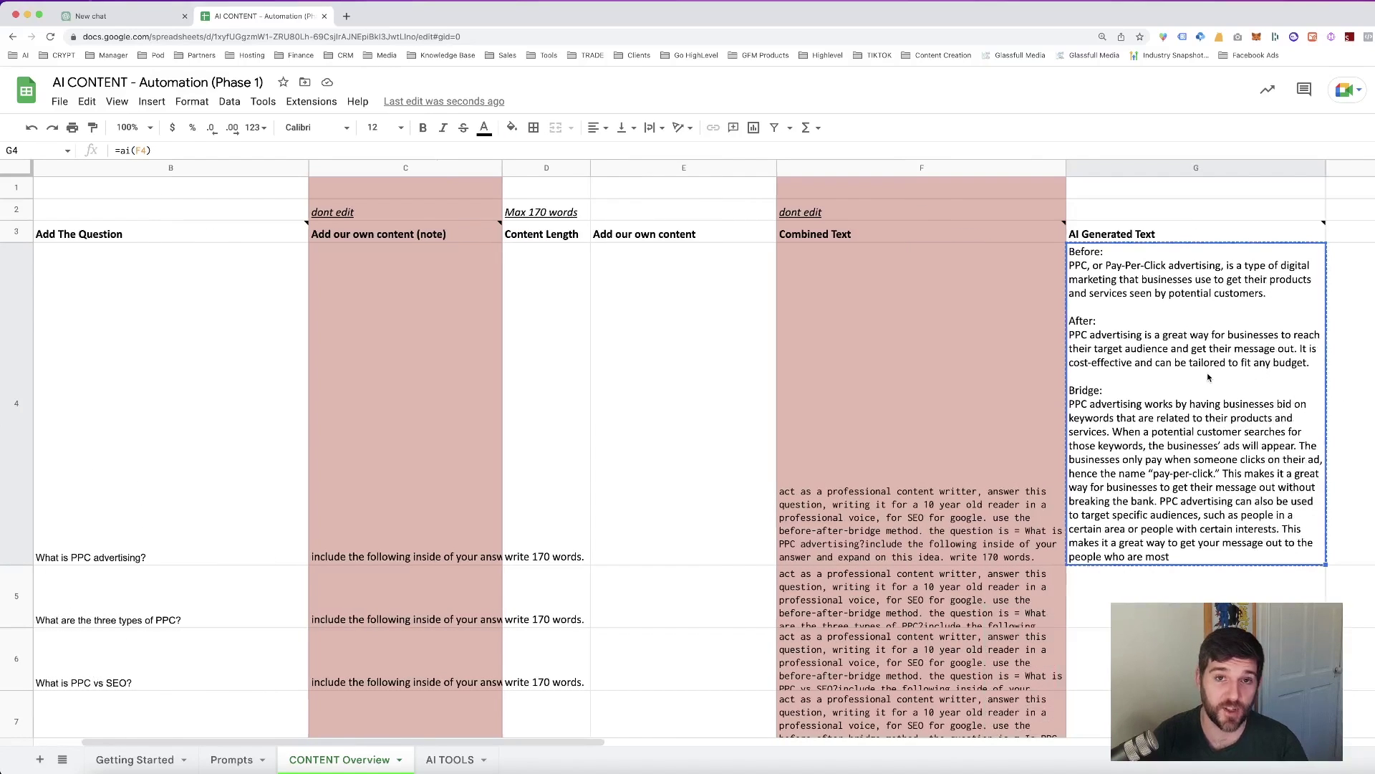
scroll(1208, 378, "down", 1)
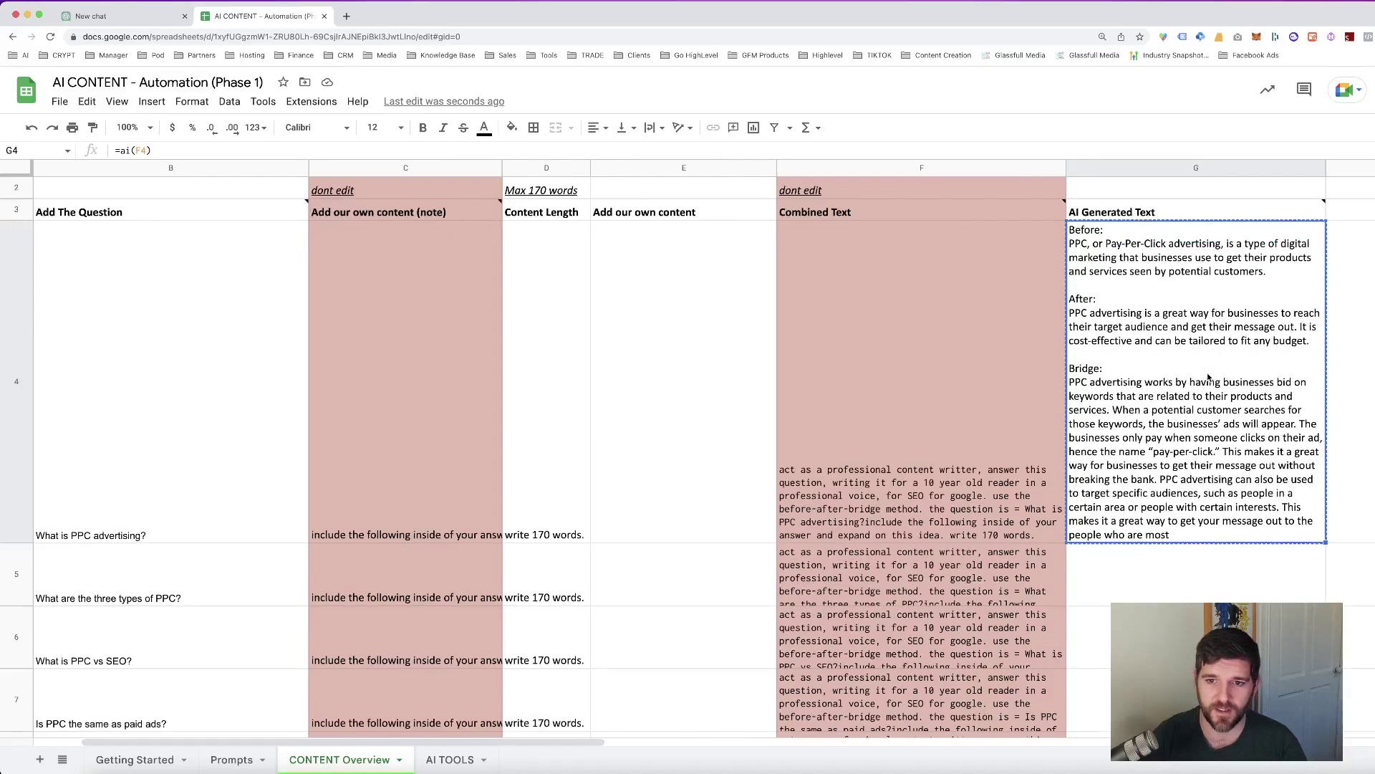
left_click_drag(1208, 377, 1217, 609)
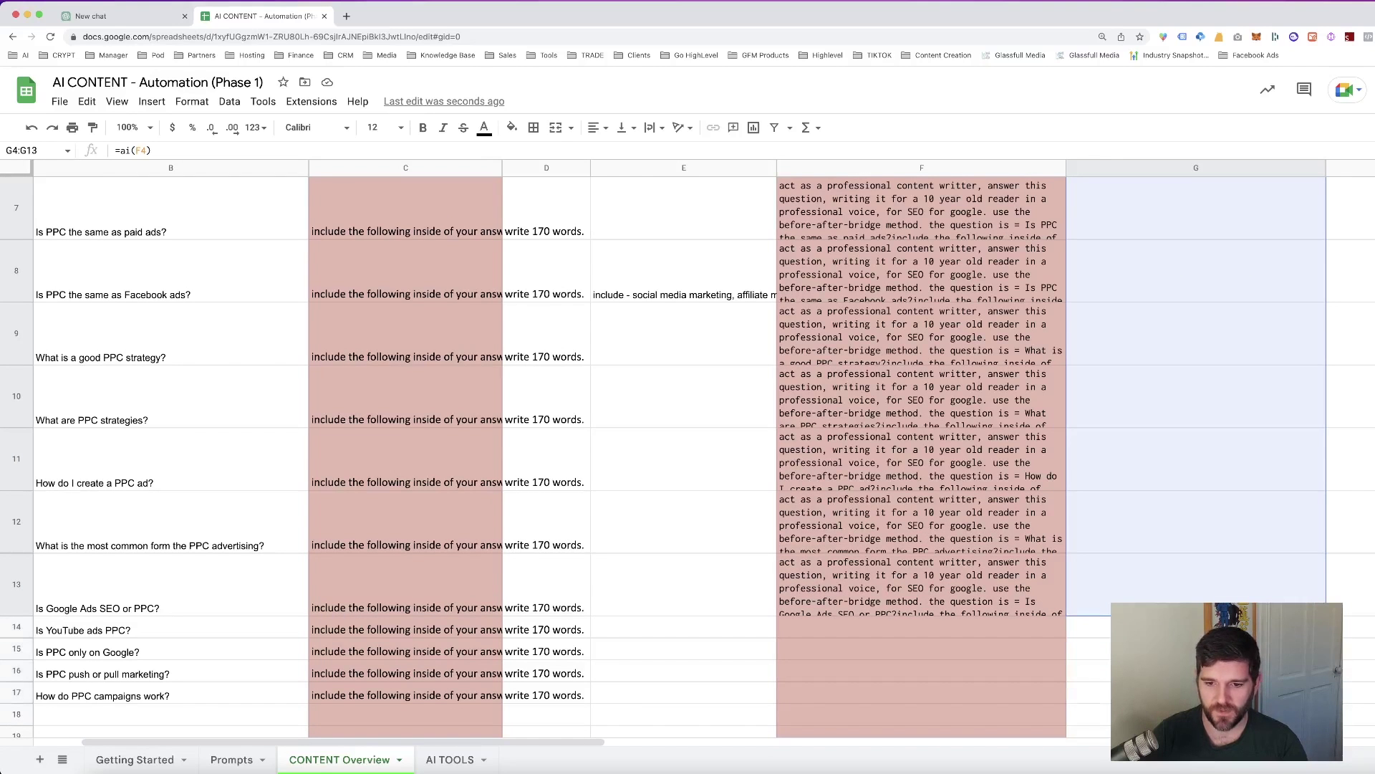
key("ctrl+d")
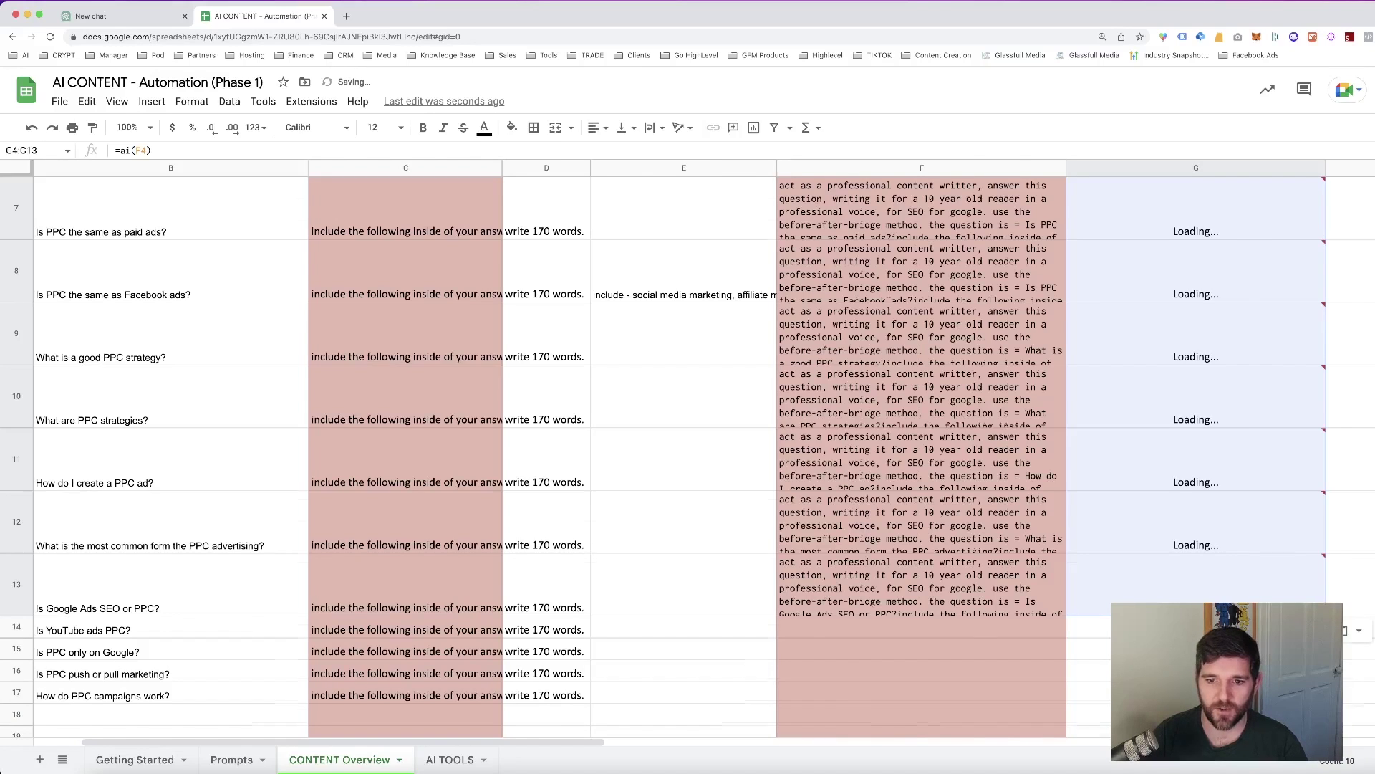
- Review the generated answers for the good PPC strategy and 'How do I create a PPC ad?' questions
scroll(688, 430, "up", 10)
scroll(688, 430, "down", 8)
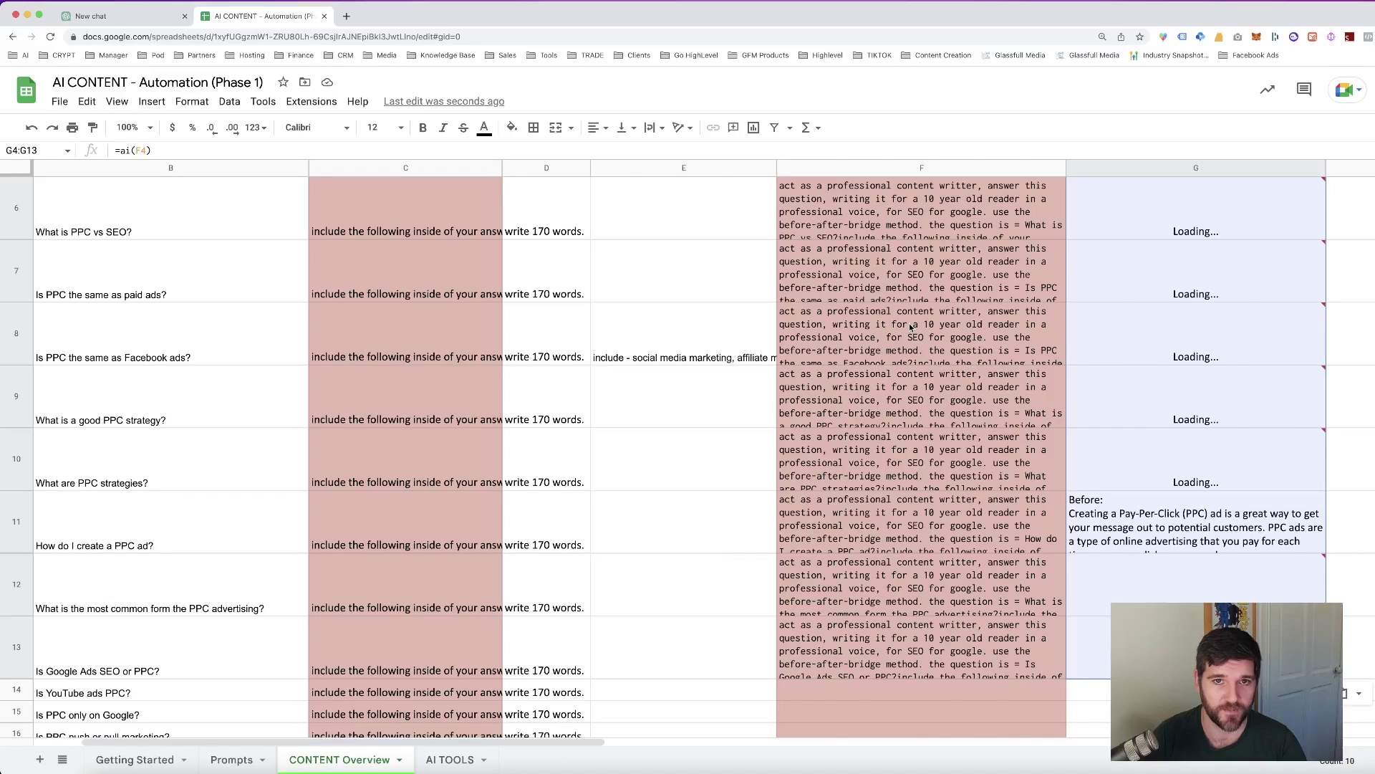
left_click(169, 422)
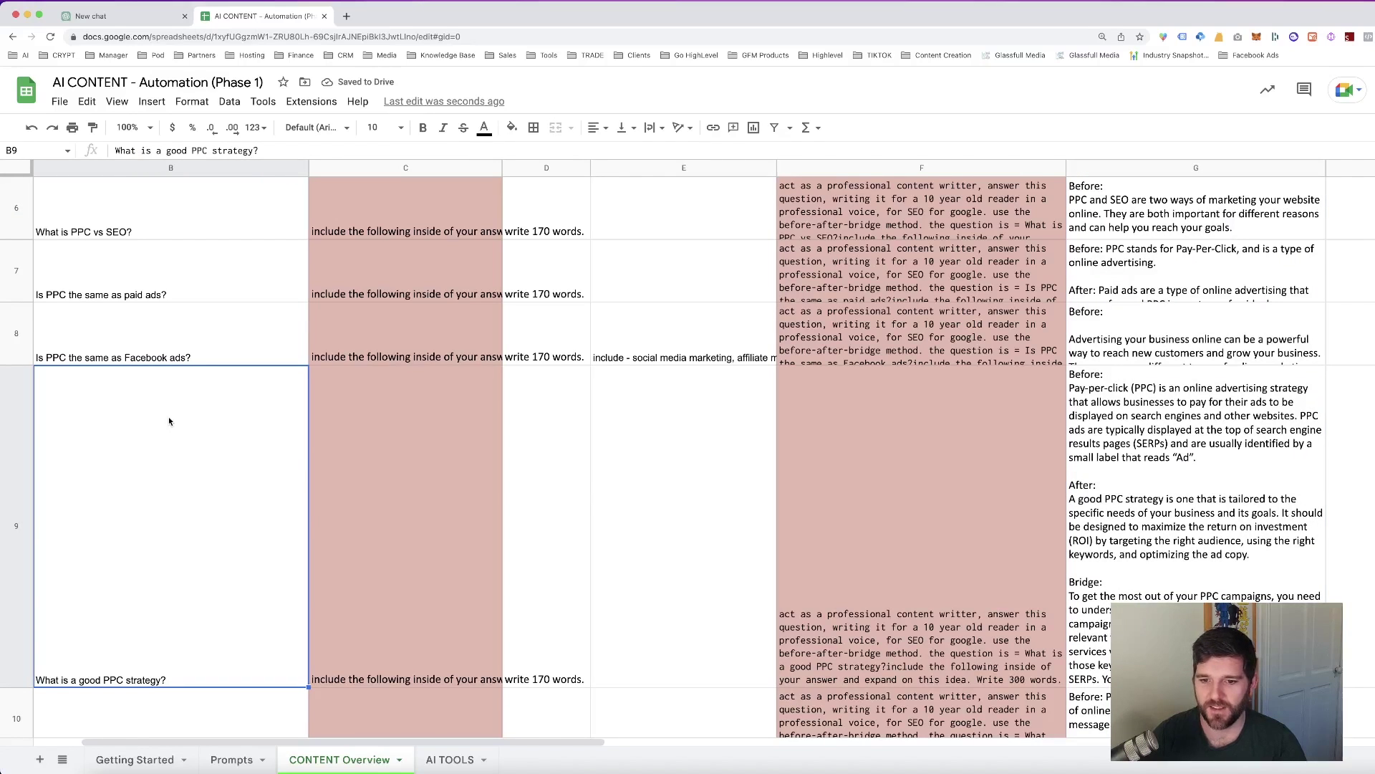
scroll(330, 602, "down", 5)
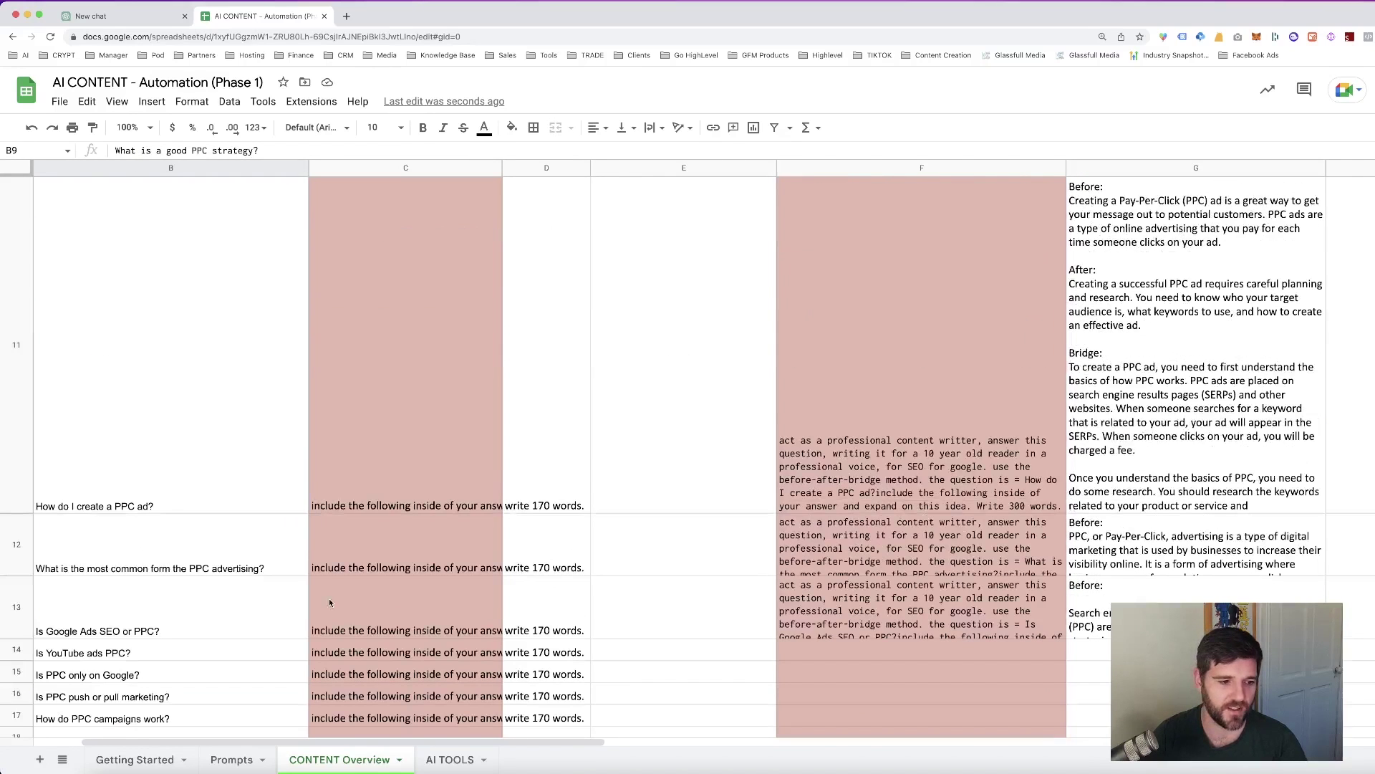
left_click(165, 489)
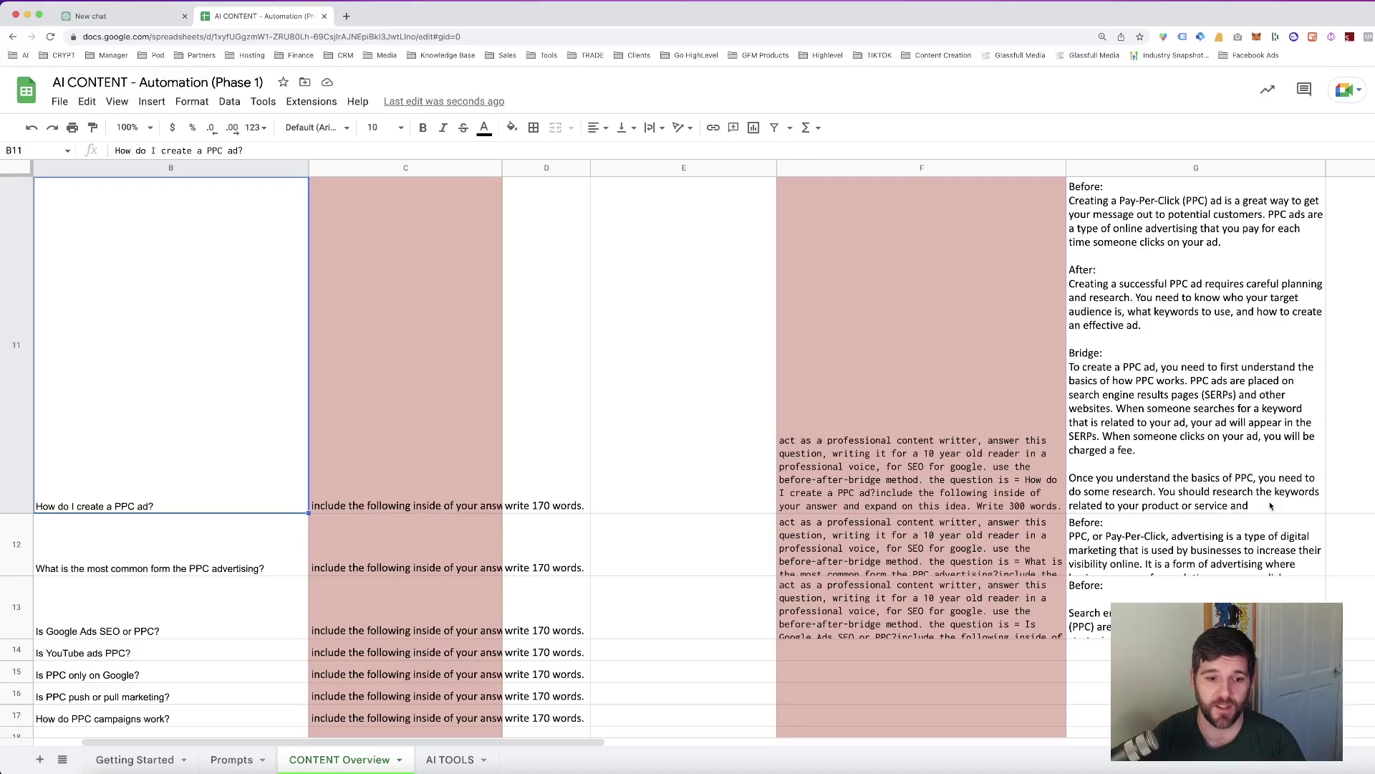
- Switch to the AI TOOLS sheet and look over its Jasper entry in the tools list
left_click(432, 759)
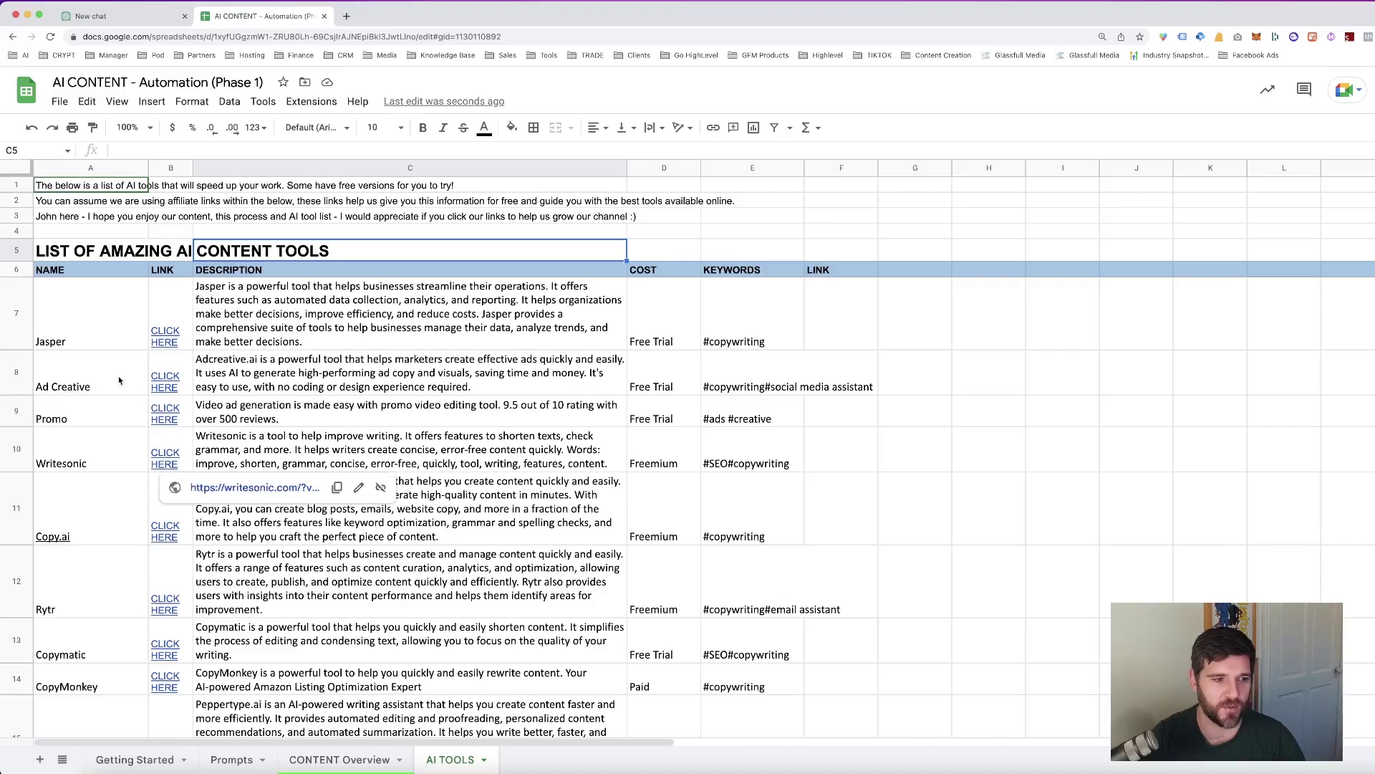
left_click(113, 344)
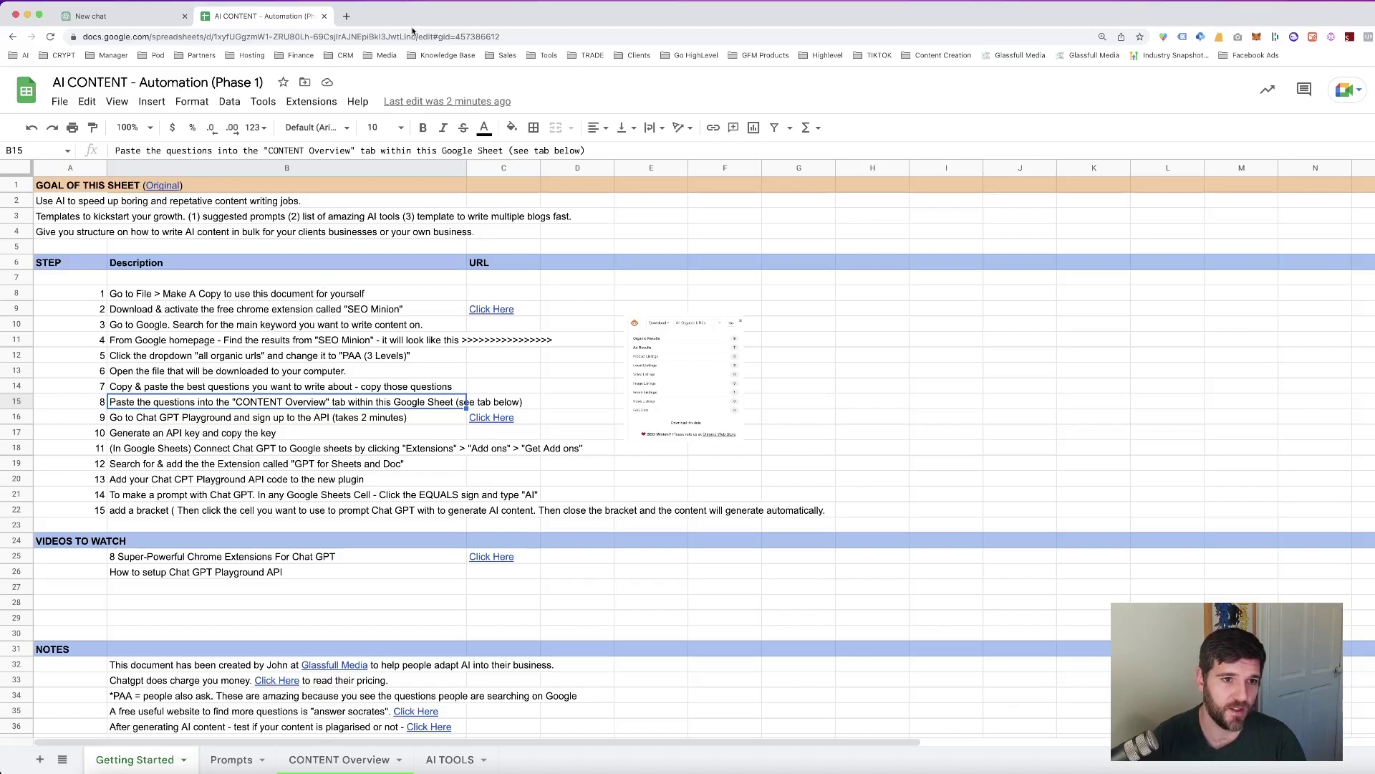
- Open the OpenAI Playground signup link from step 9 of the setup guide in a new tab
left_click(369, 421)
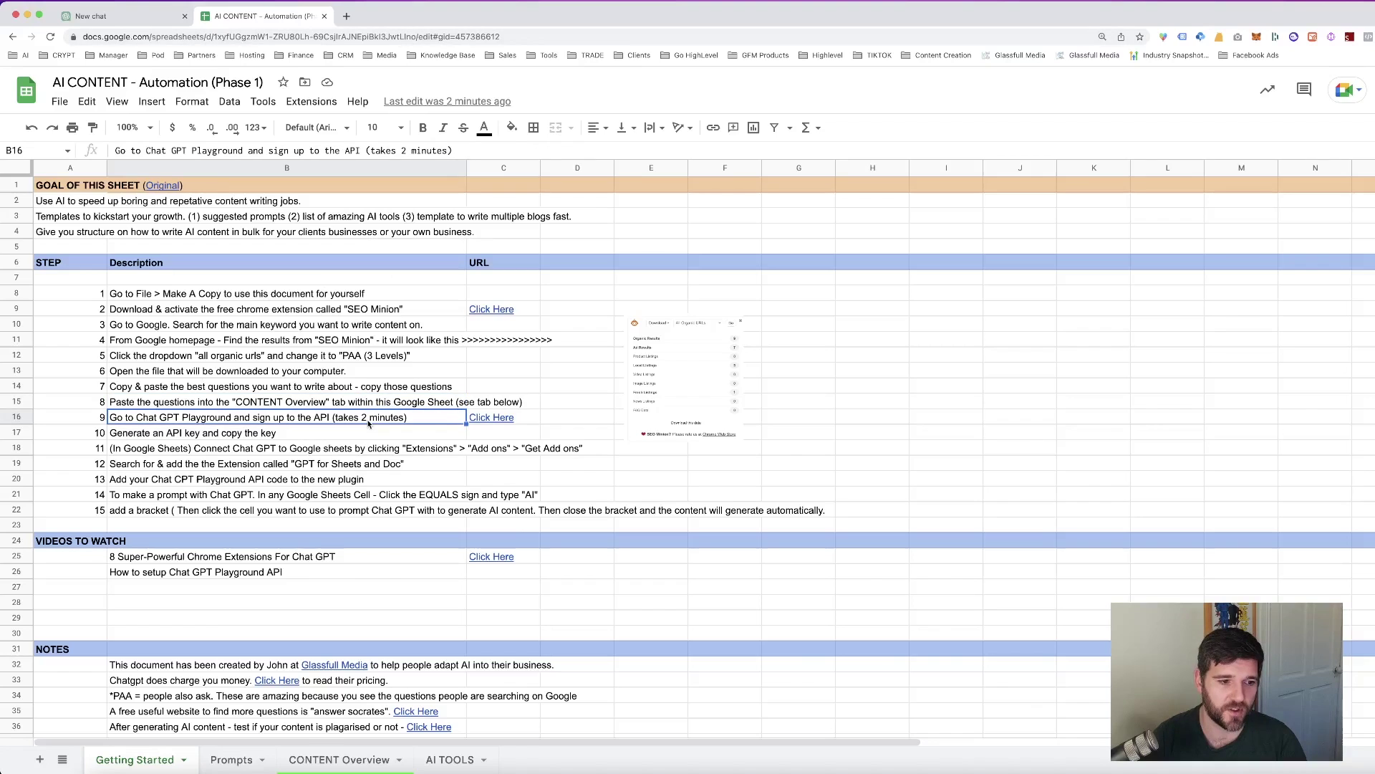
left_click(513, 420)
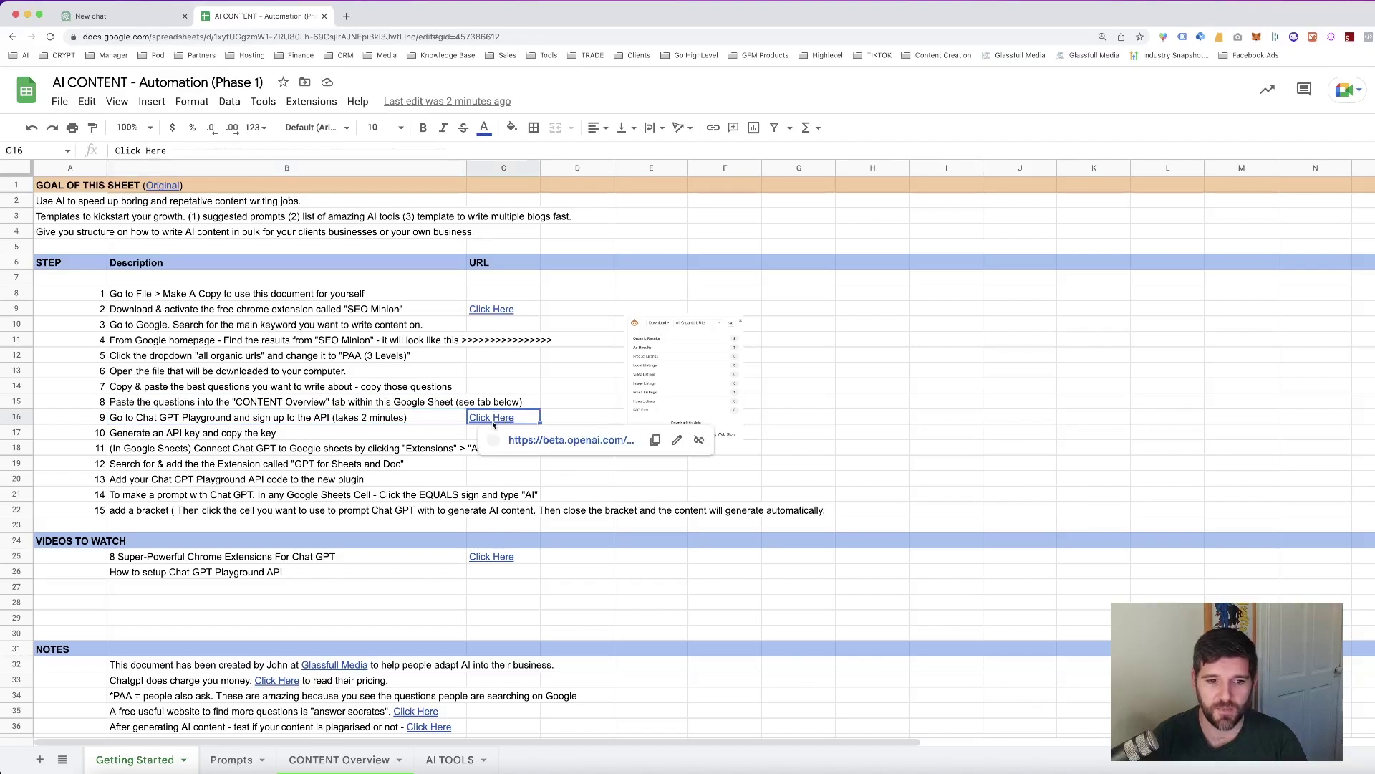
left_click(551, 440)
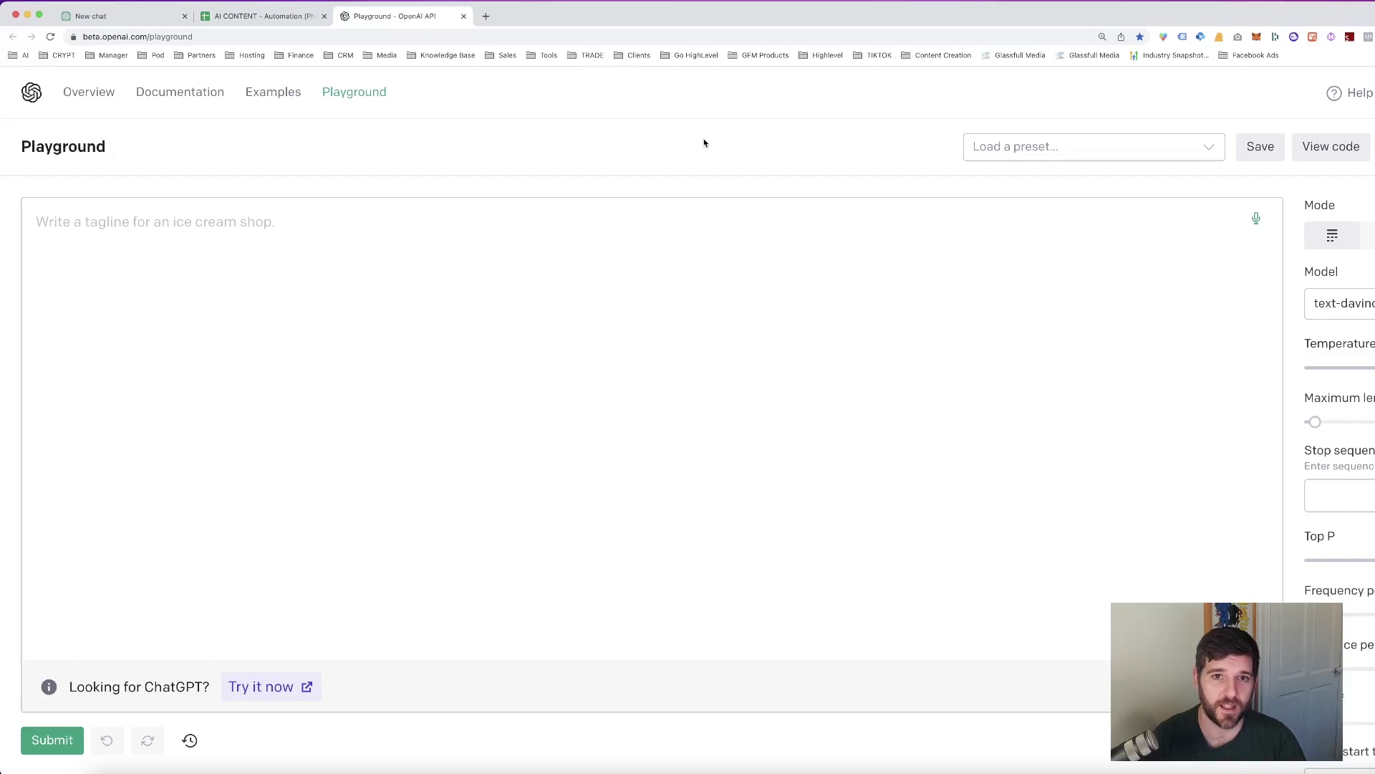
- Back in the spreadsheet, begin an =ai( formula in an empty cell
key("ctrl+shift+Tab")
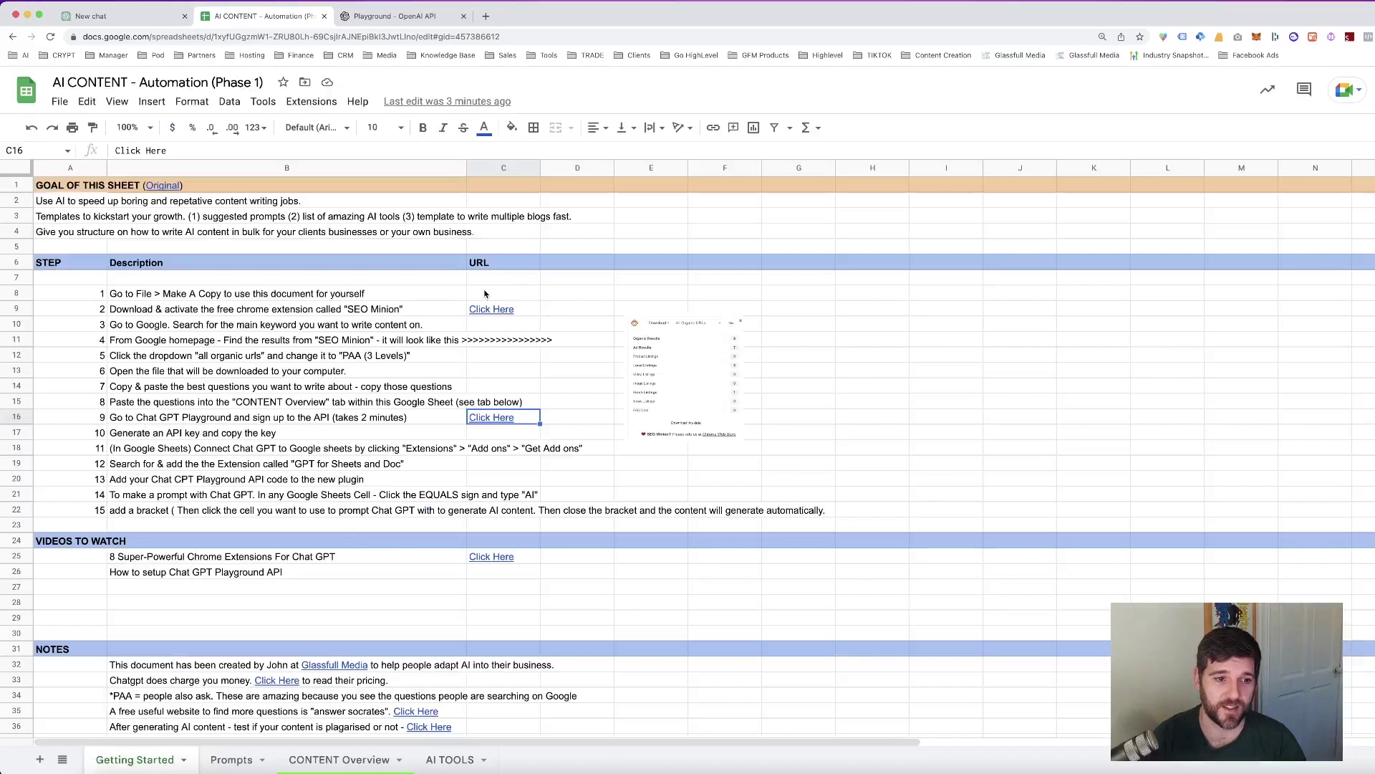
left_click(485, 294)
type("=ai(")
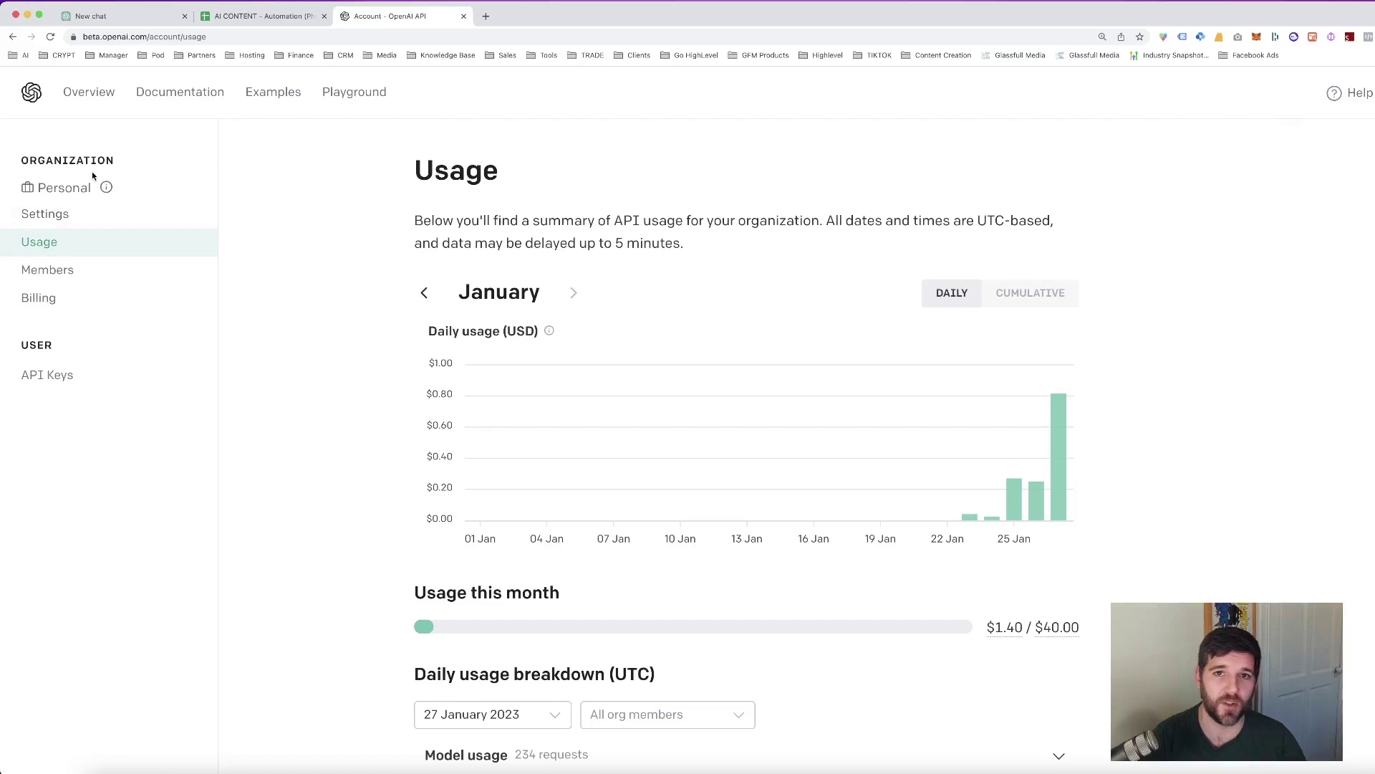
- Create a new OpenAI secret API key, select it, and return to the spreadsheet
left_click(47, 374)
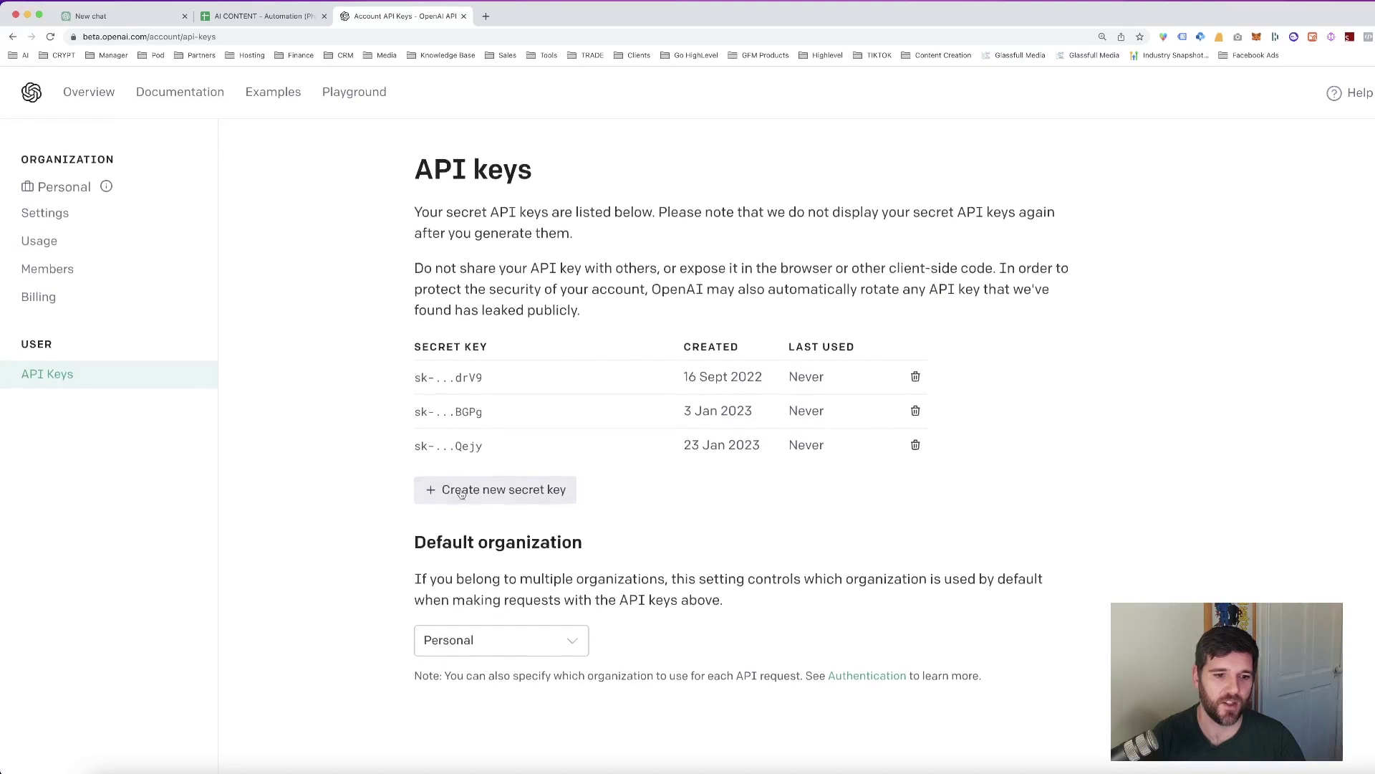
left_click(436, 494)
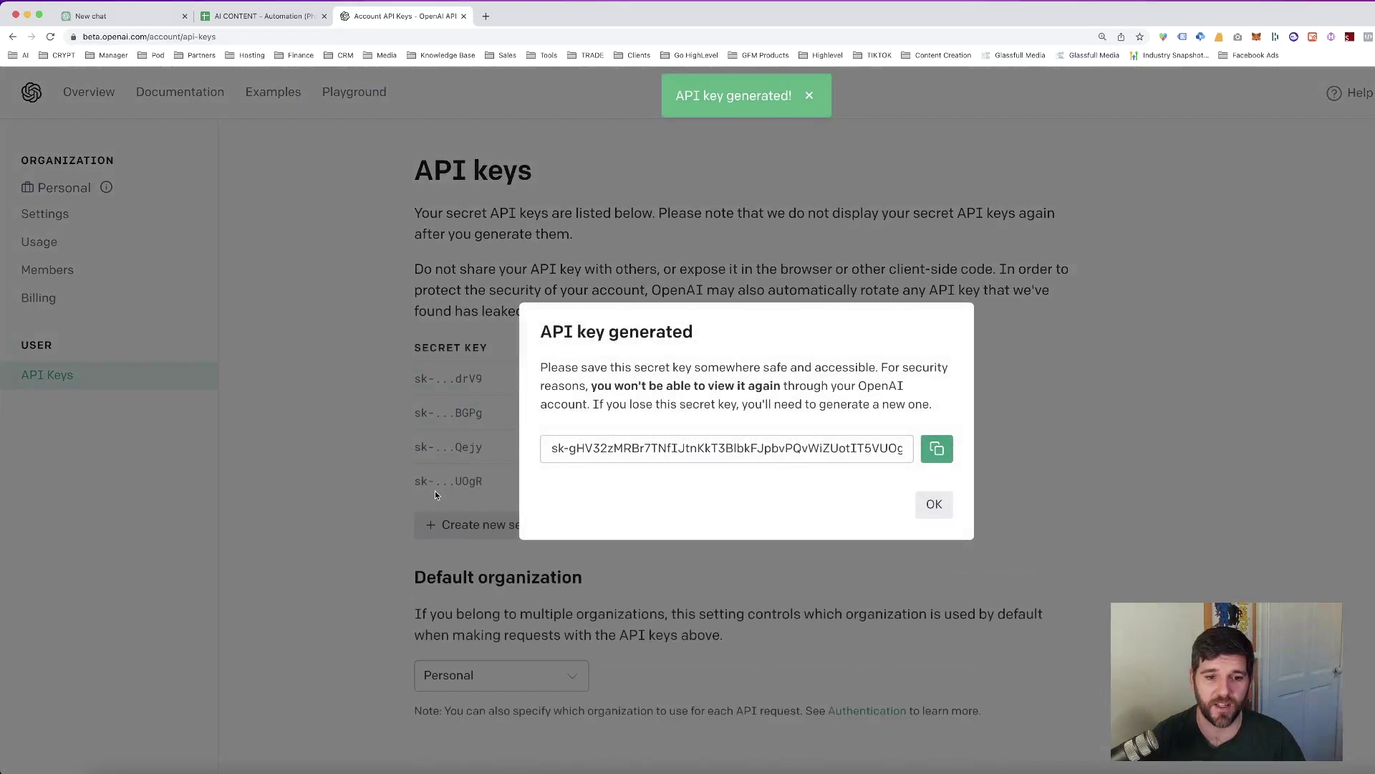
left_click(674, 453)
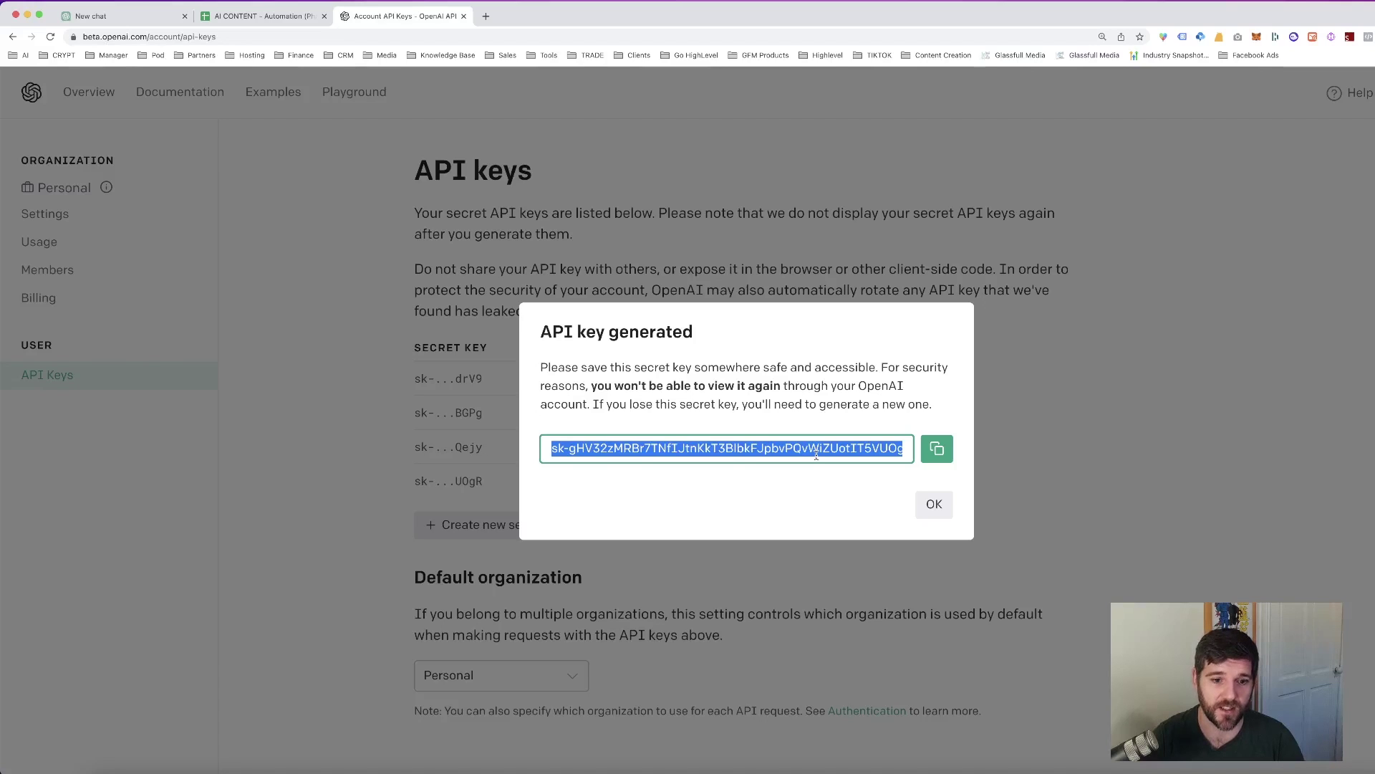
left_click(924, 503)
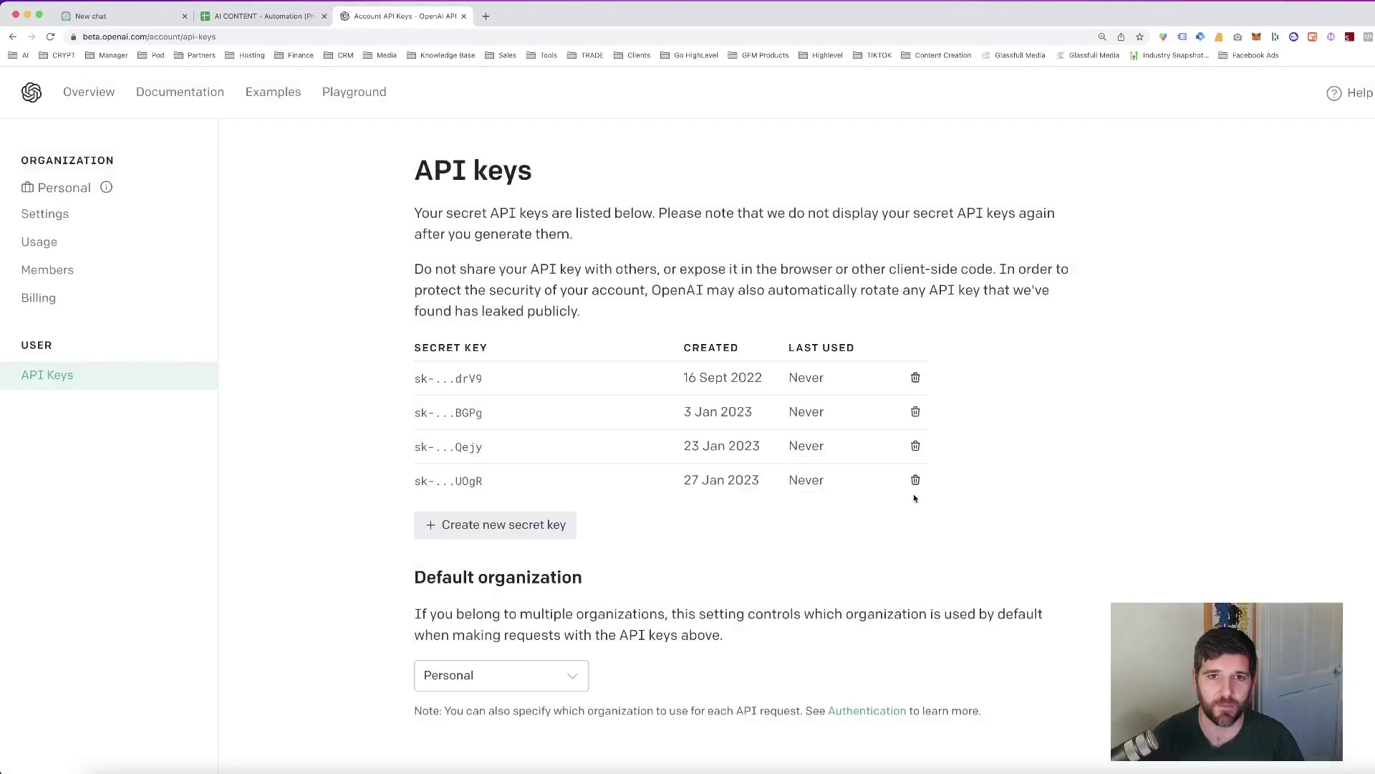
key("ctrl+shift+Tab")
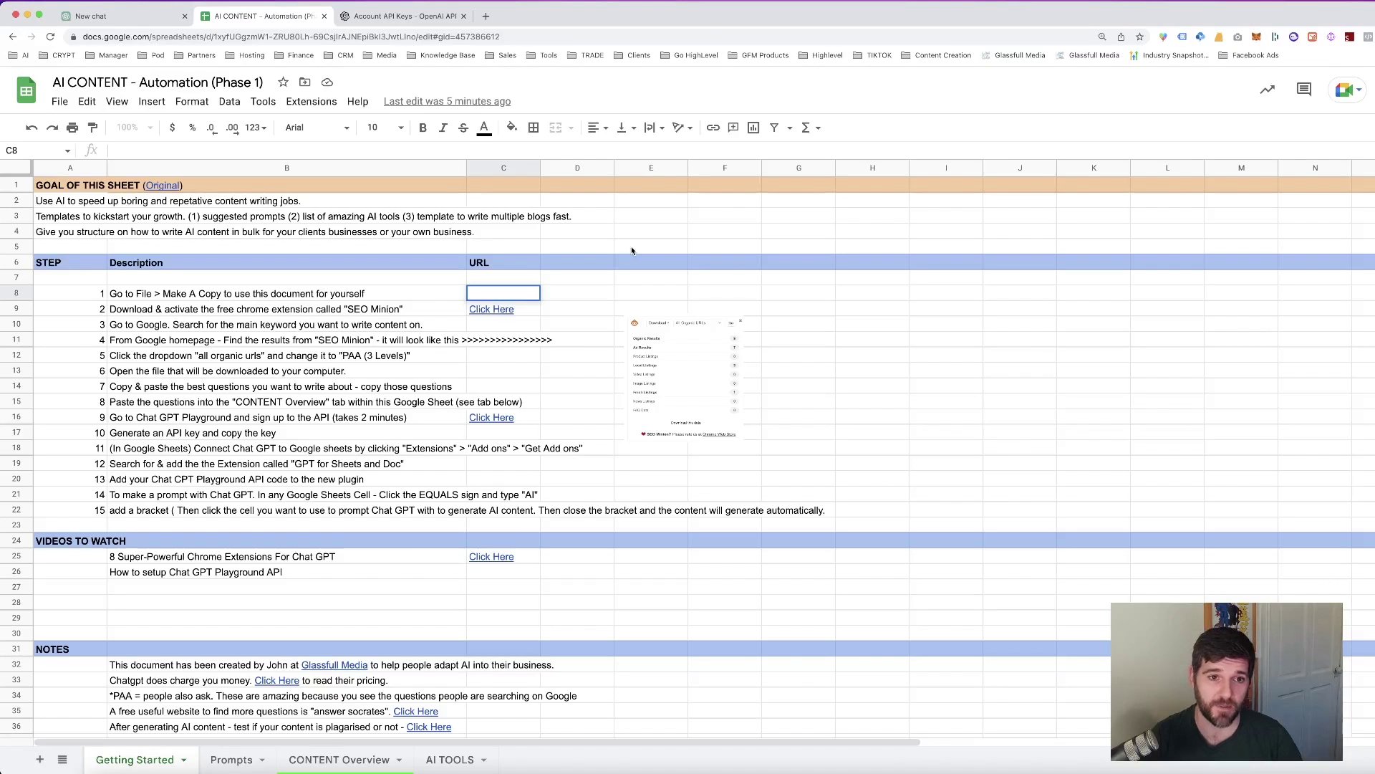
- Paste the new API key into an empty cell, then go to the Prompts sheet
left_click(796, 231)
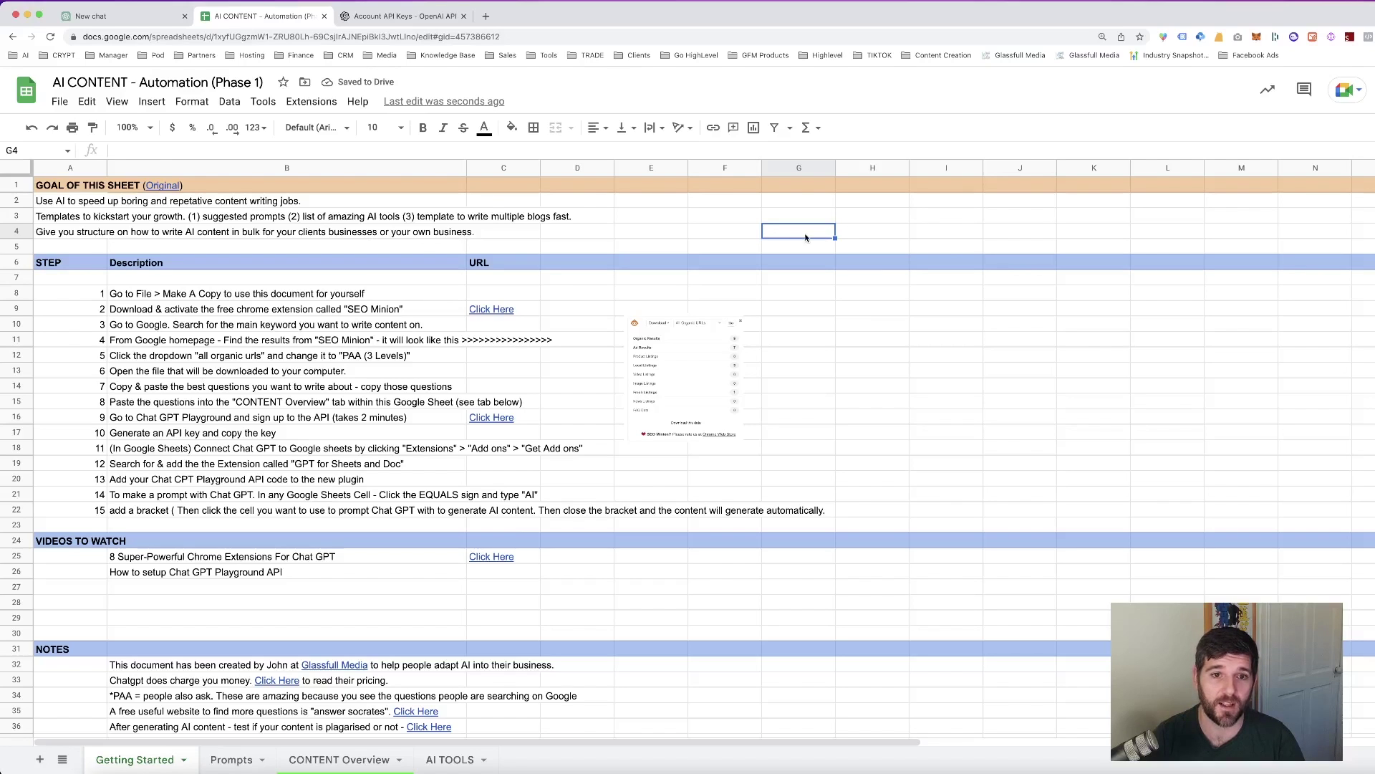
key("super+v")
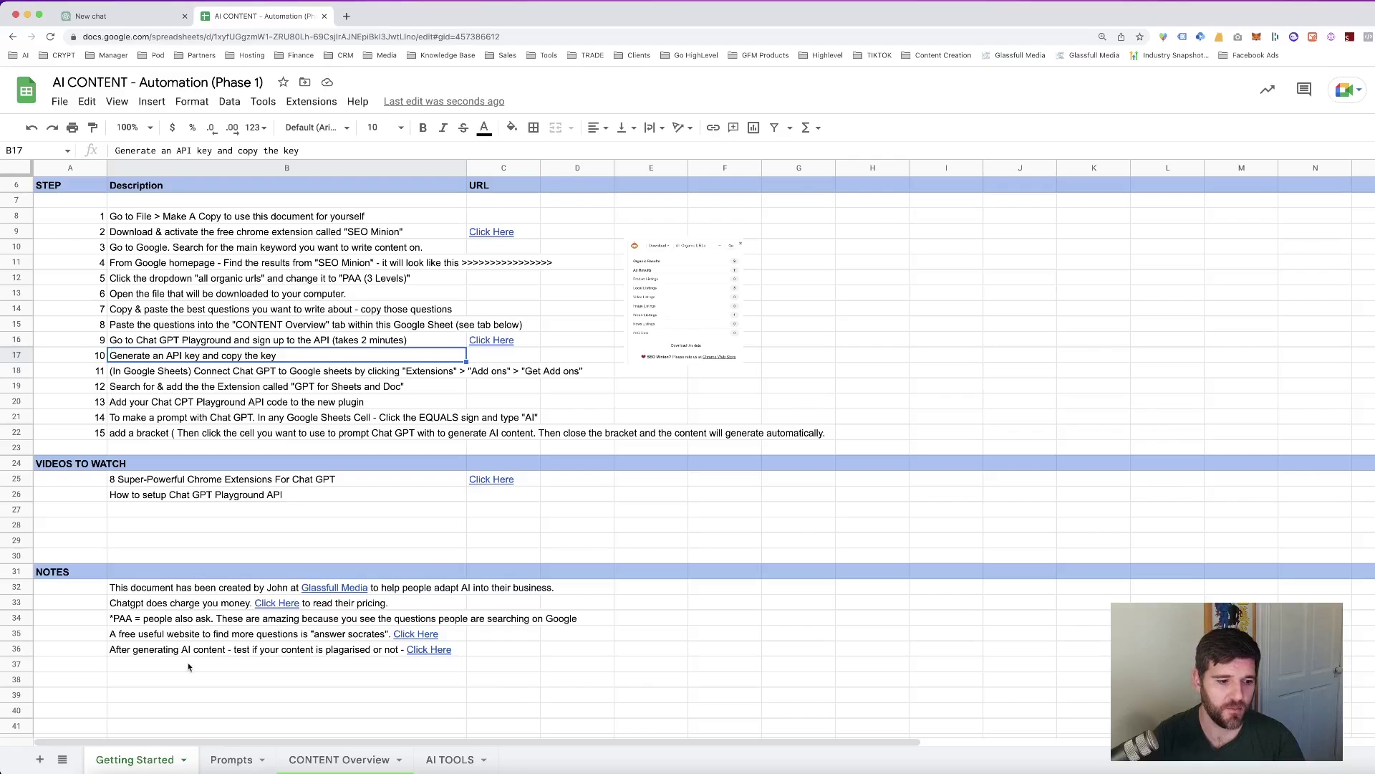
left_click(225, 758)
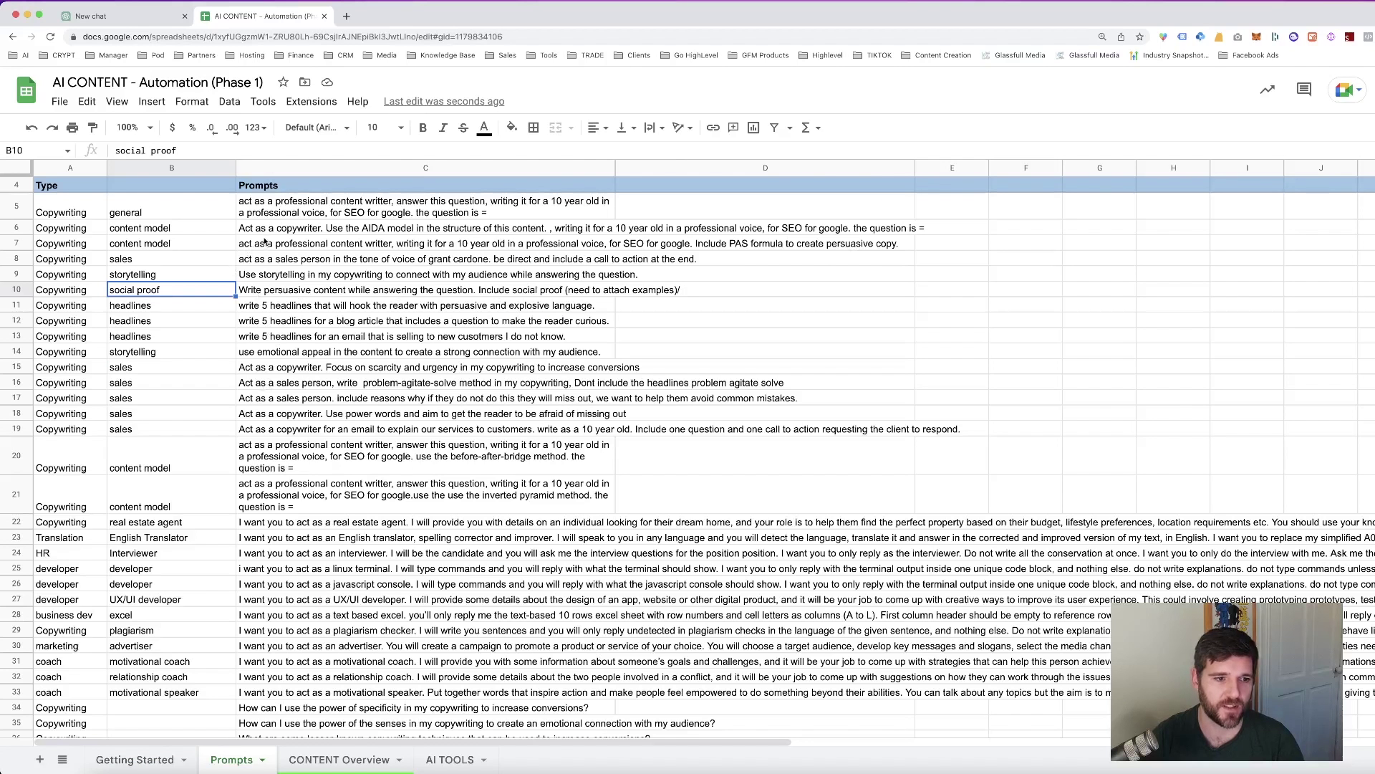
- Copy the AIDA copywriter prompt from the Prompts sheet and return to CONTENT Overview
left_click(278, 230)
key("ctrl+c")
left_click(94, 230)
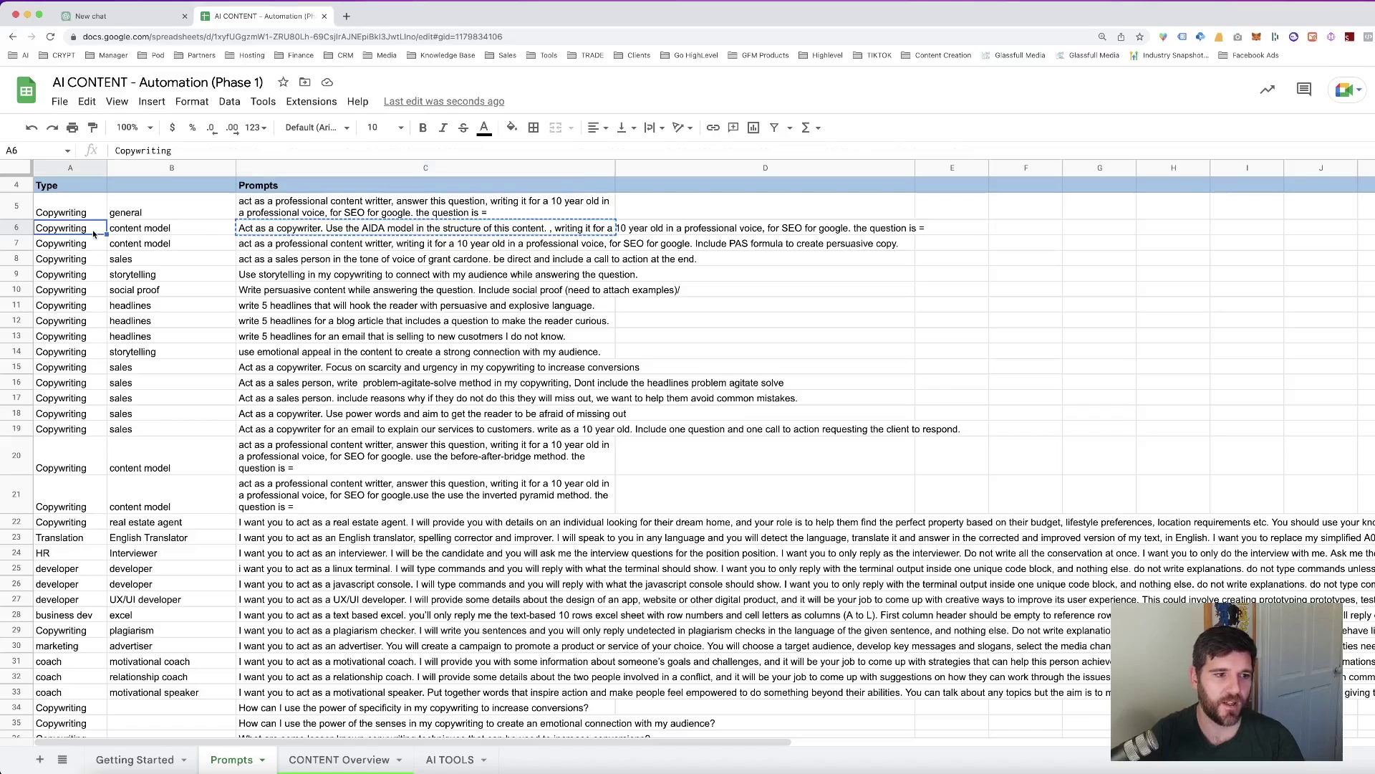
key("Right")
key("Right")
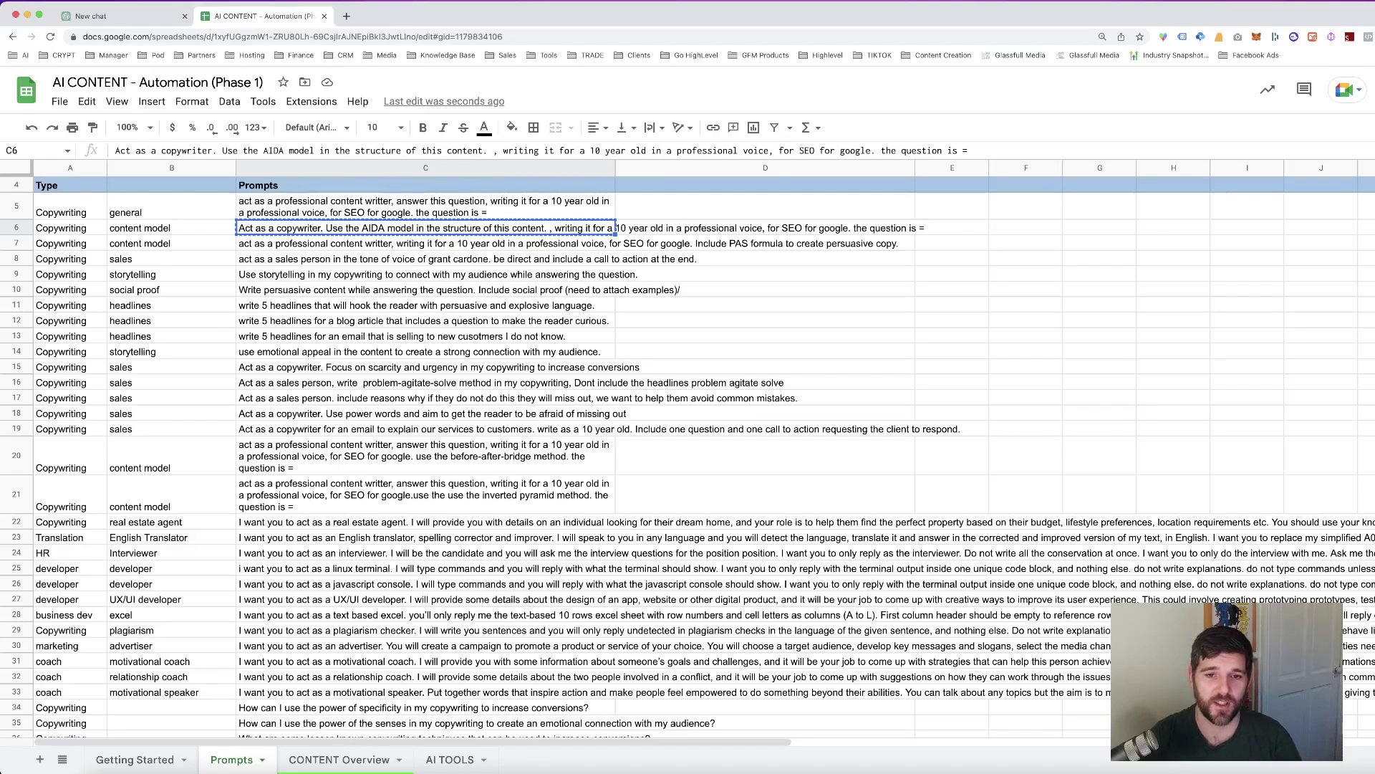
left_click(317, 759)
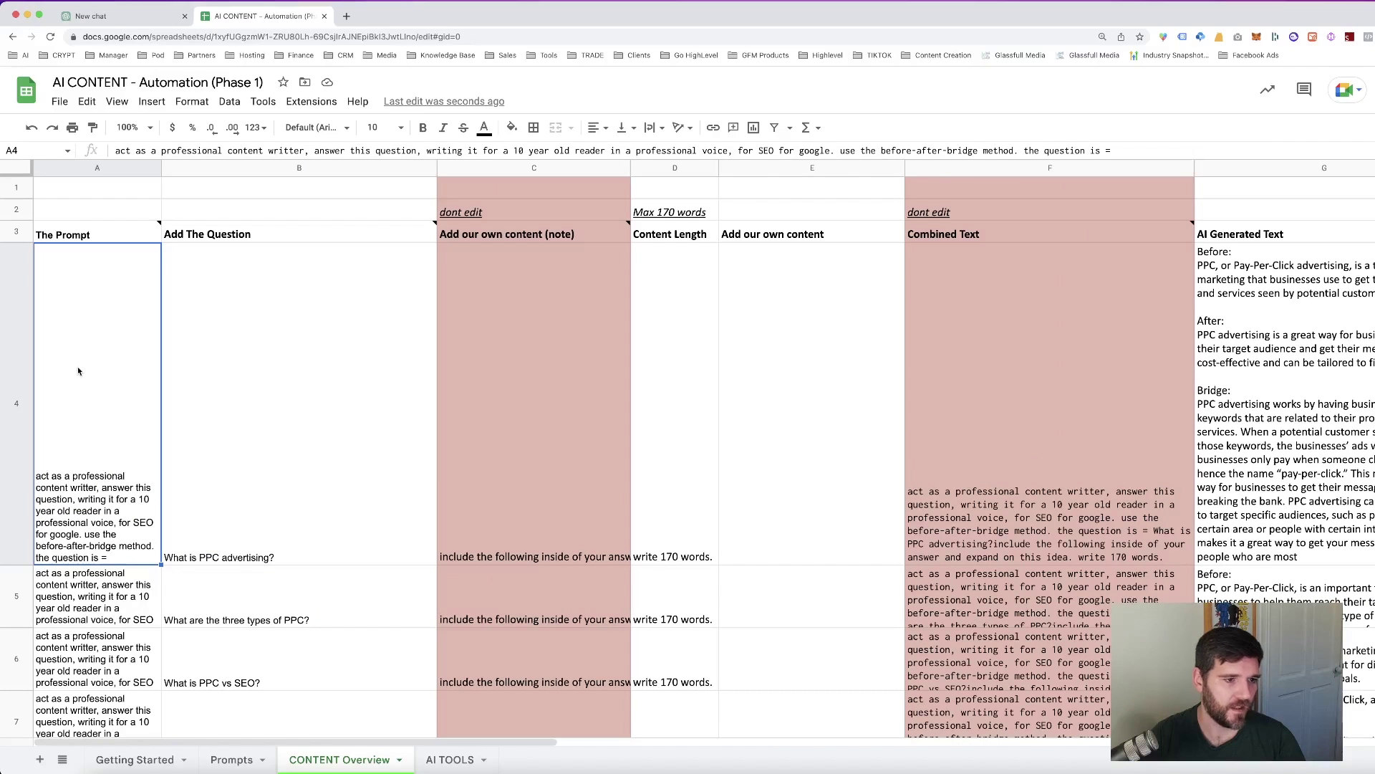
- Paste the AIDA prompt into row 4 and clear rows 5–10 entirely
key("ctrl+v")
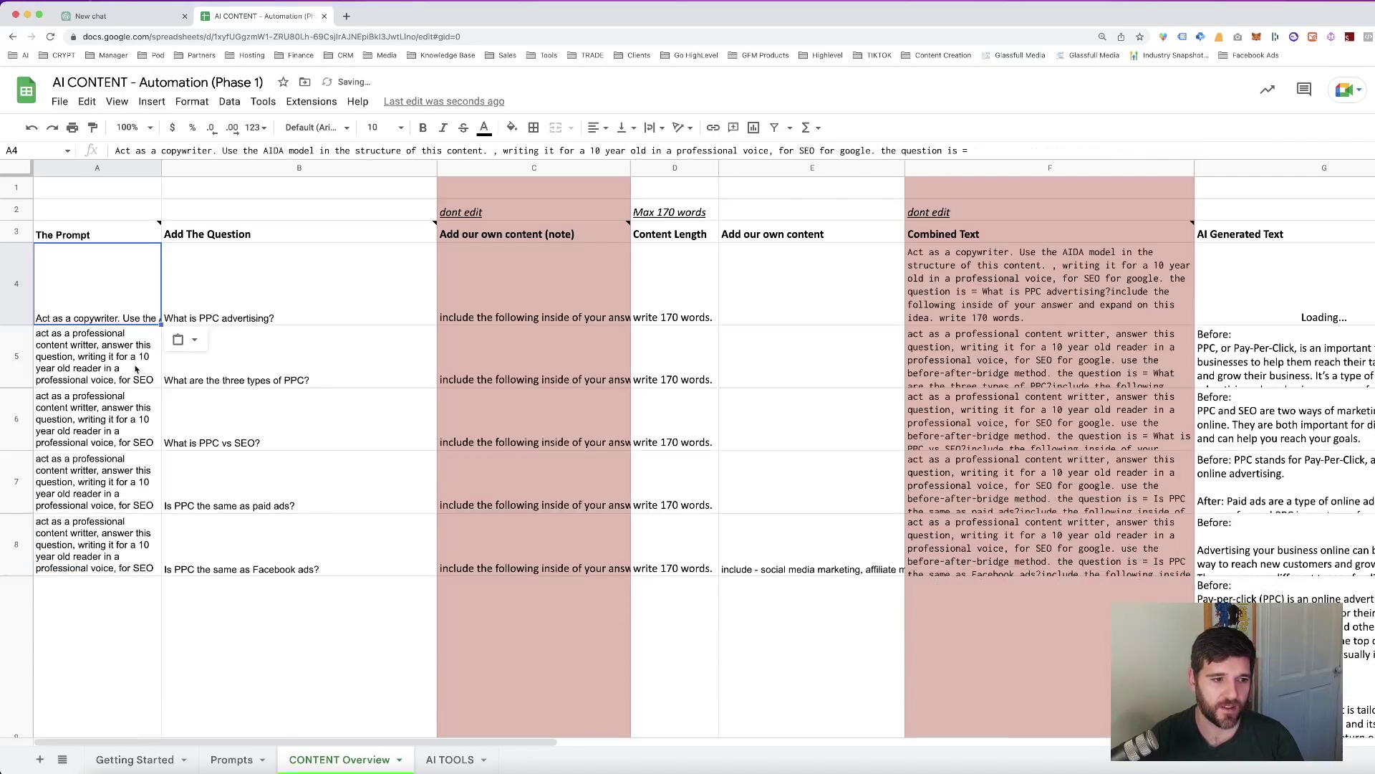
left_click_drag(99, 361, 43, 602)
key("Delete")
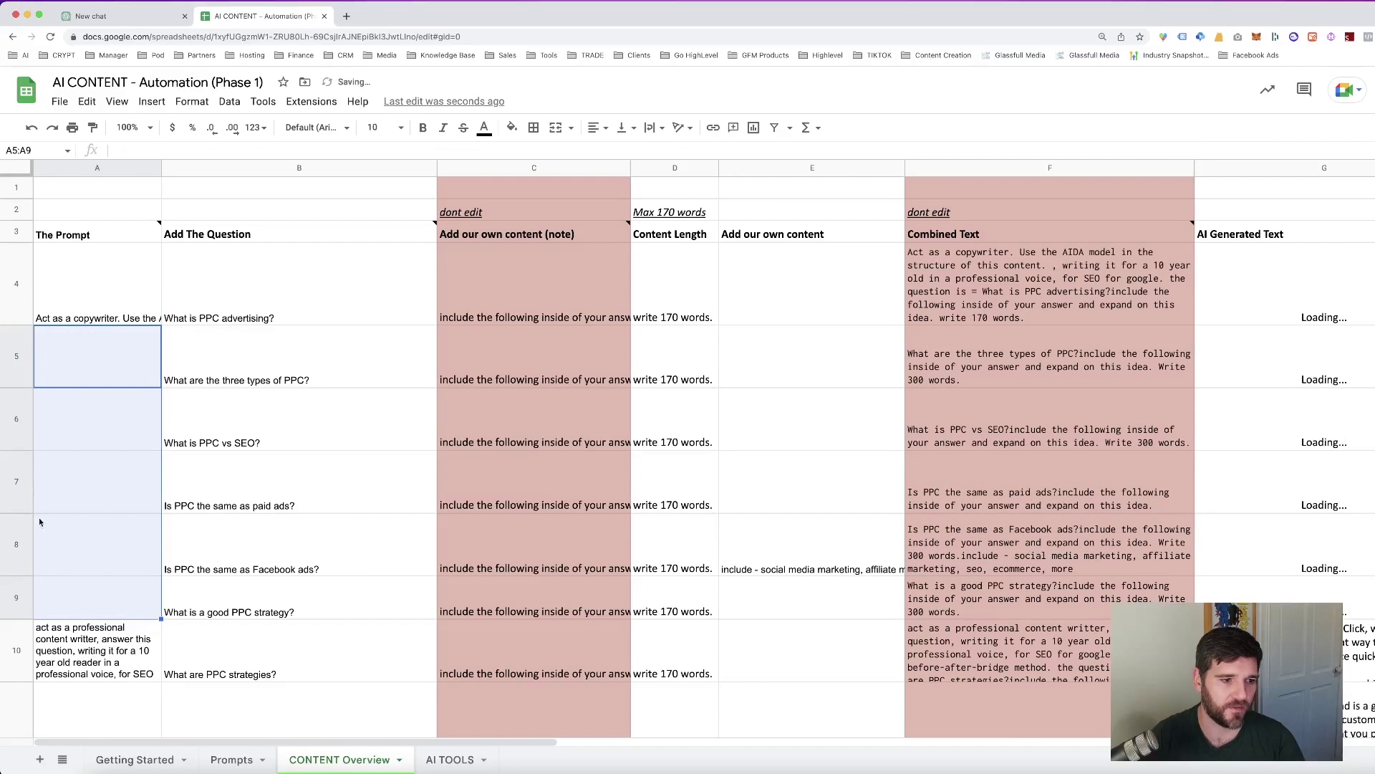
left_click_drag(15, 373, 15, 645)
key("Delete")
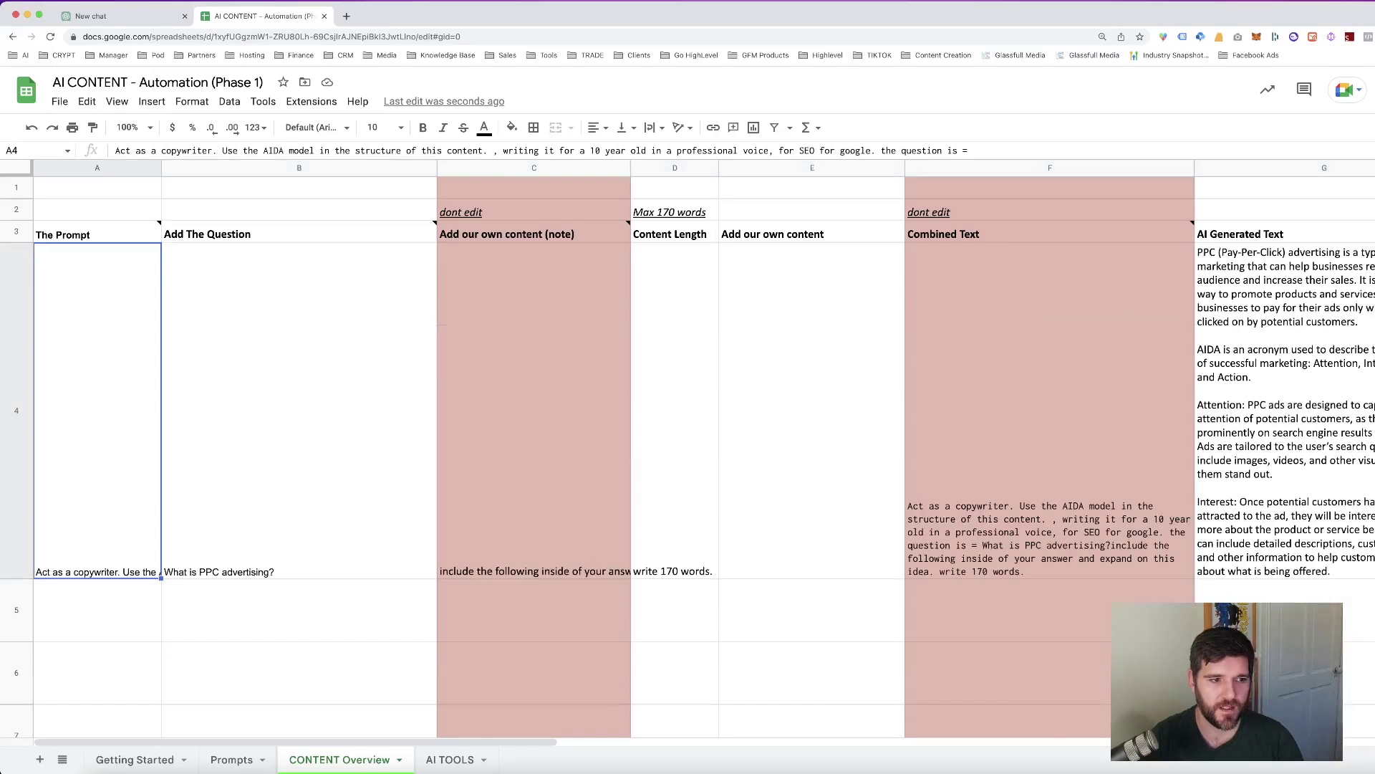
left_click(299, 410)
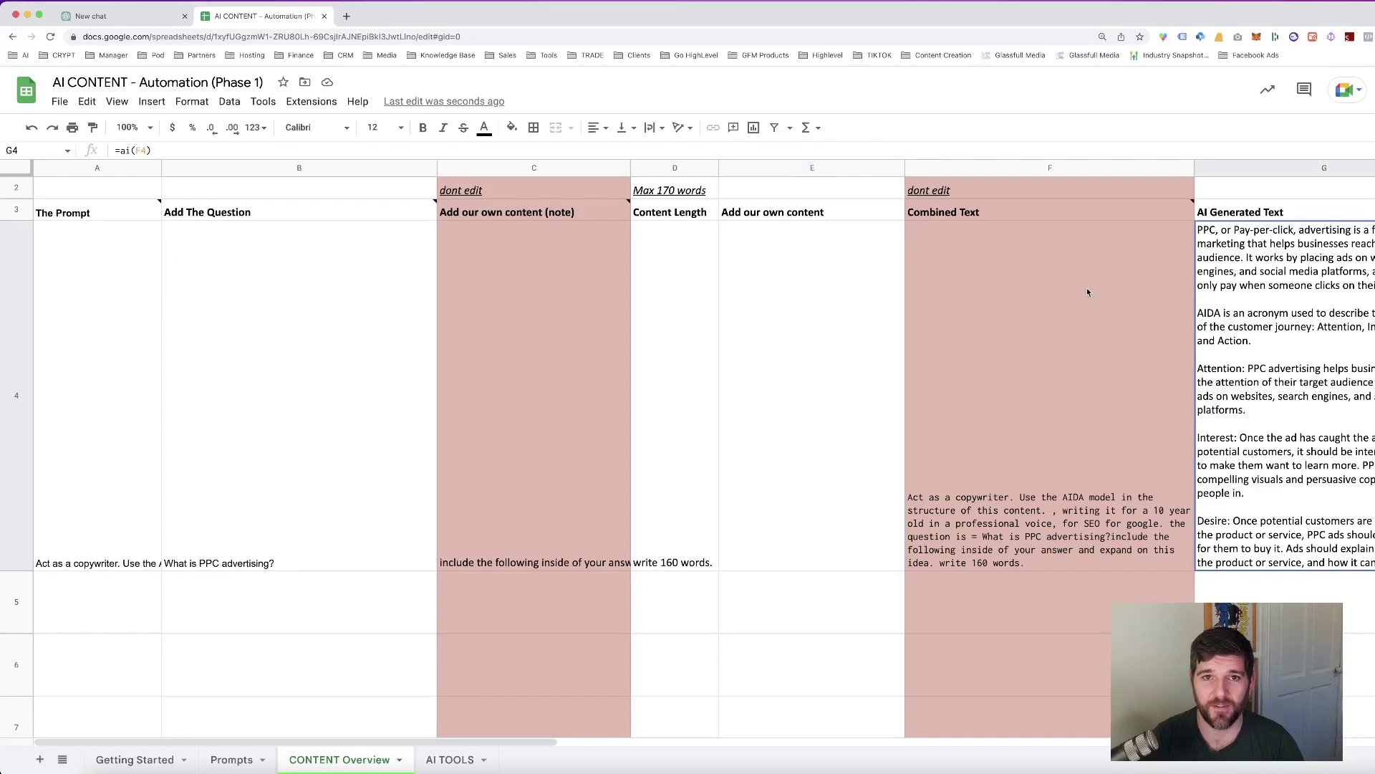
scroll(1087, 292, "right", 5)
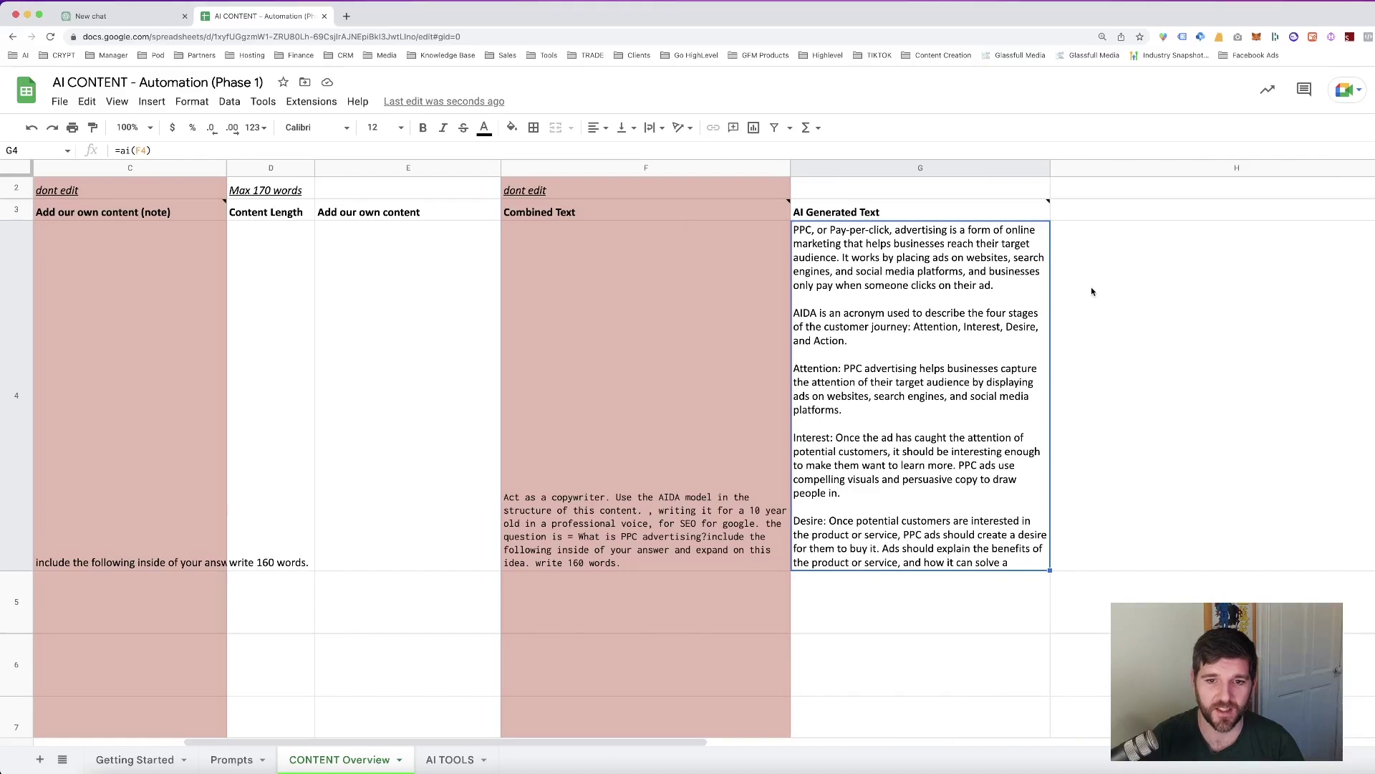